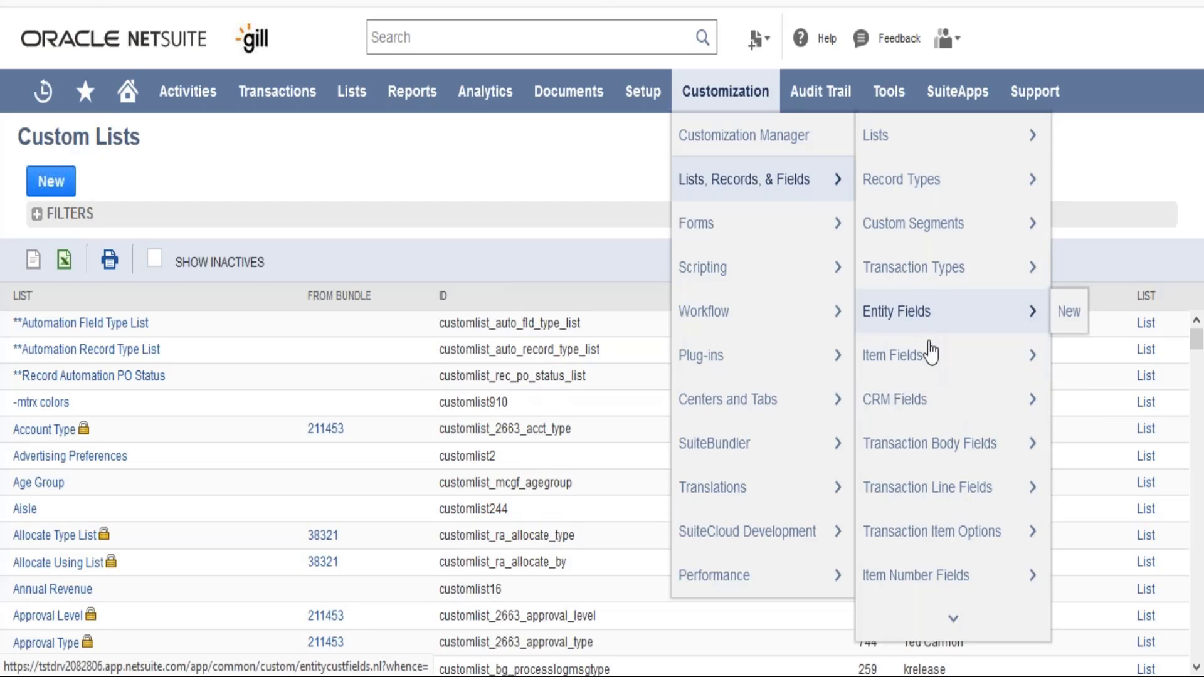
- Start a new custom Transaction Body Field from the transaction body fields list
mouse_move(943, 452)
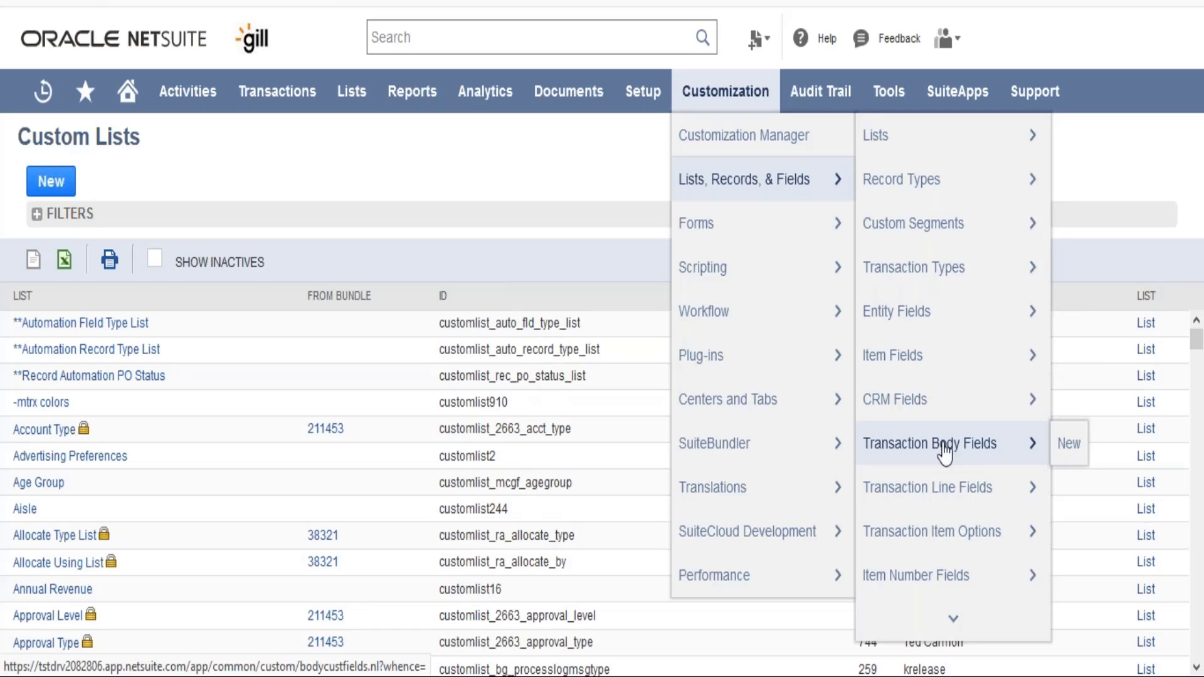
mouse_move(952, 335)
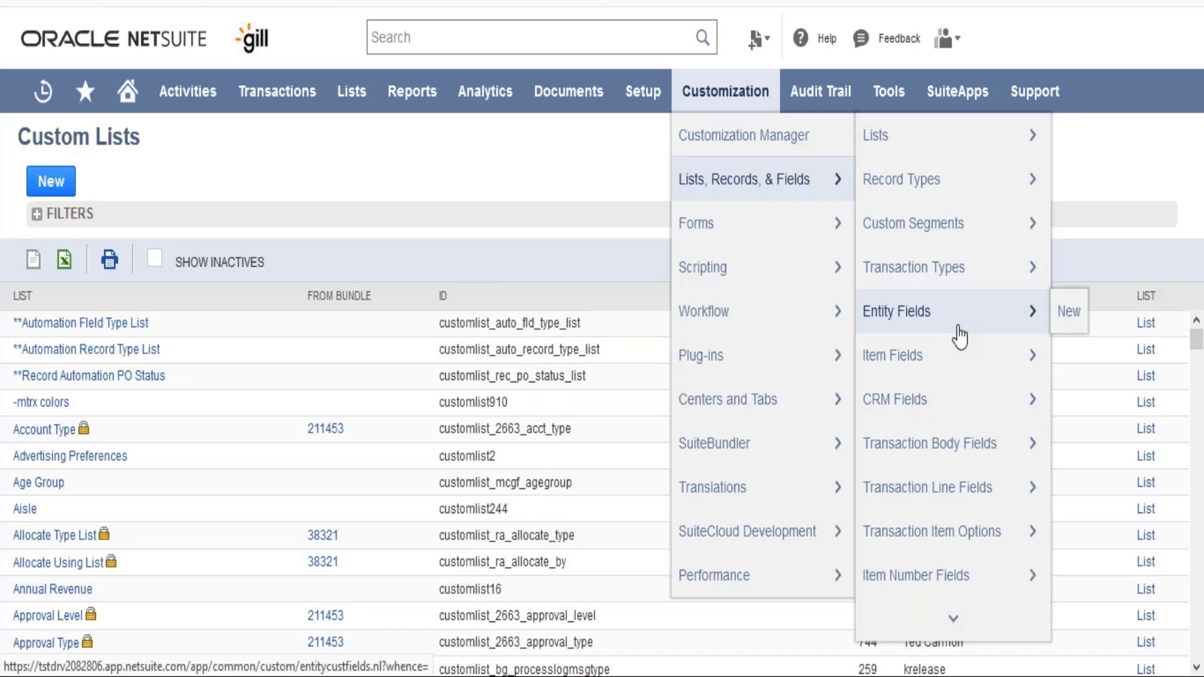
mouse_move(963, 369)
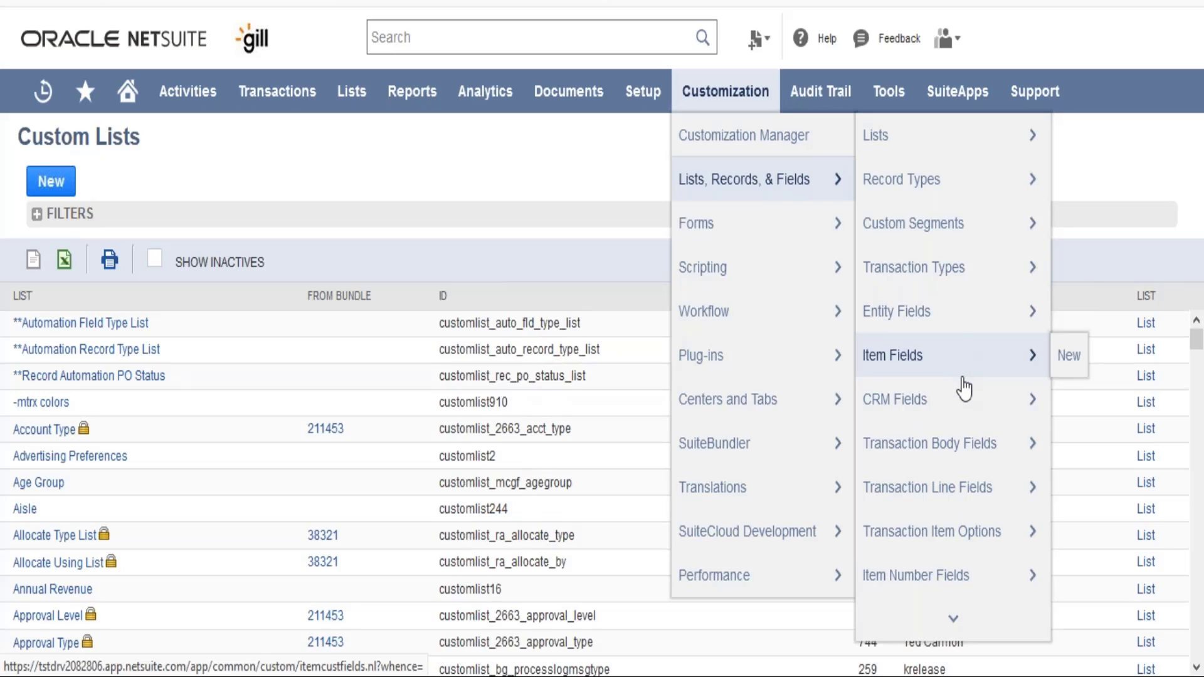
mouse_move(964, 412)
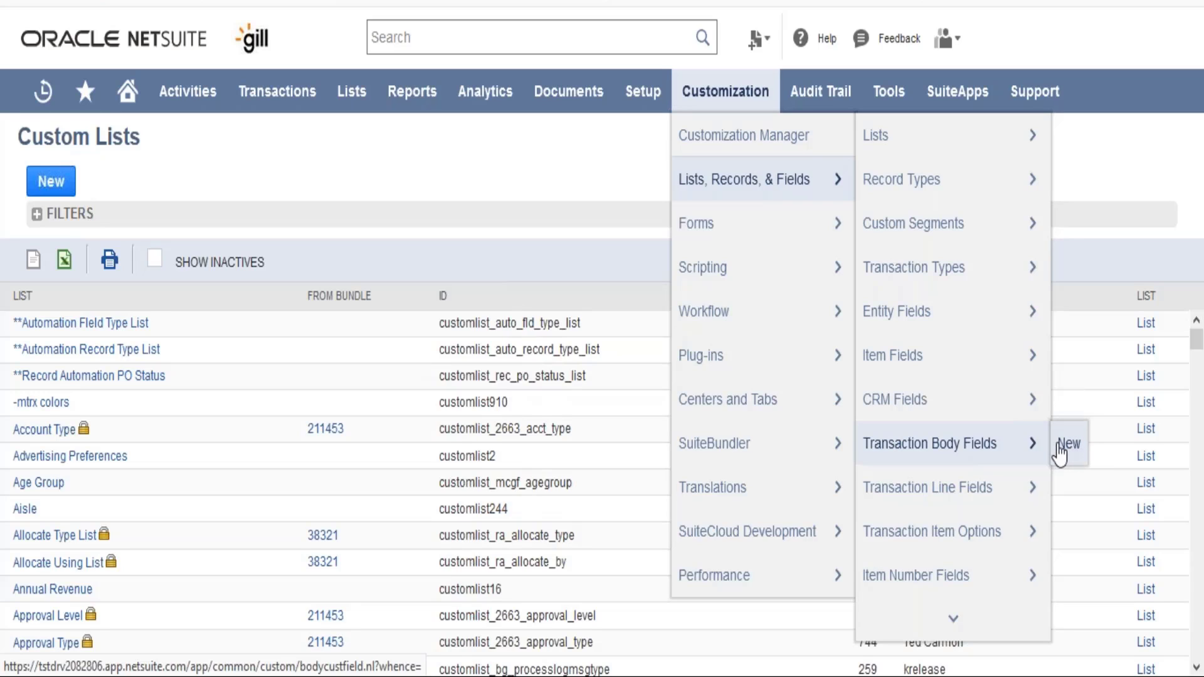
click(937, 445)
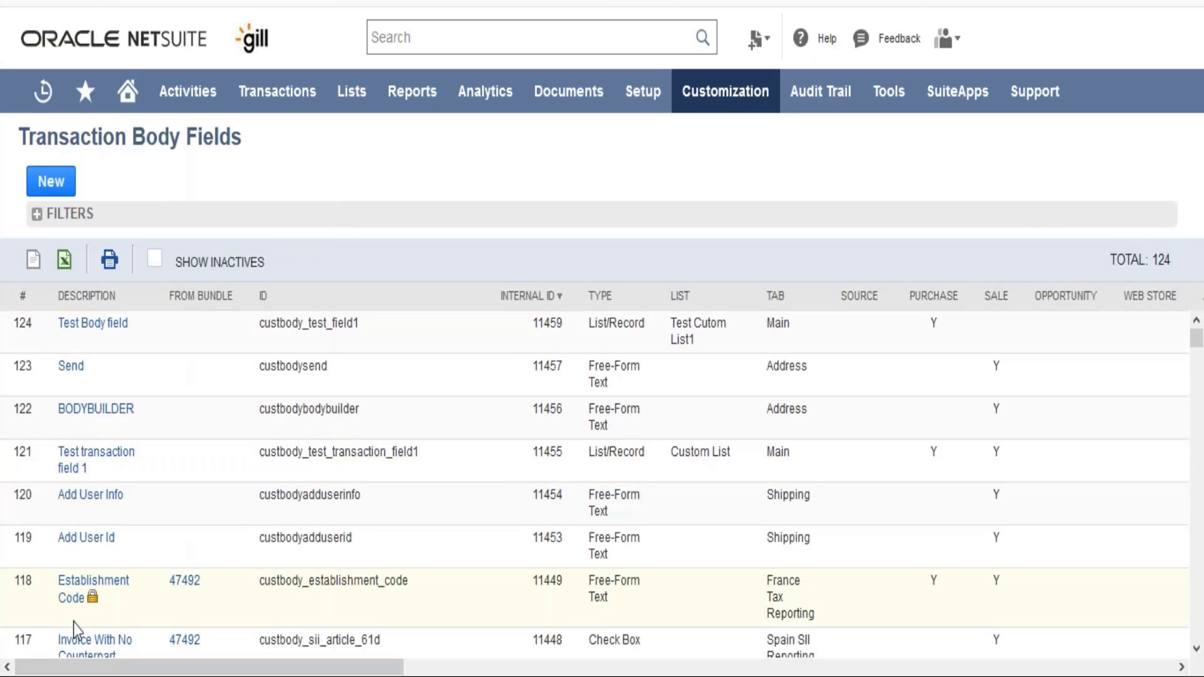
click(43, 195)
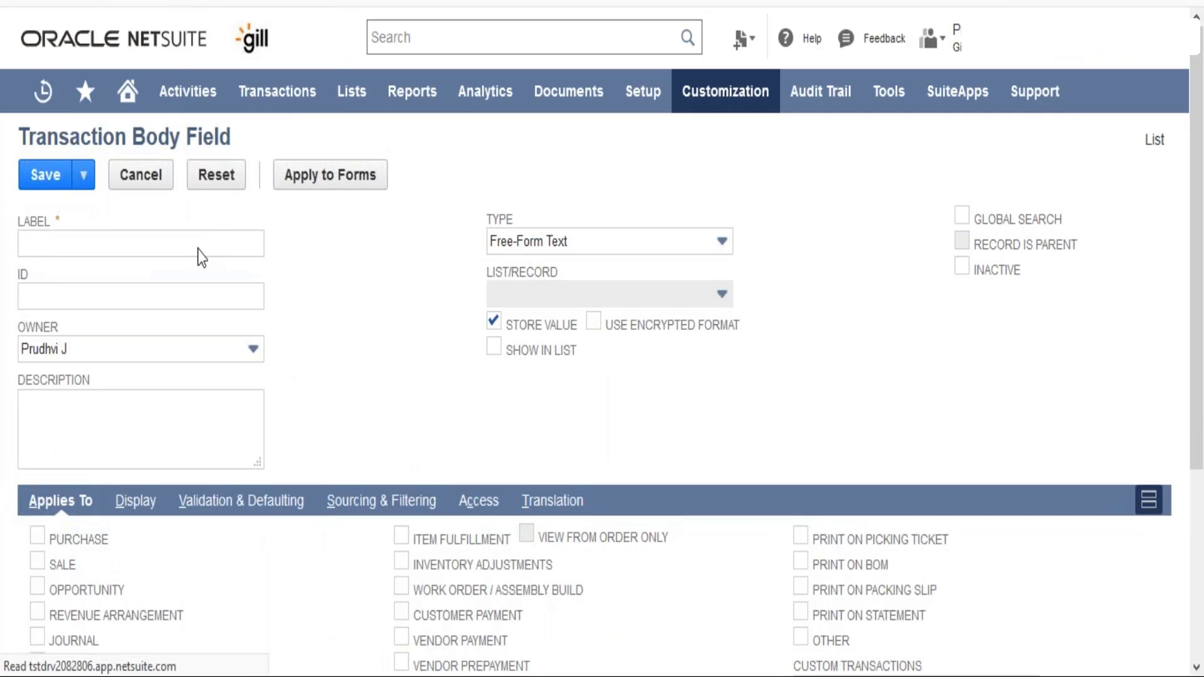
- Enter the label Test Field 3 and the ID _testfield3 for the new field
click(197, 249)
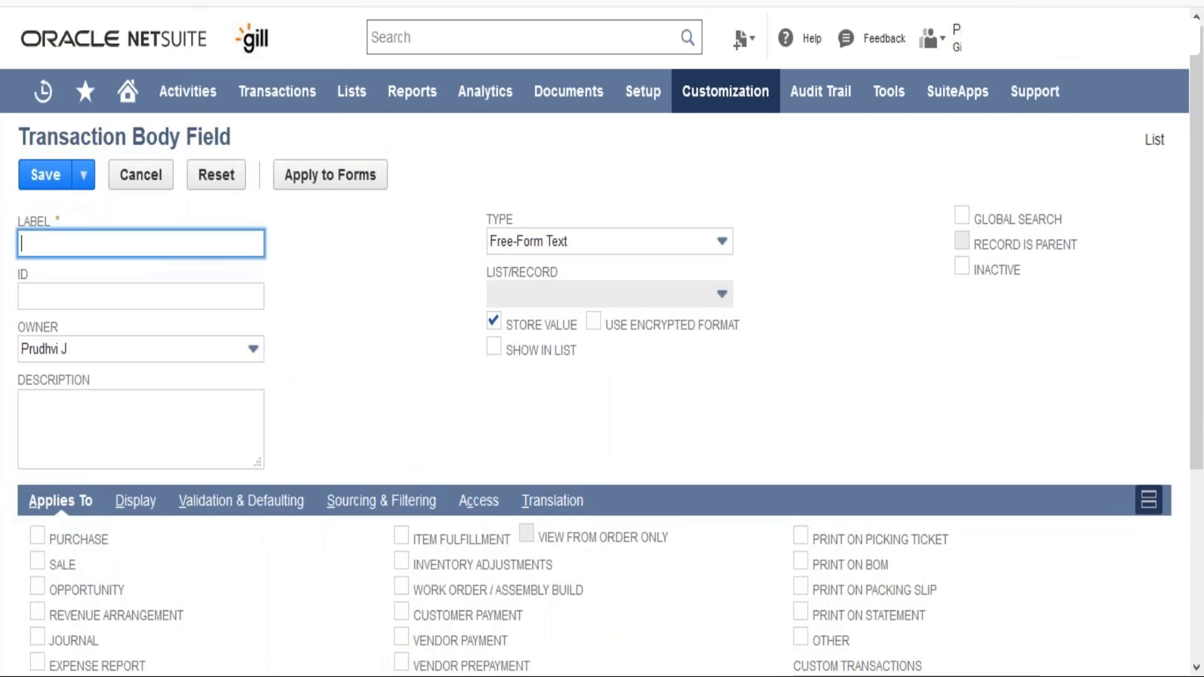
text(Test Field 3)
key(Tab)
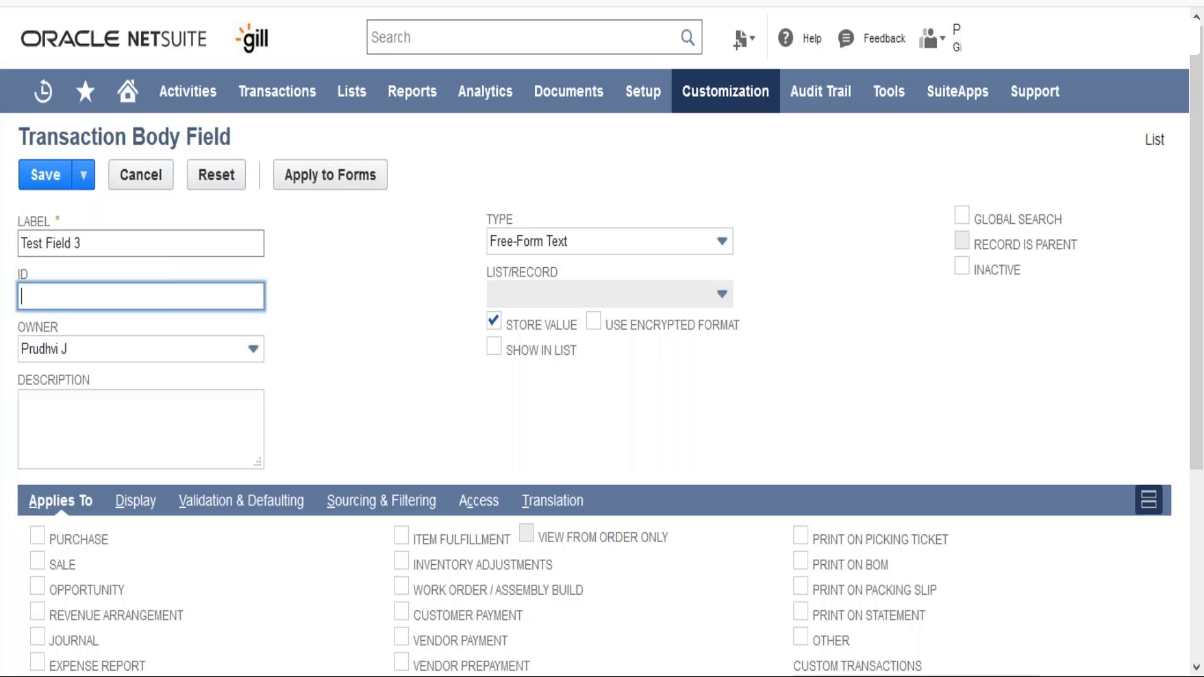
text(_testfield3)
key(Tab)
key(Tab)
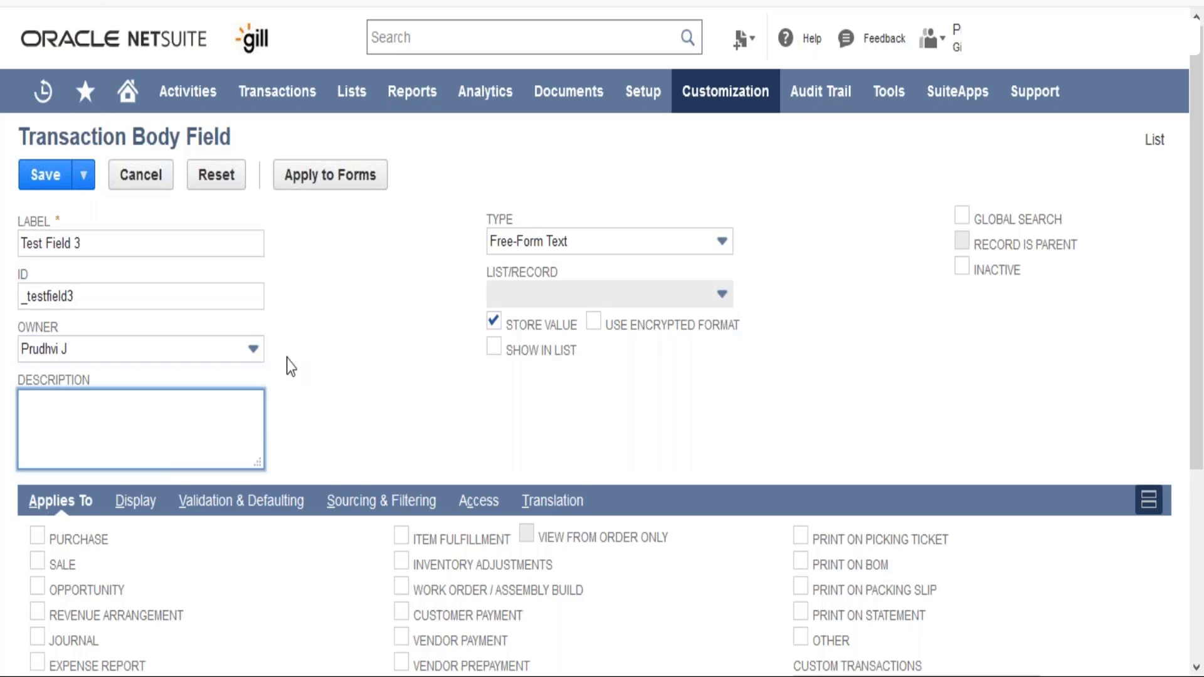
- Browse the list of available field types for the new field
click(373, 350)
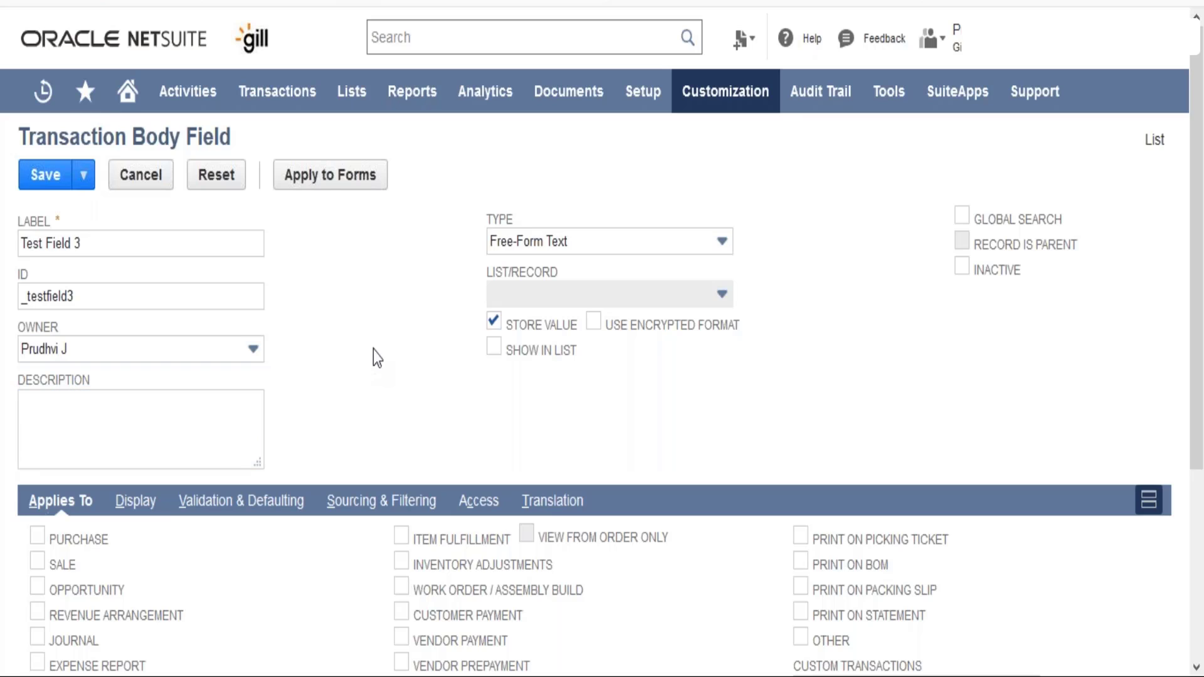
click(654, 241)
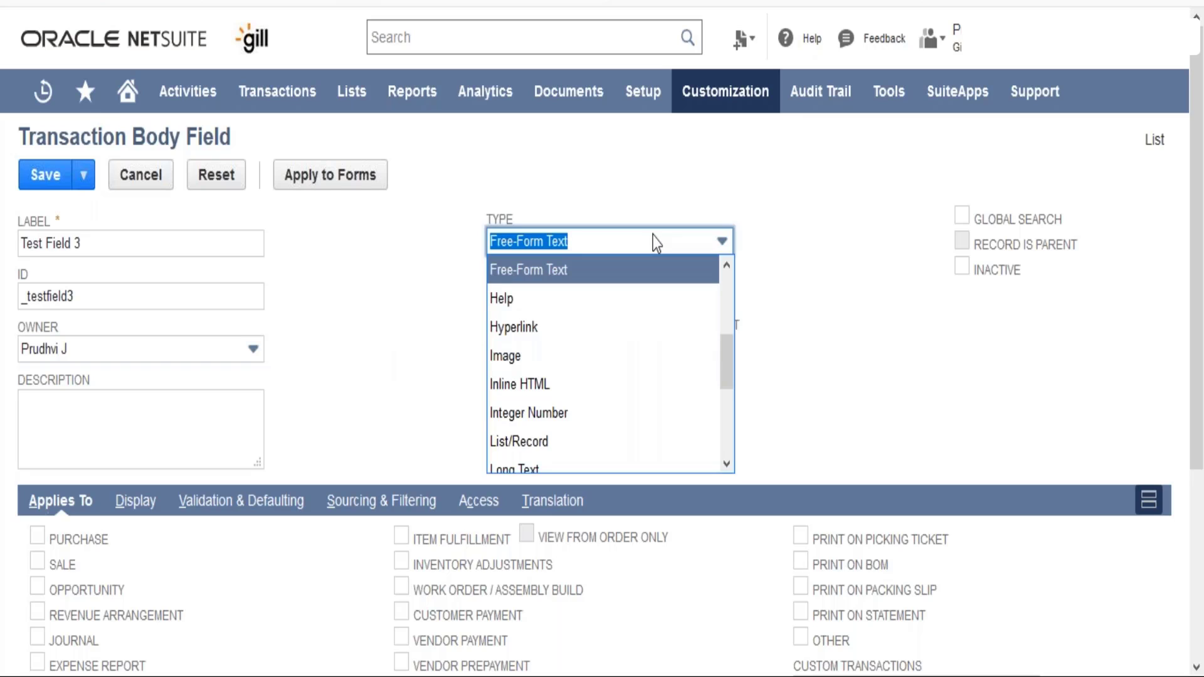
click(724, 268)
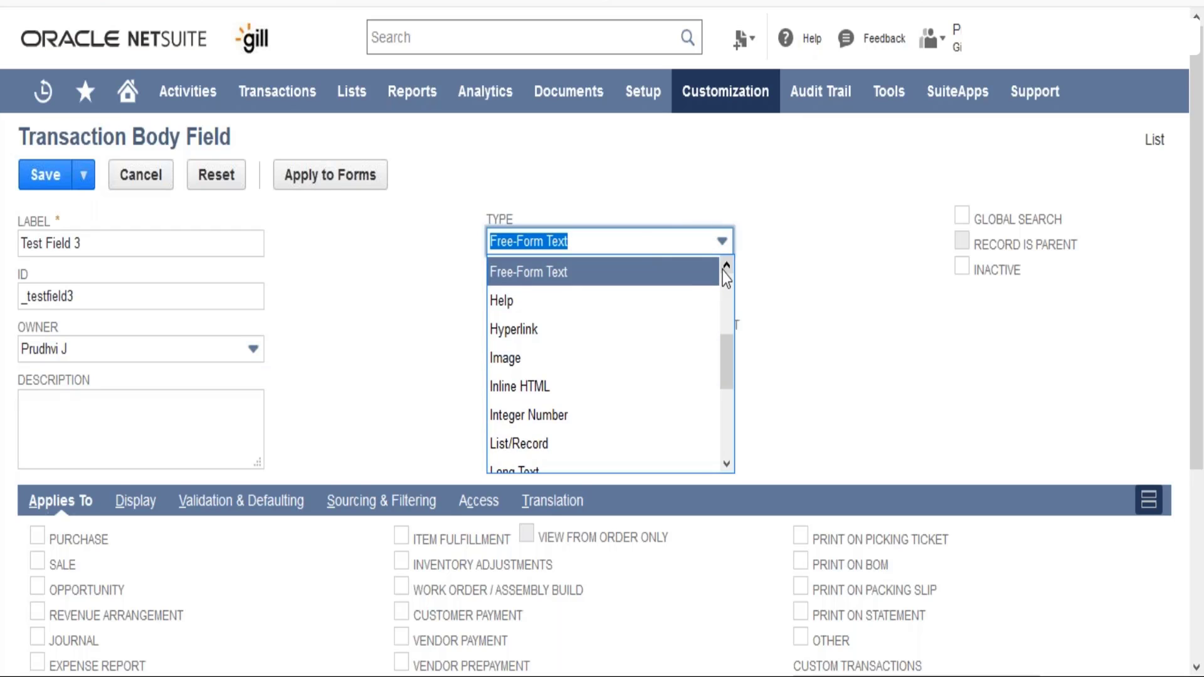
scroll(725, 273, up, 2)
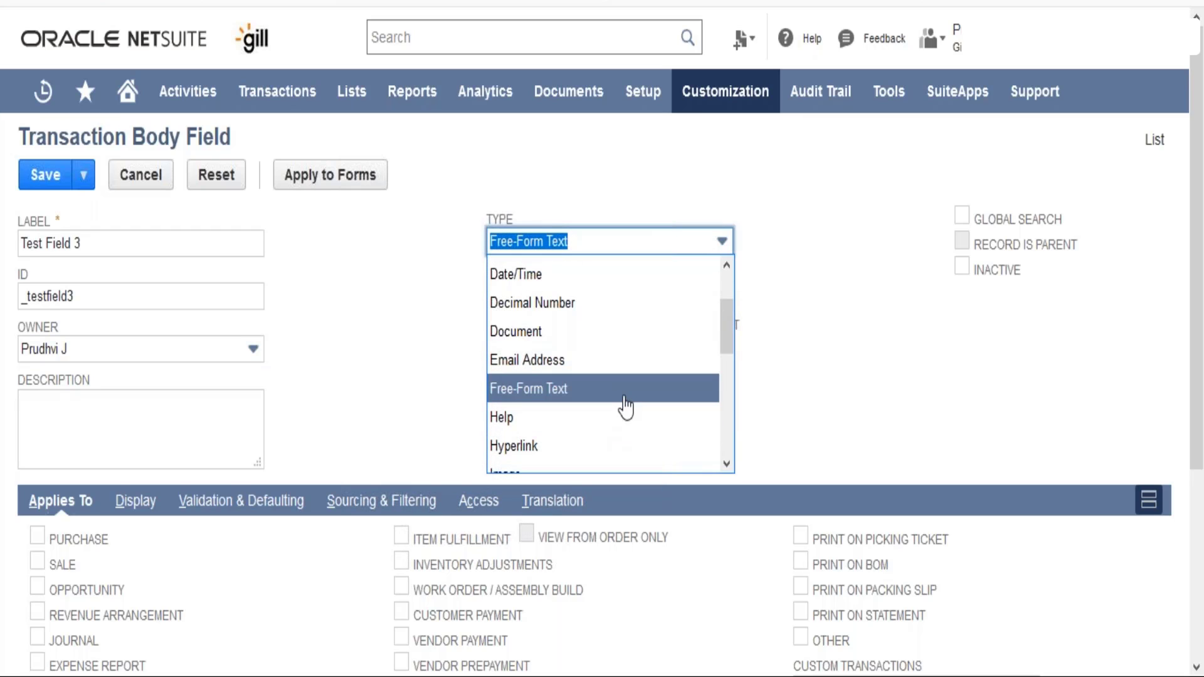
click(725, 266)
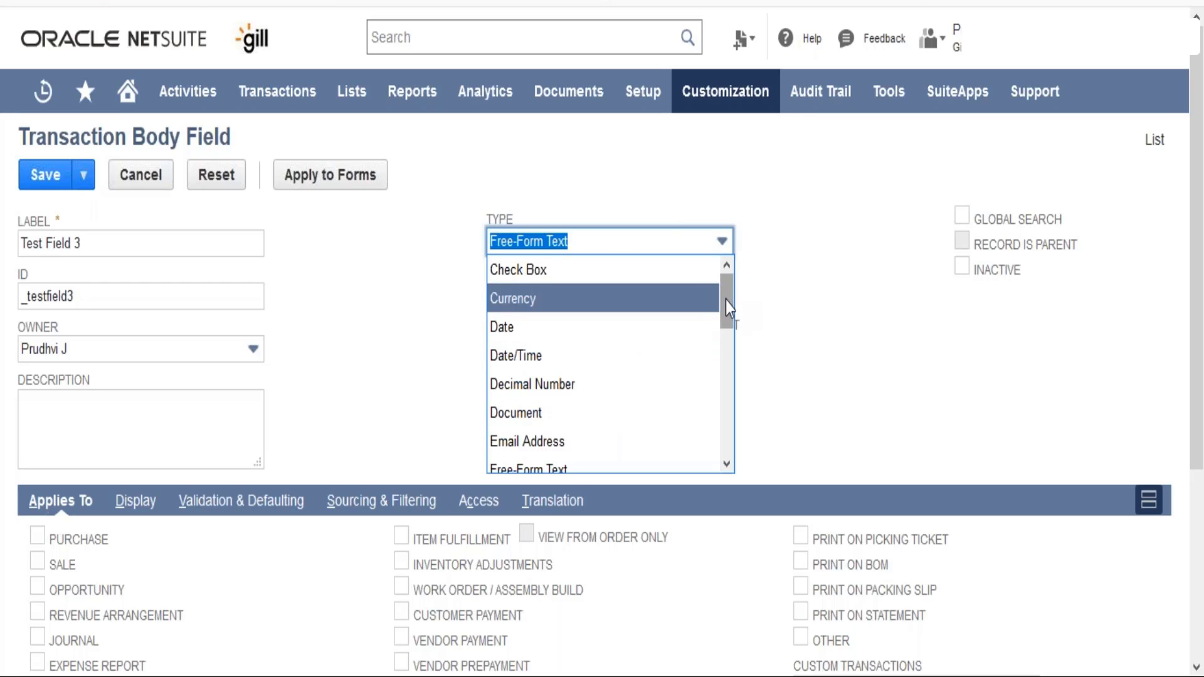
drag(725, 300, 728, 342)
click(623, 338)
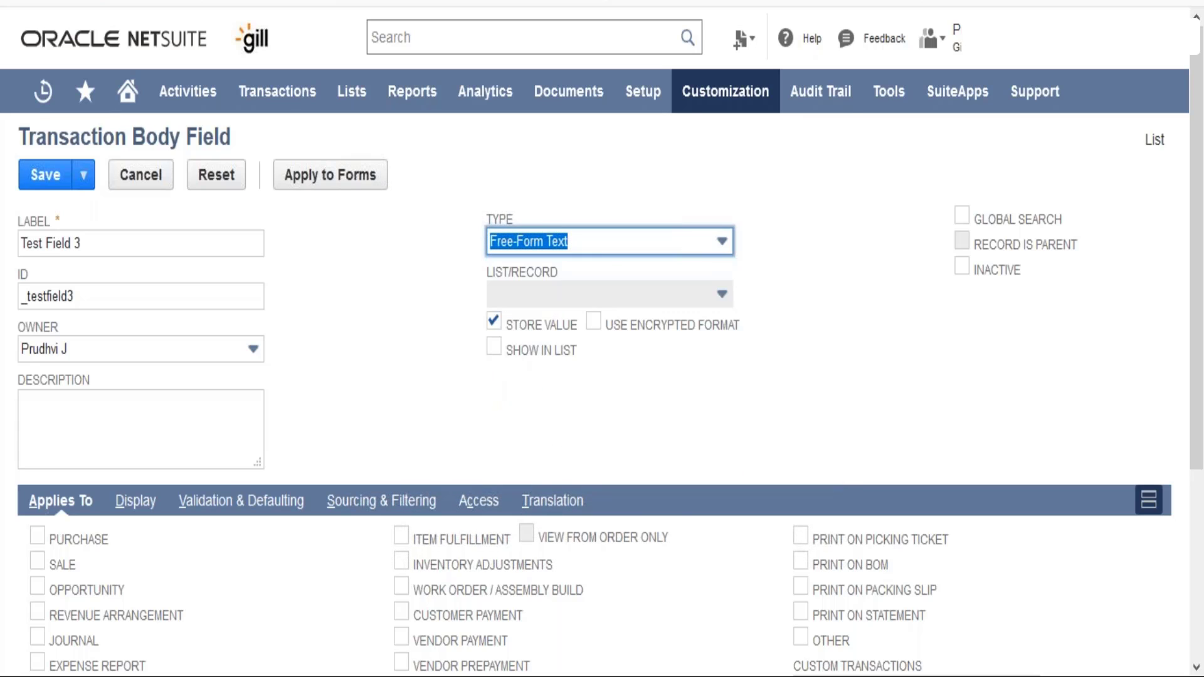
click(623, 242)
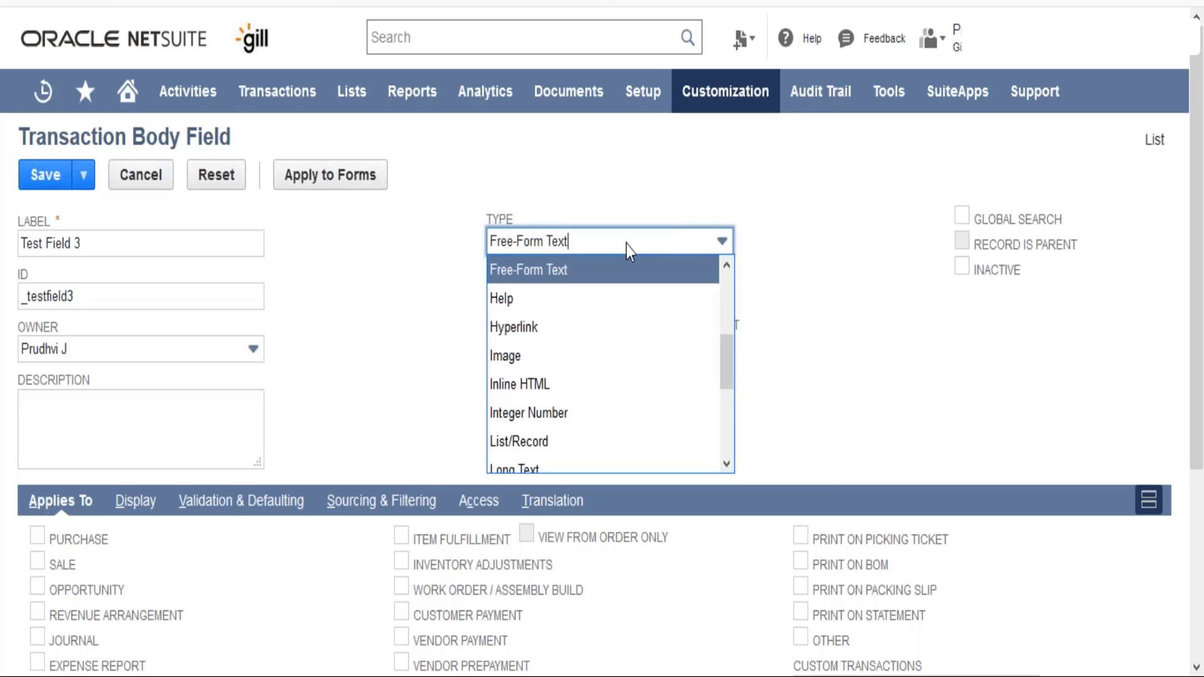
drag(728, 385, 733, 429)
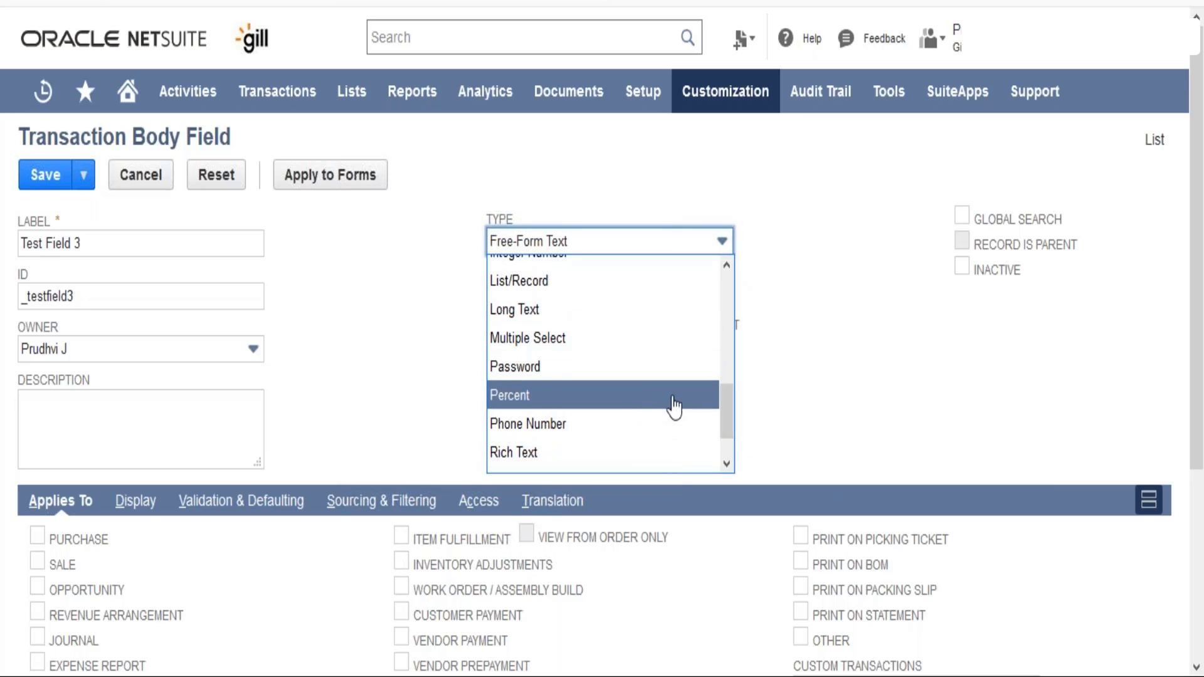
click(760, 408)
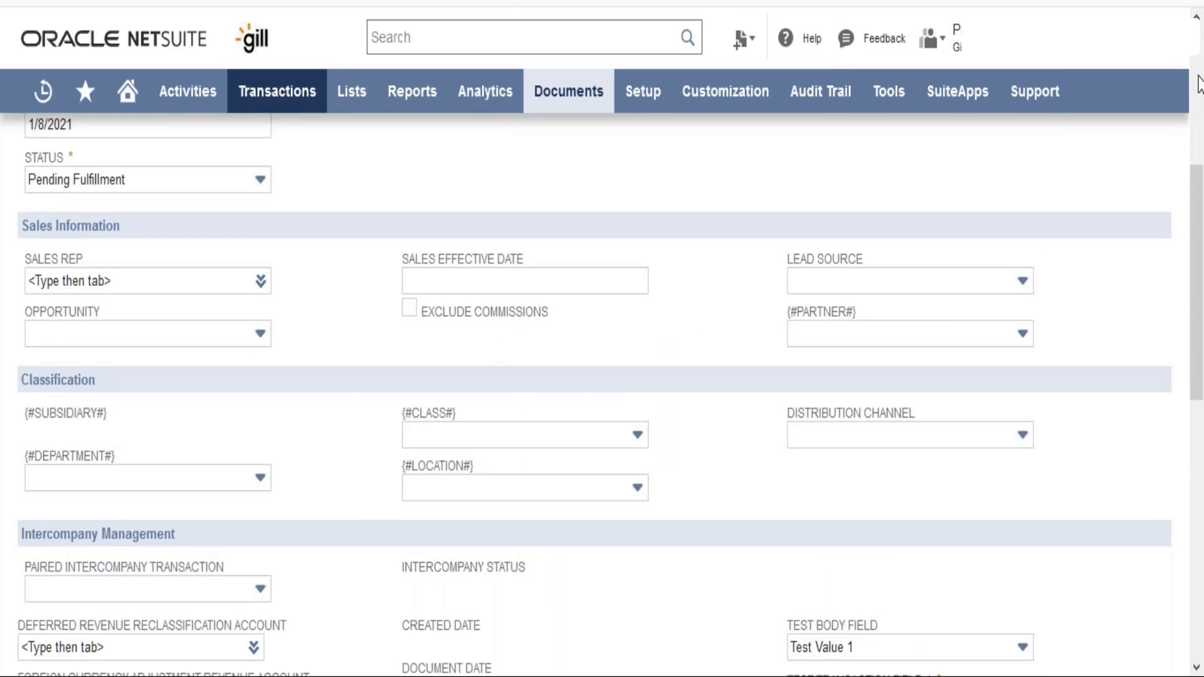
- Apply the field to Sale transactions
scroll(1198, 83, up, 5)
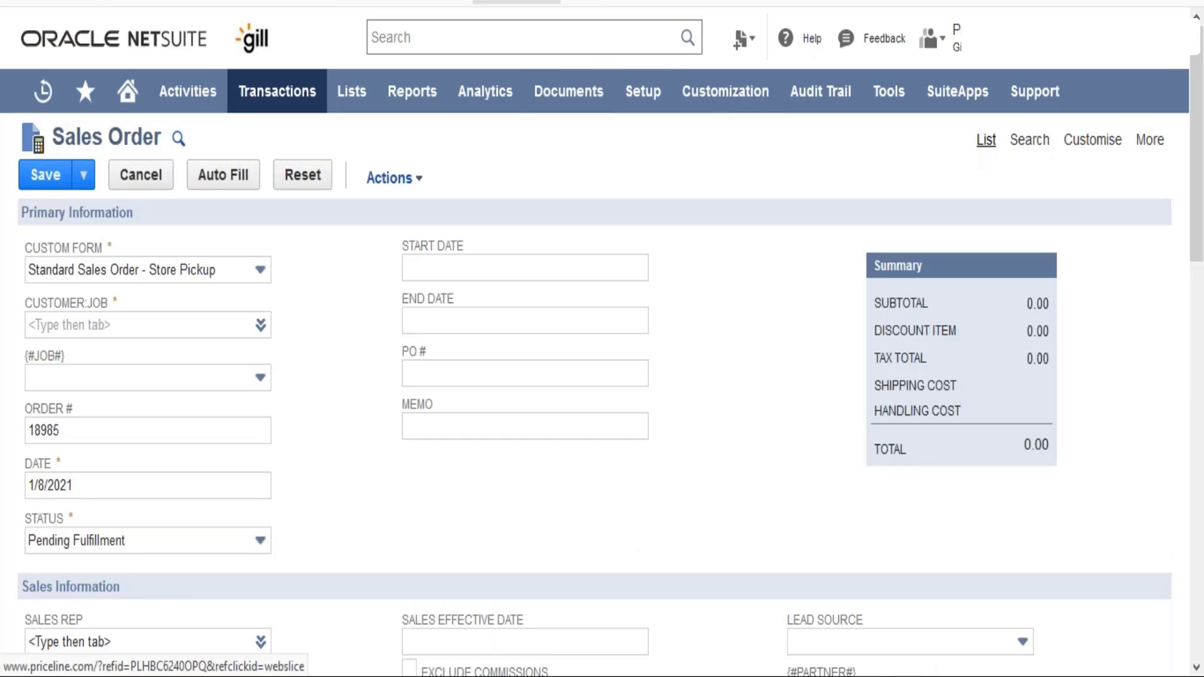
key(ctrl+t)
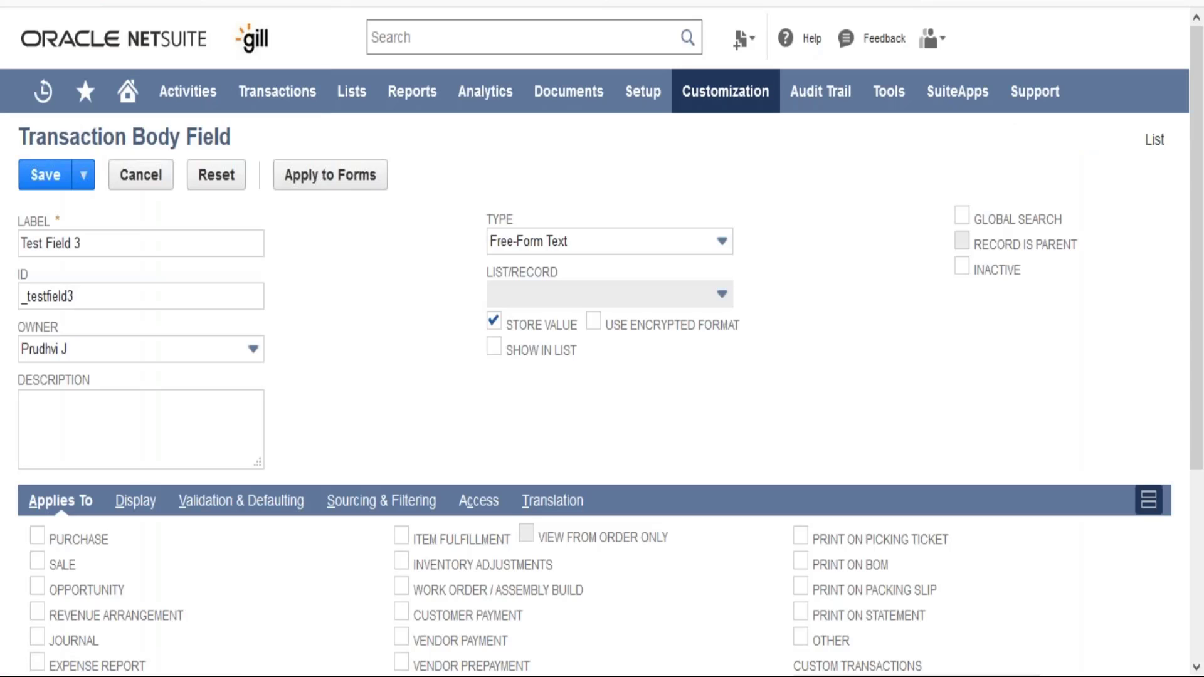
scroll(602, 389, down, 4)
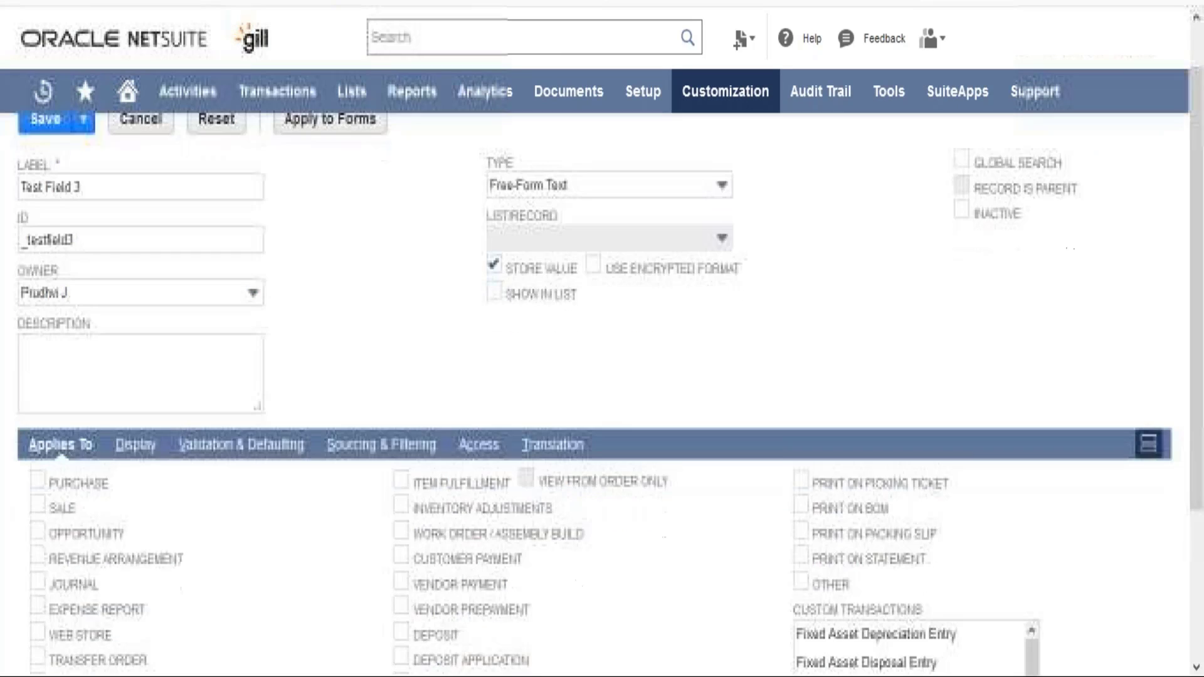
scroll(602, 389, up, 2)
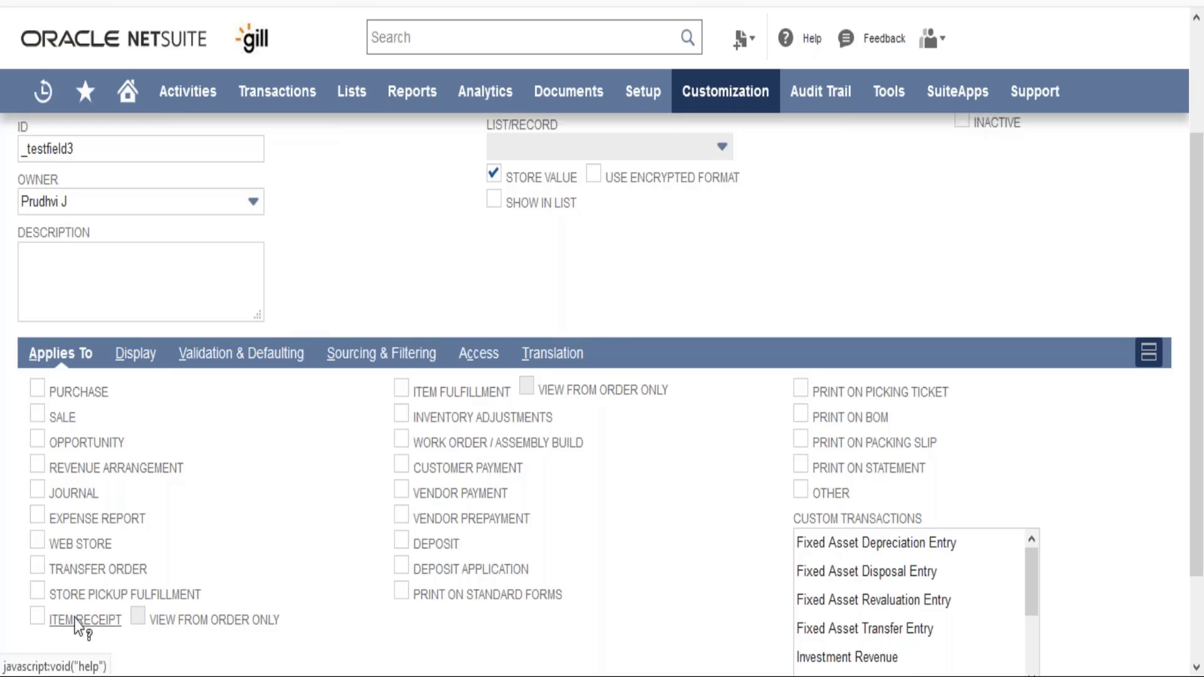
click(39, 418)
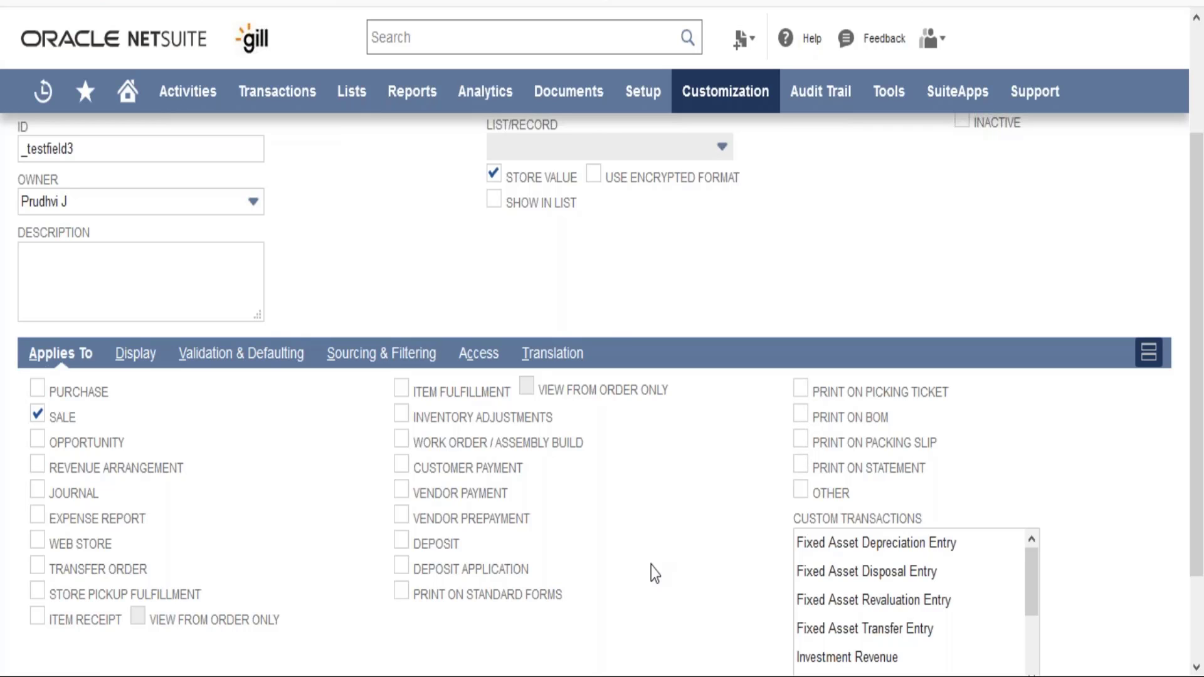
- Save the field and apply it to forms
scroll(652, 566, up, 3)
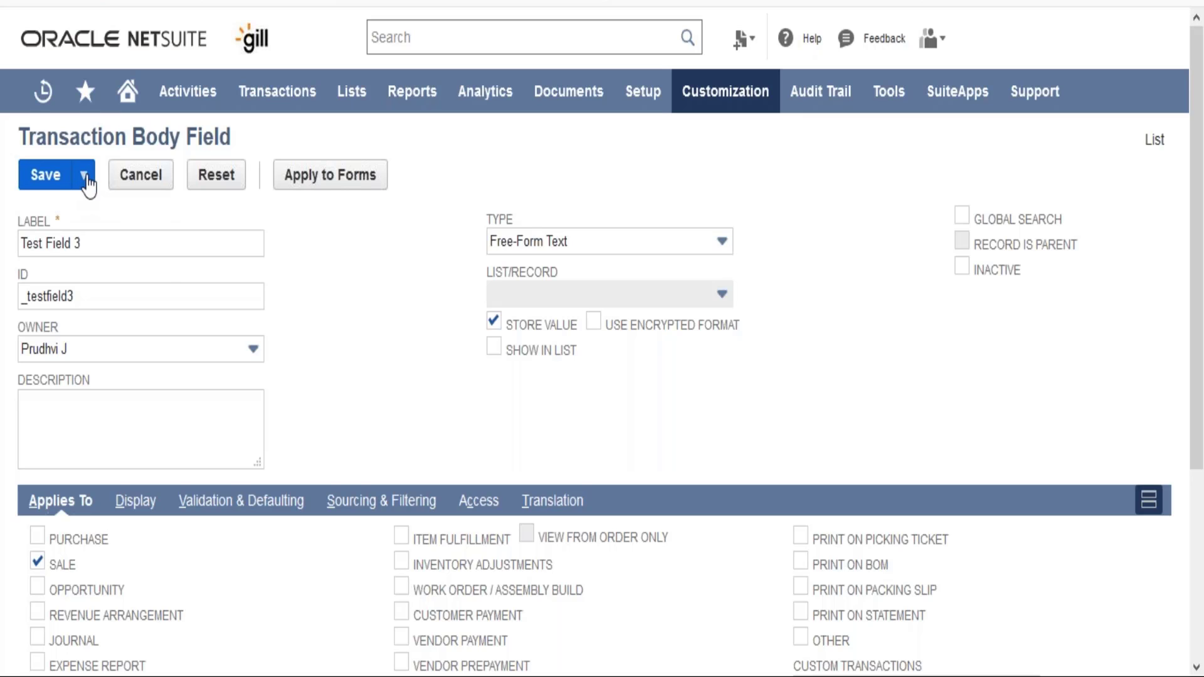
mouse_move(86, 180)
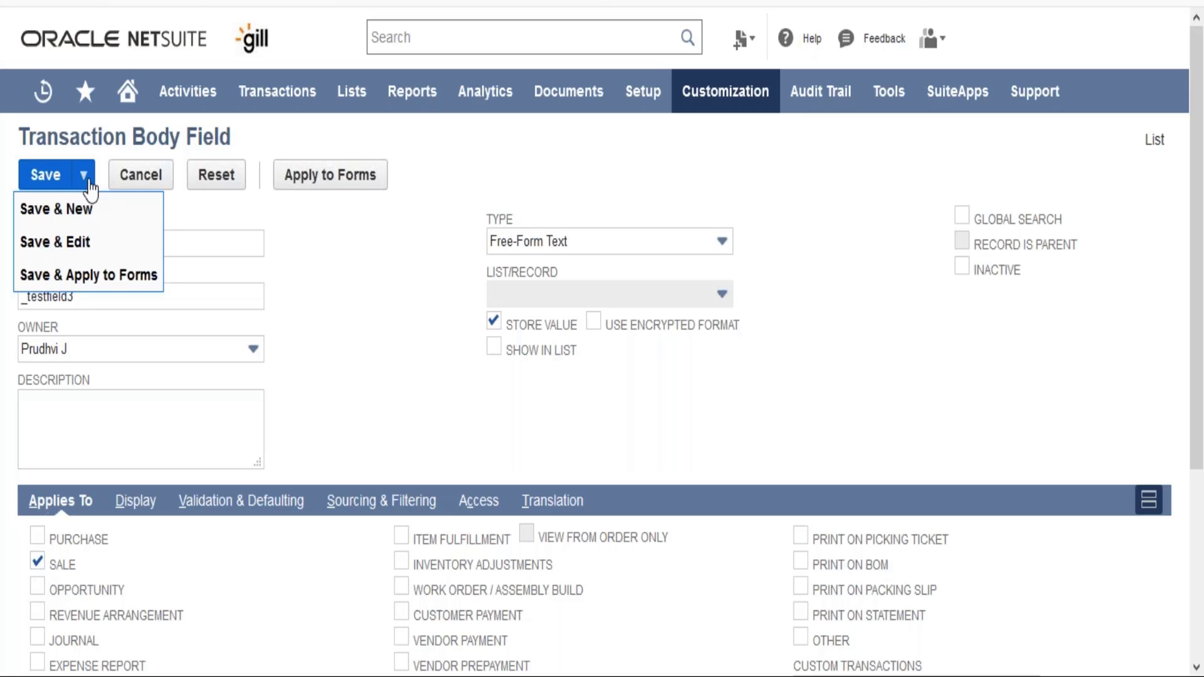
click(89, 278)
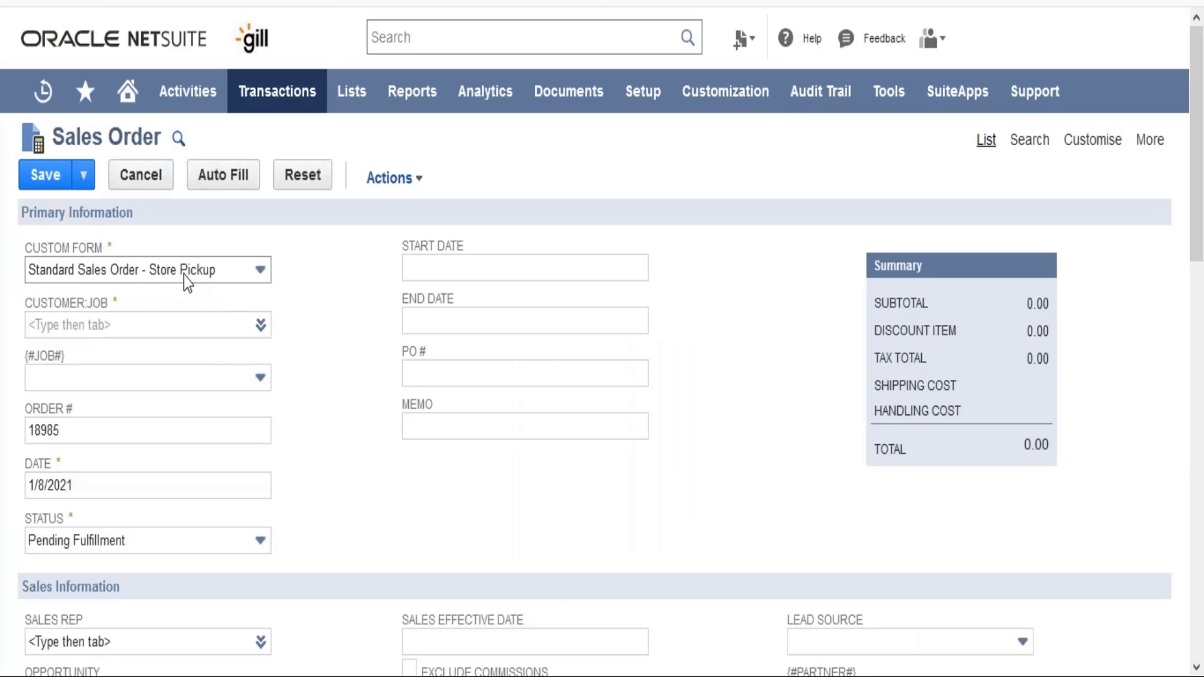
- Switch the sales order's custom form to Test Sales Order - Invoice
click(183, 276)
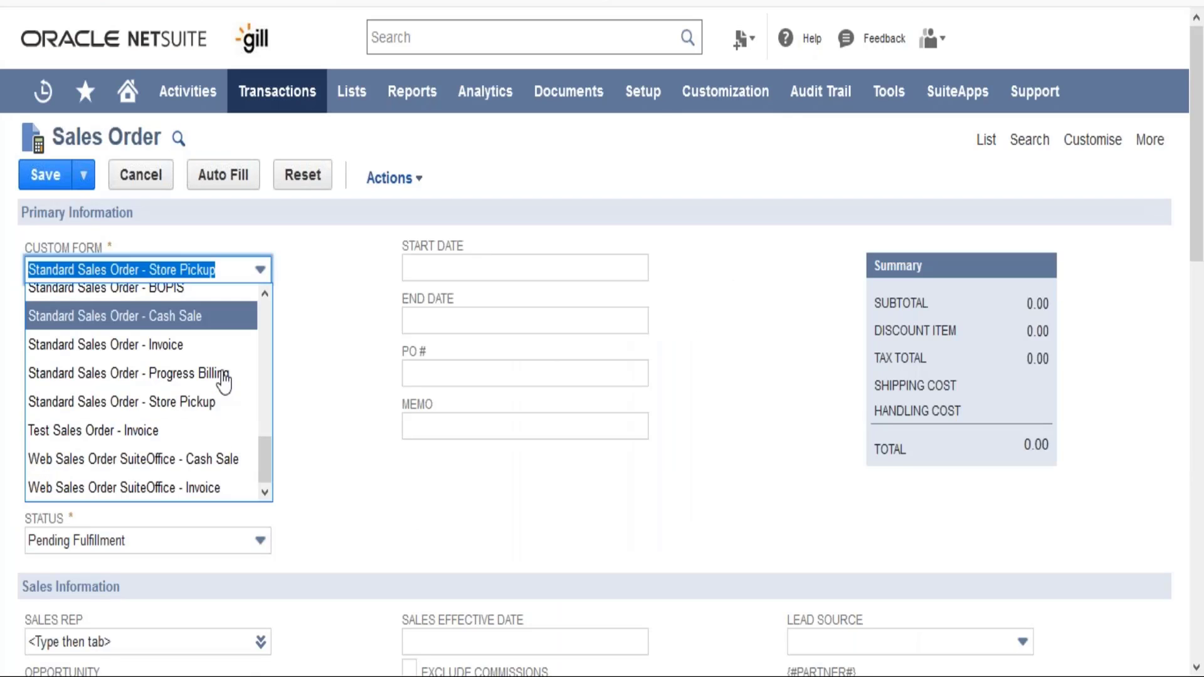
click(162, 439)
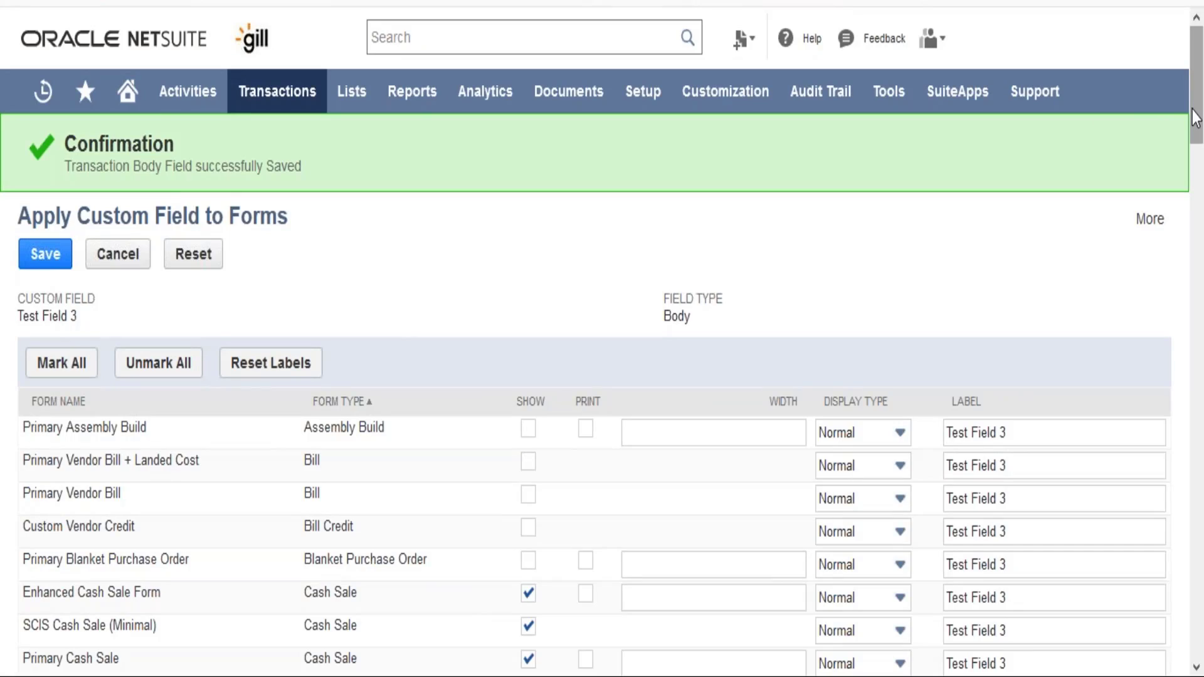
- Unmark all forms in the list of forms the field is applied to
drag(1195, 118, 1200, 295)
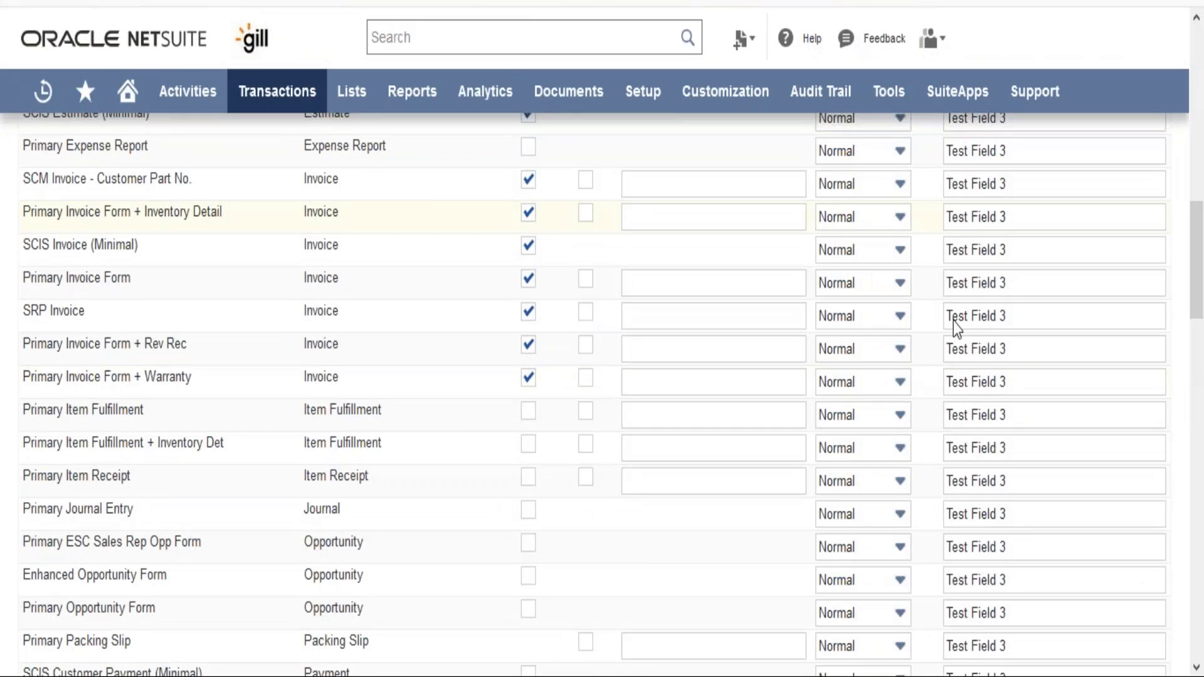
scroll(1200, 260, down, 4)
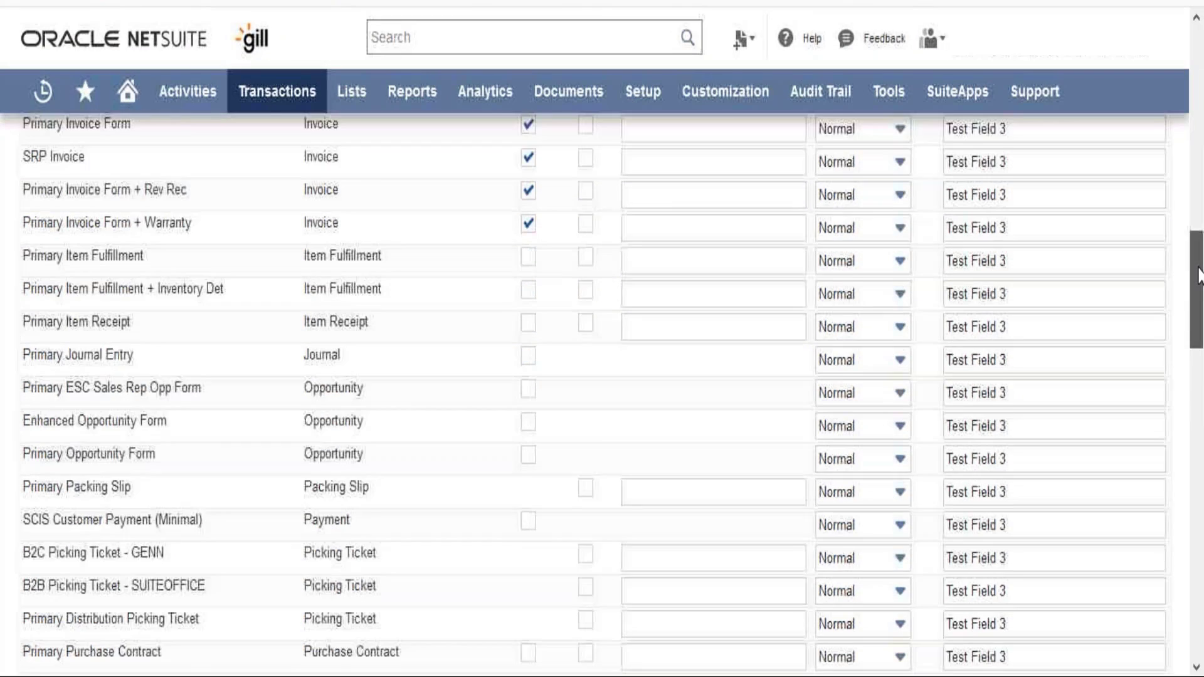
drag(1202, 398, 1202, 602)
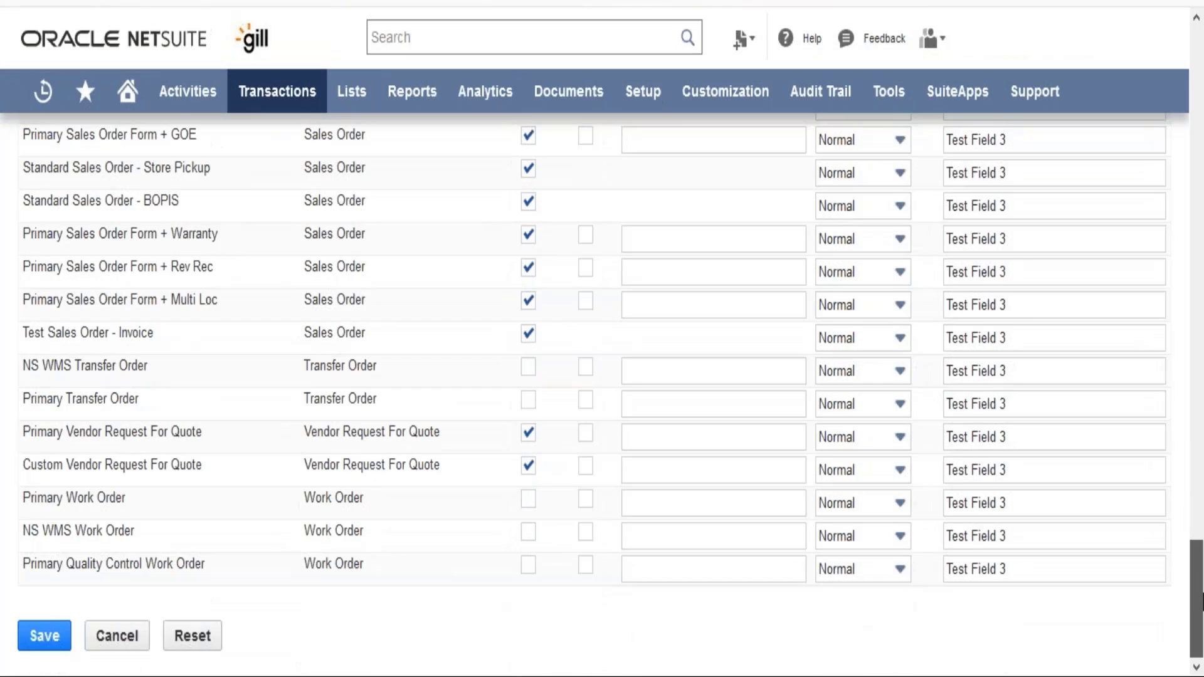
drag(1203, 494, 1200, 82)
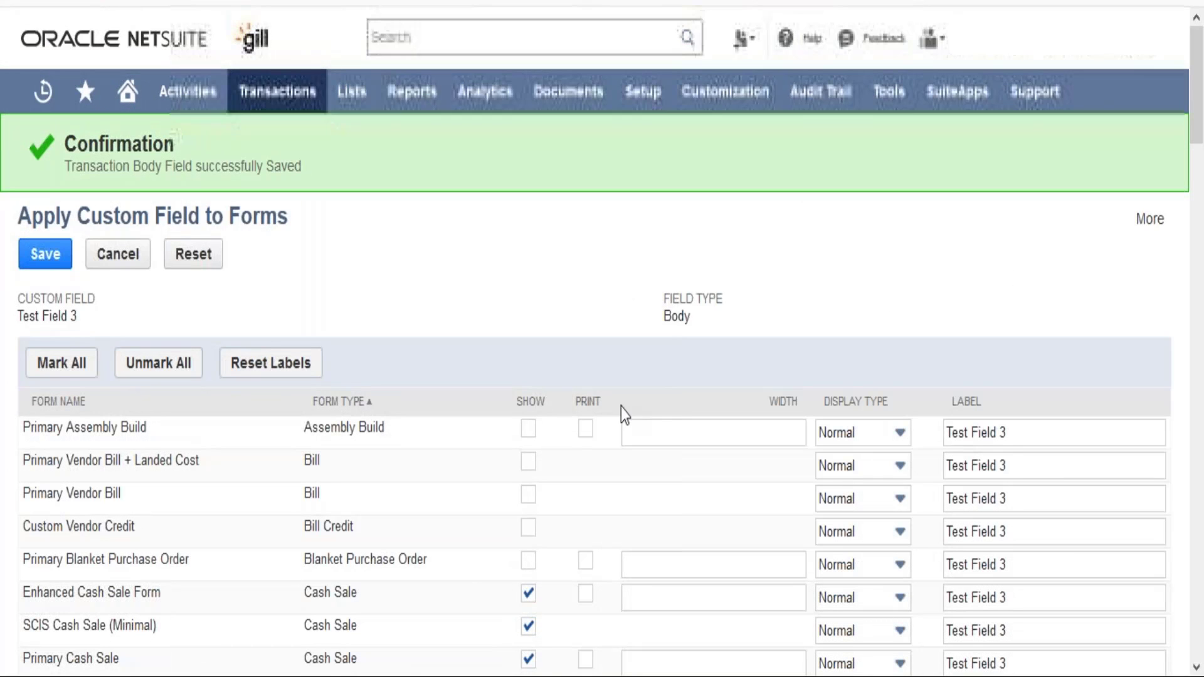
click(185, 370)
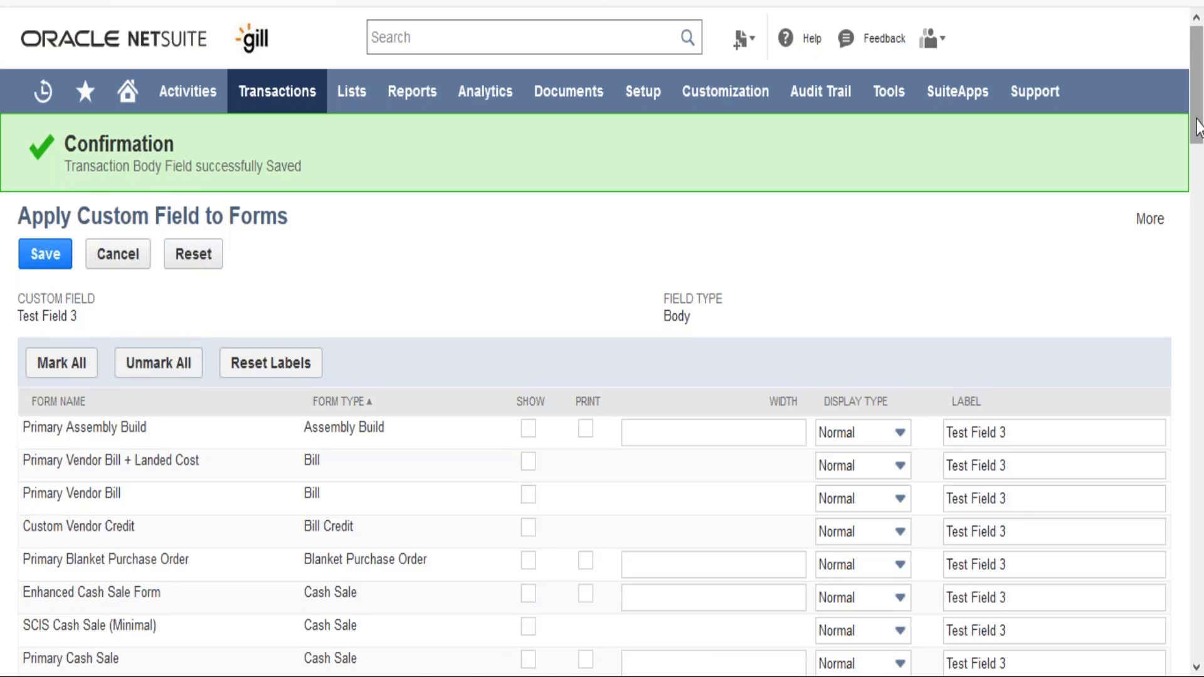
drag(1197, 129, 1201, 517)
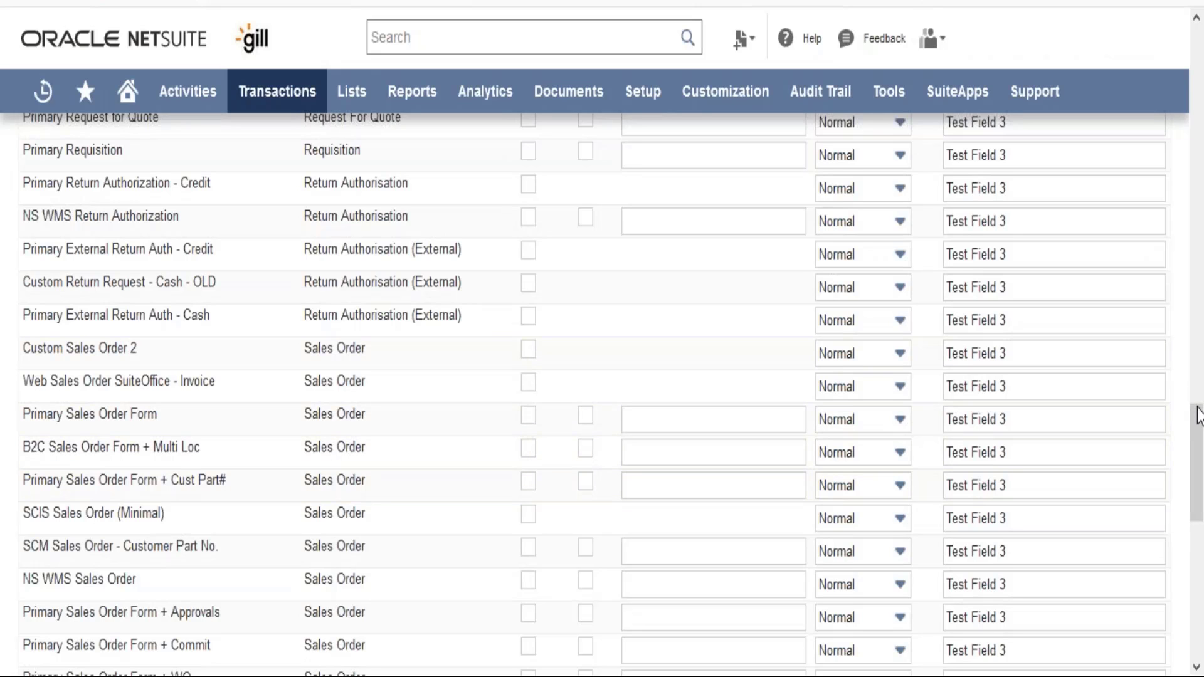
scroll(1201, 450, down, 1)
drag(1201, 450, 1201, 523)
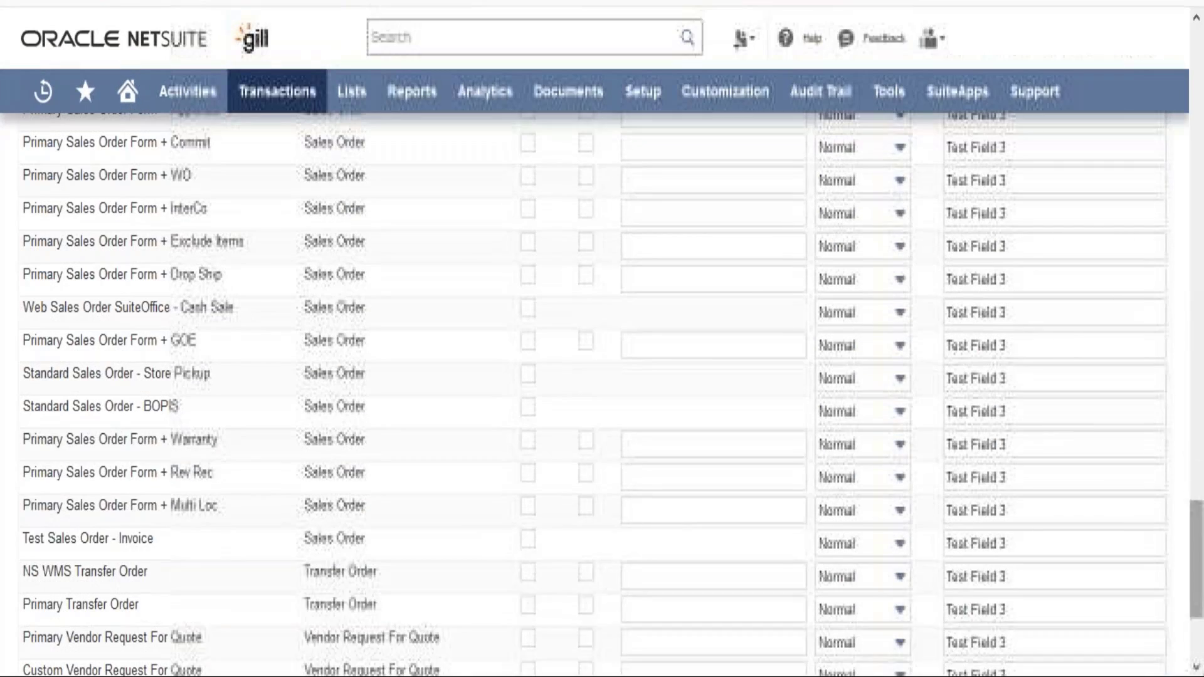
- Show the field on the Test Sales Order - Invoice form and save the form assignments
click(528, 539)
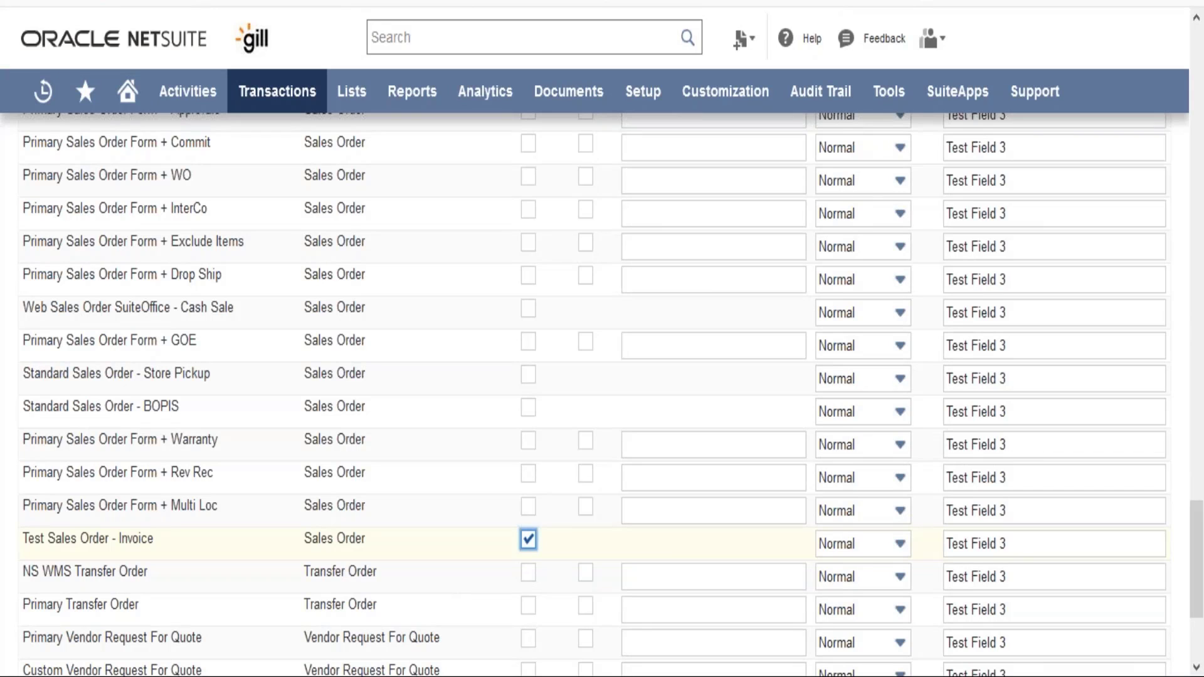
click(870, 550)
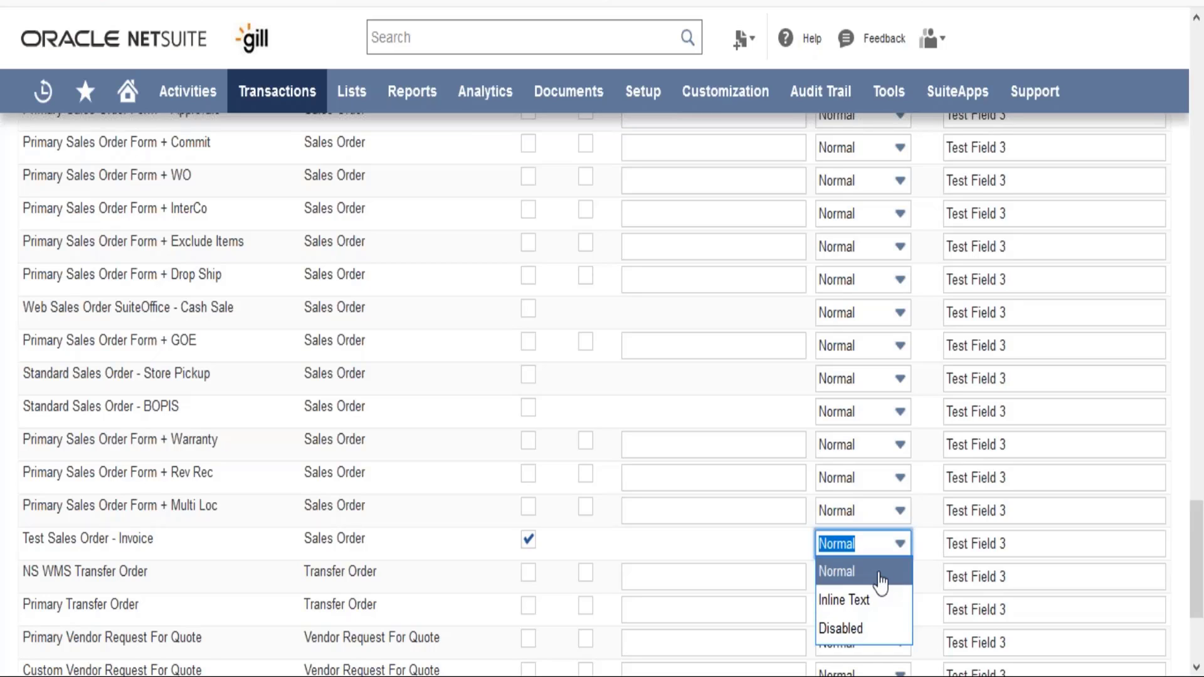
click(1056, 542)
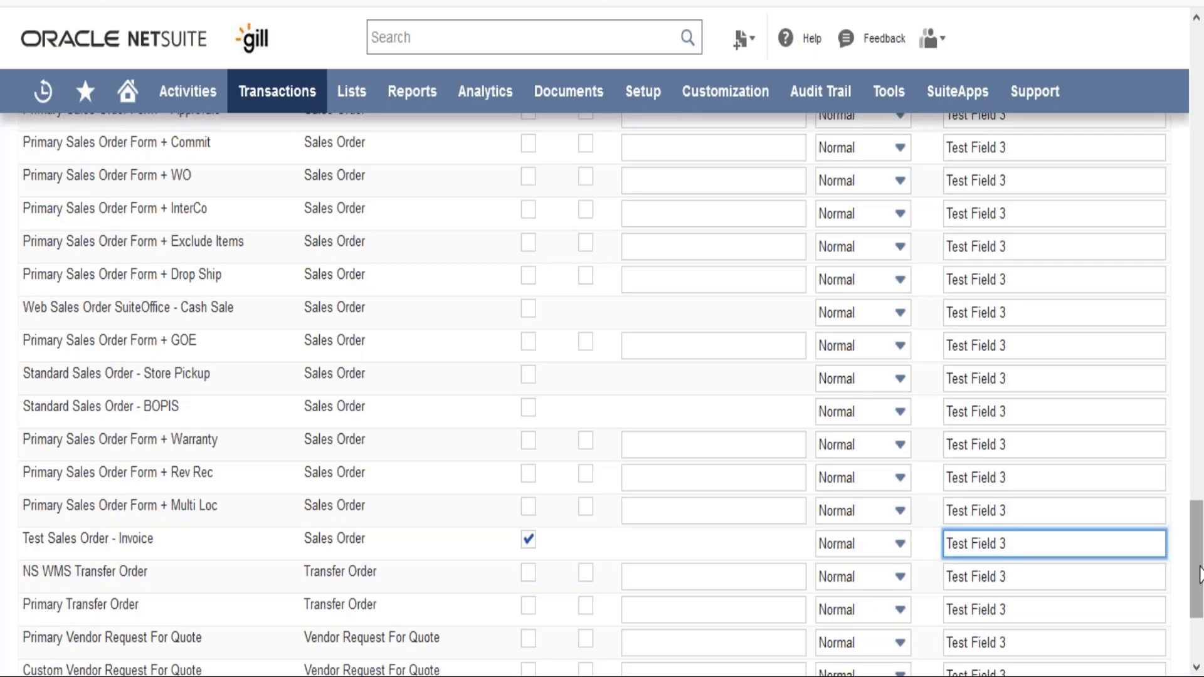
drag(1199, 574, 1199, 91)
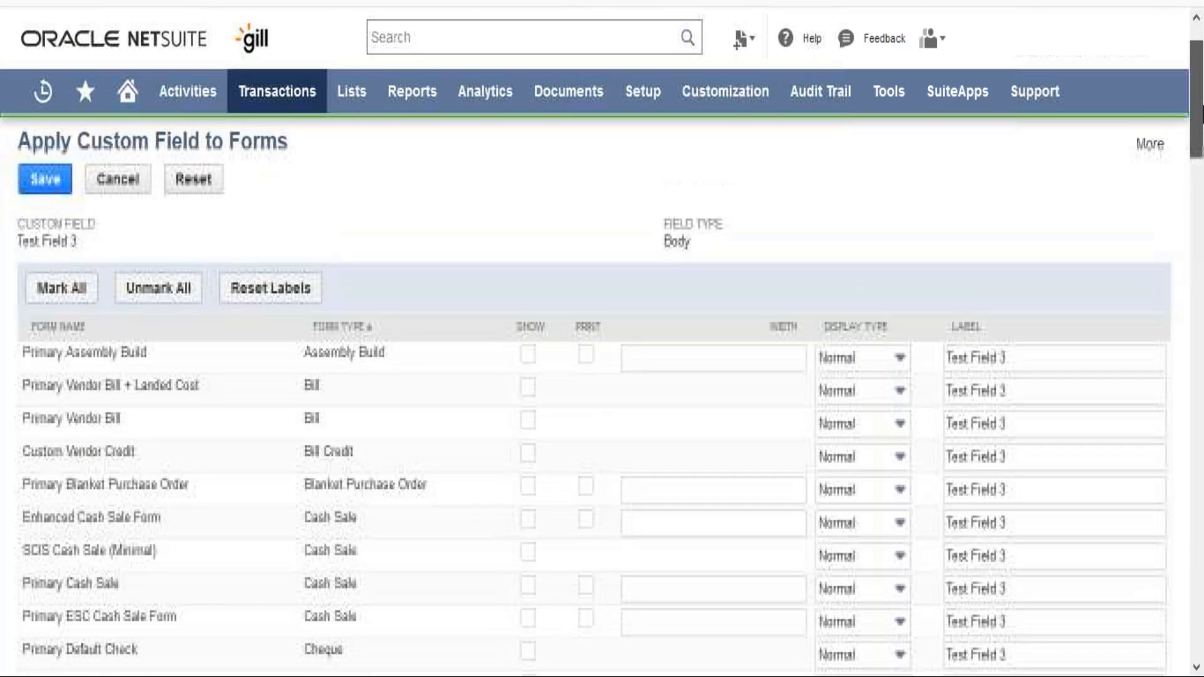
click(44, 180)
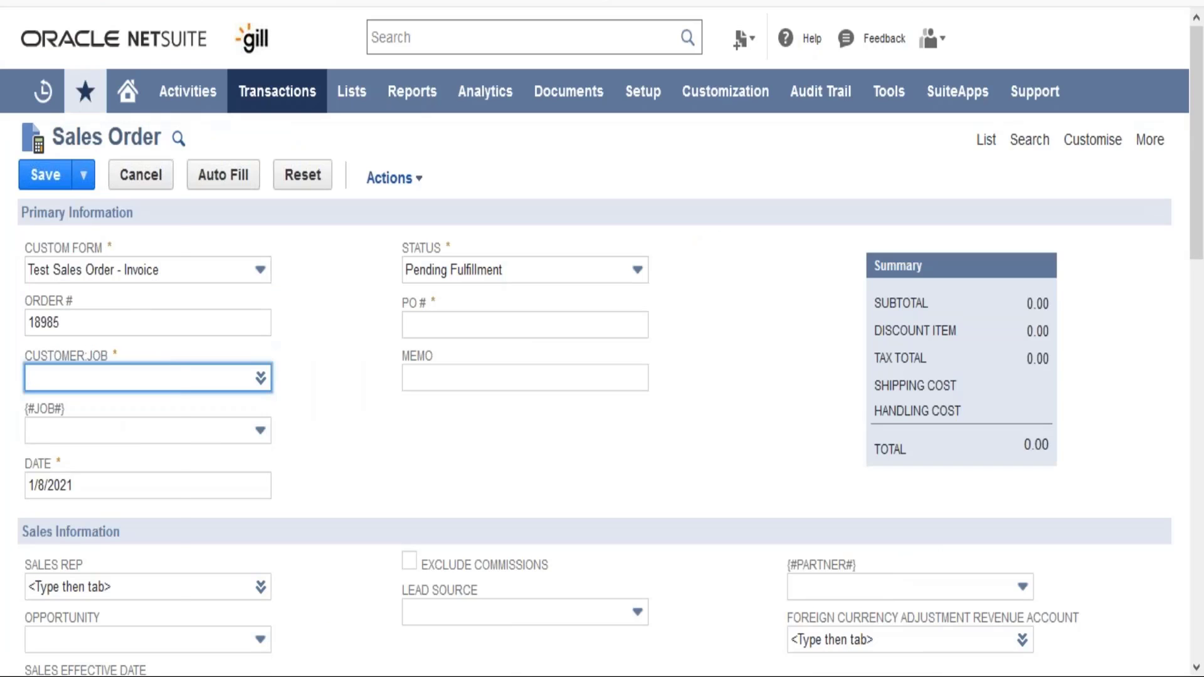
- Reload the sales order and open its Custom subtab to check Test Field 3
click(69, 2)
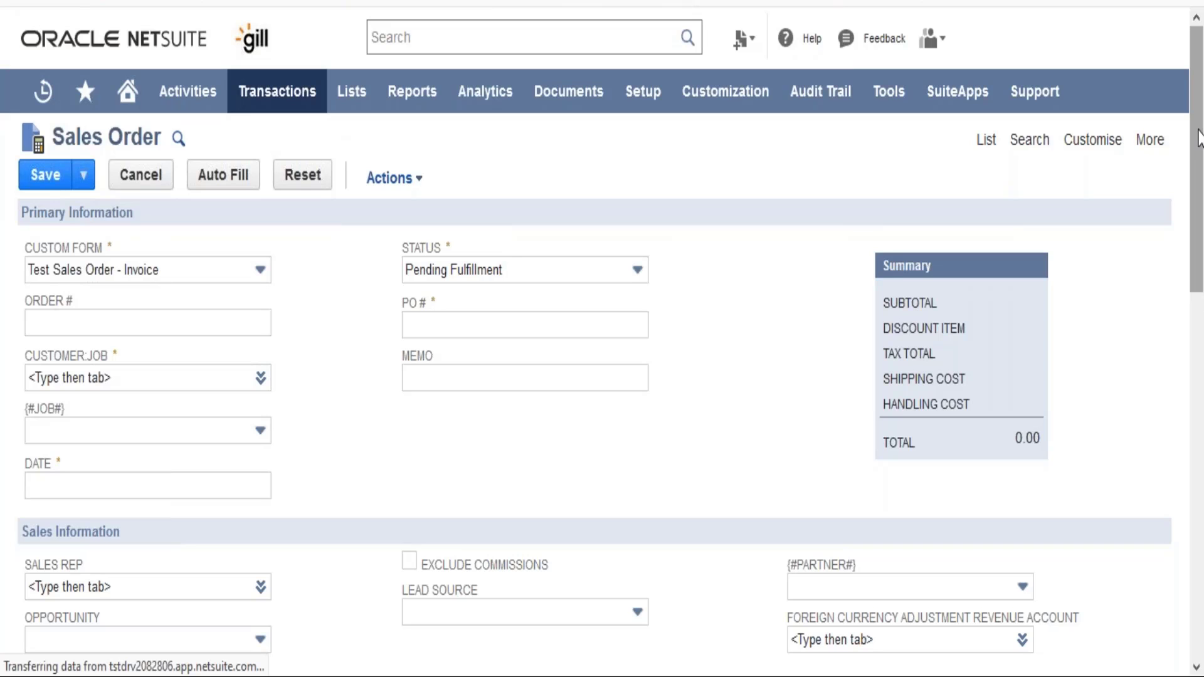
drag(1198, 138, 1200, 381)
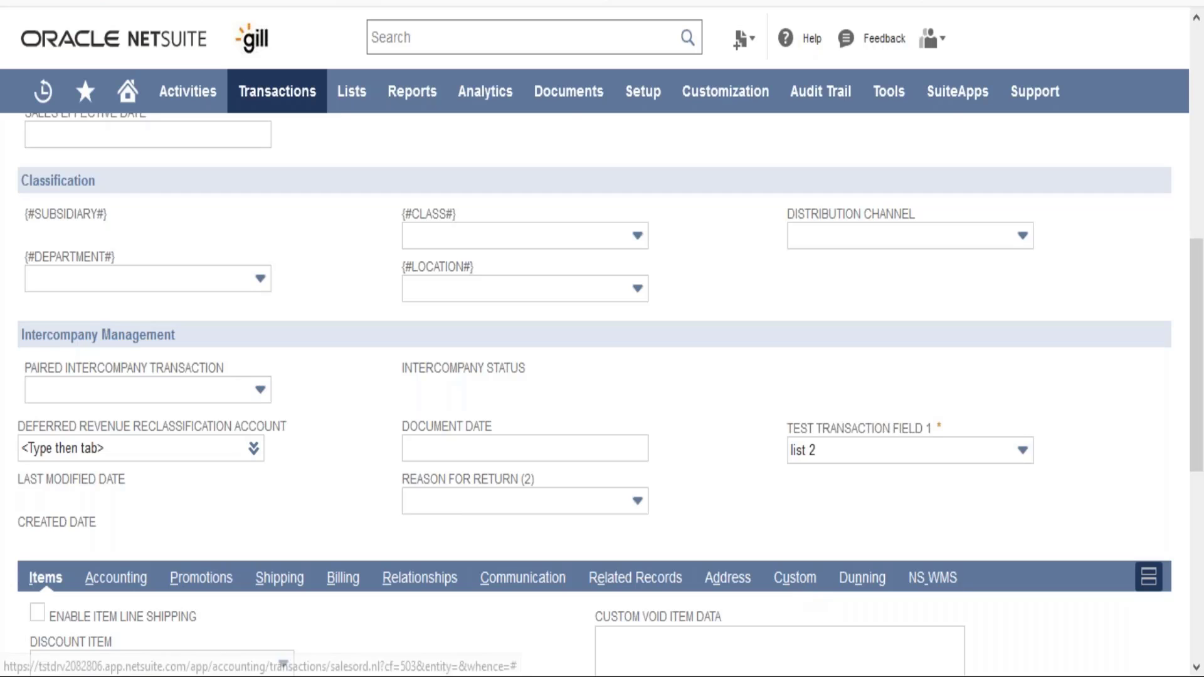
scroll(805, 585, up, 3)
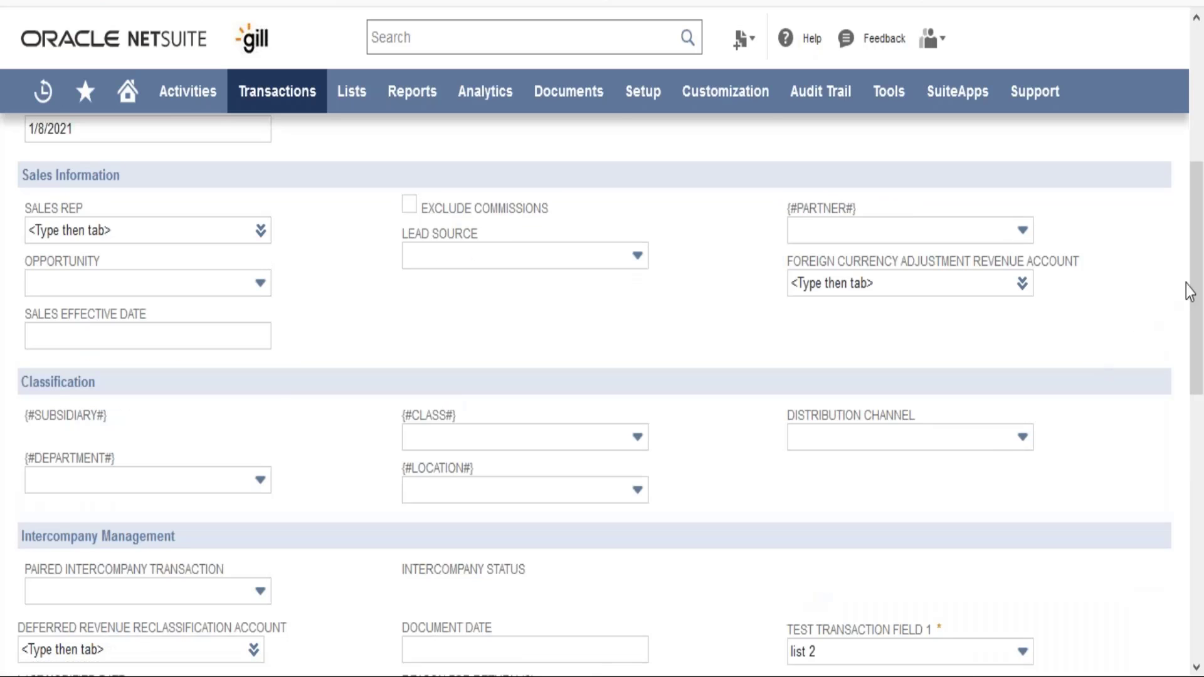
scroll(1199, 290, down, 4)
scroll(1201, 442, down, 3)
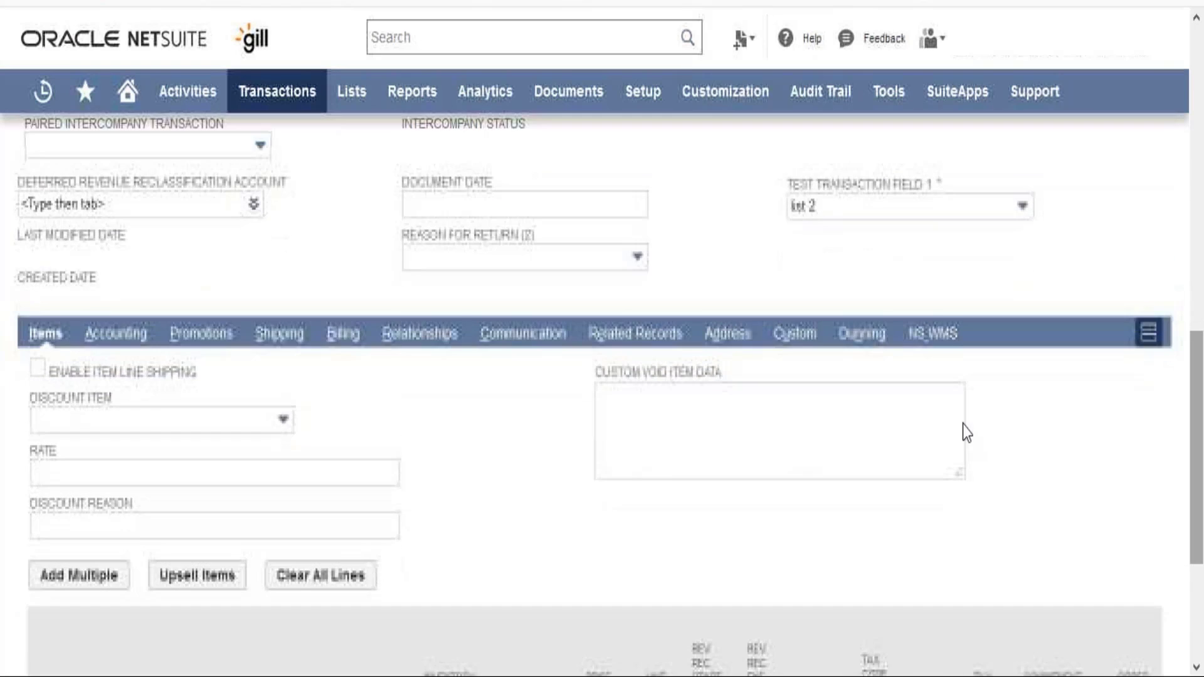
click(792, 339)
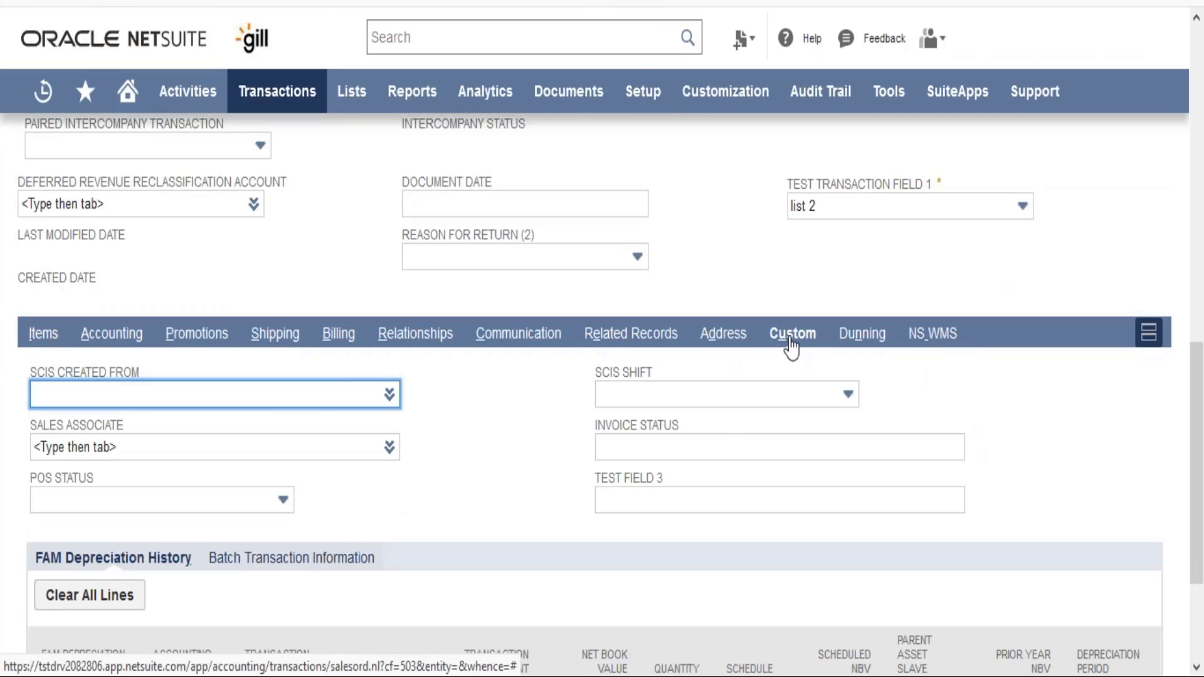
click(735, 499)
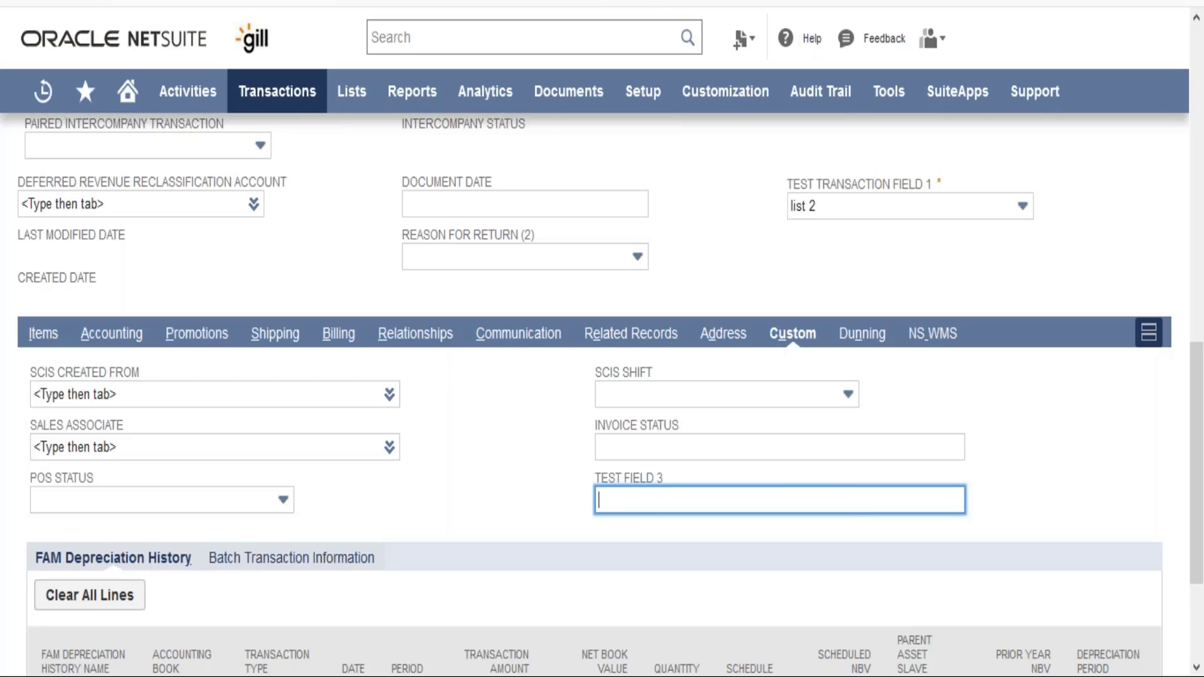
- Enter ksjcw94509358 in the sales order's Test Field 3
click(276, 2)
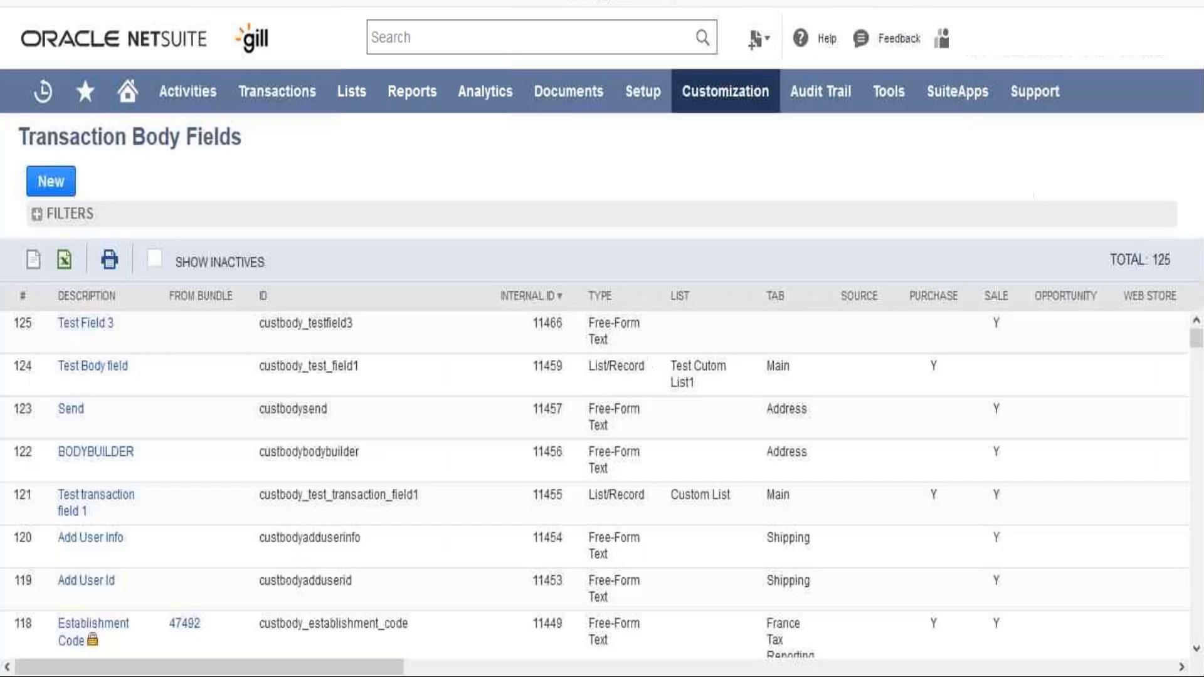
click(98, 342)
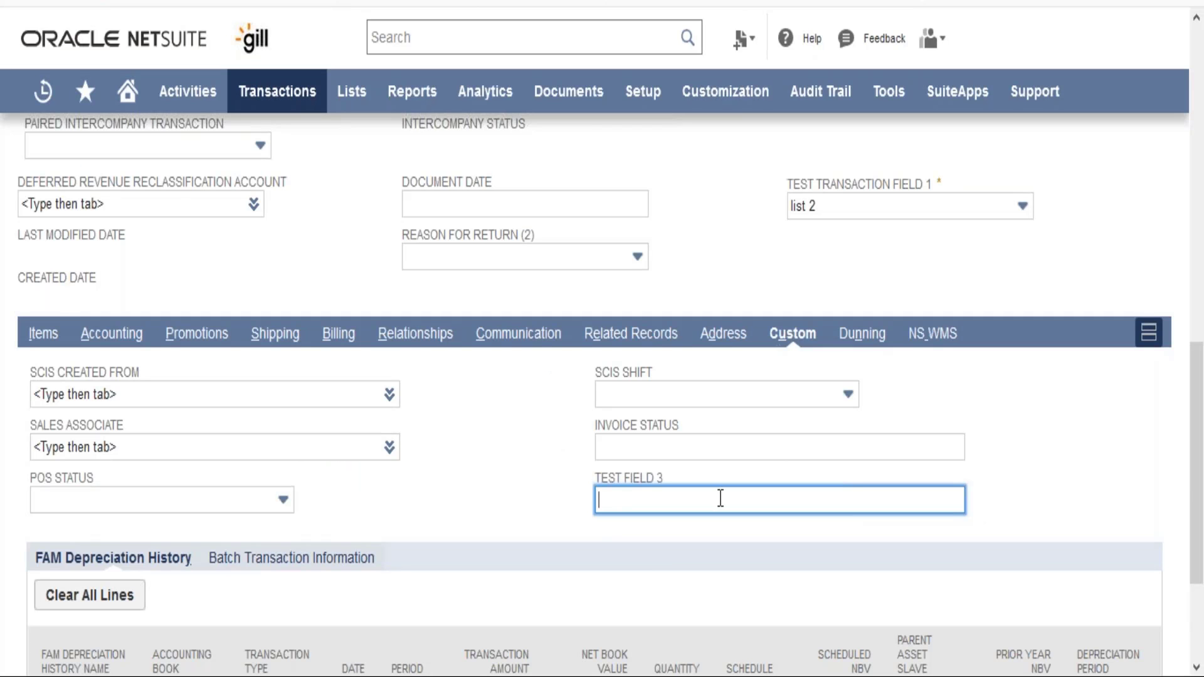
text(ksjcw94509358)
click(458, 503)
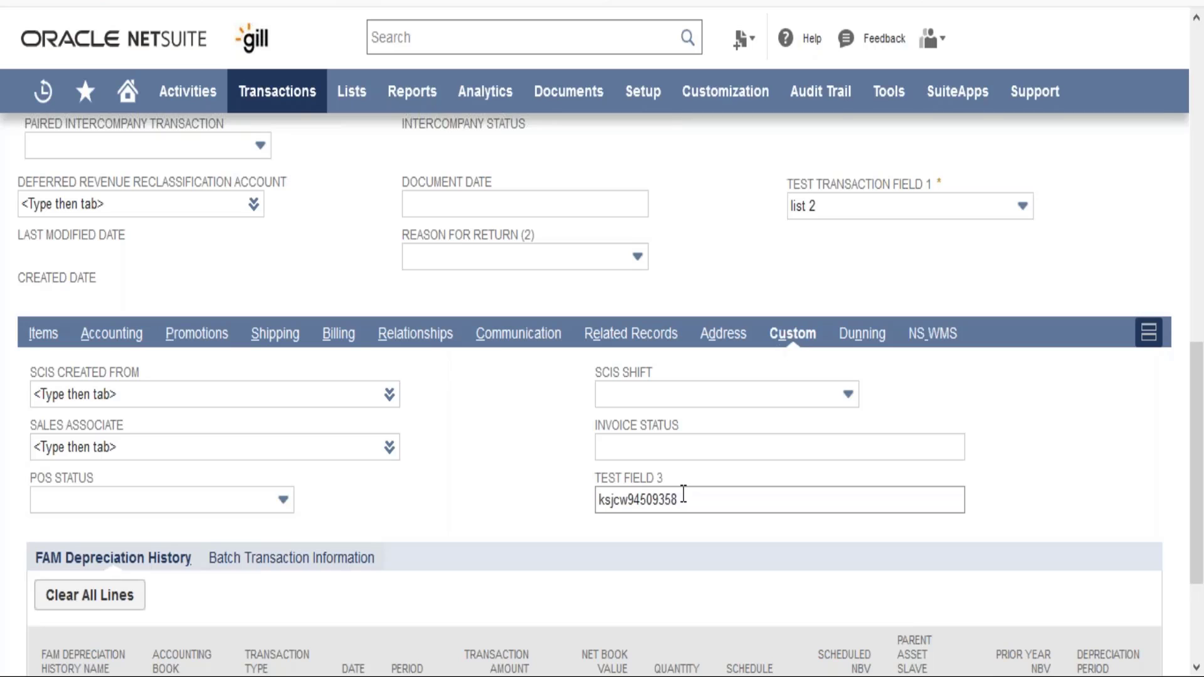
click(732, 405)
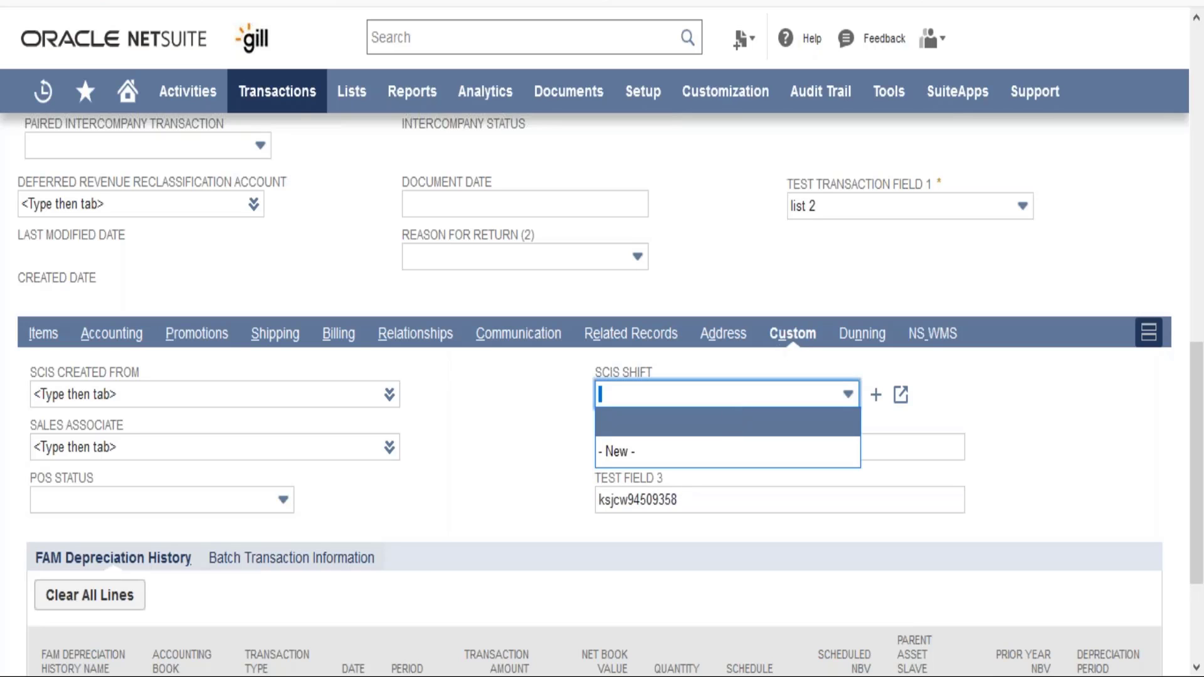
click(492, 498)
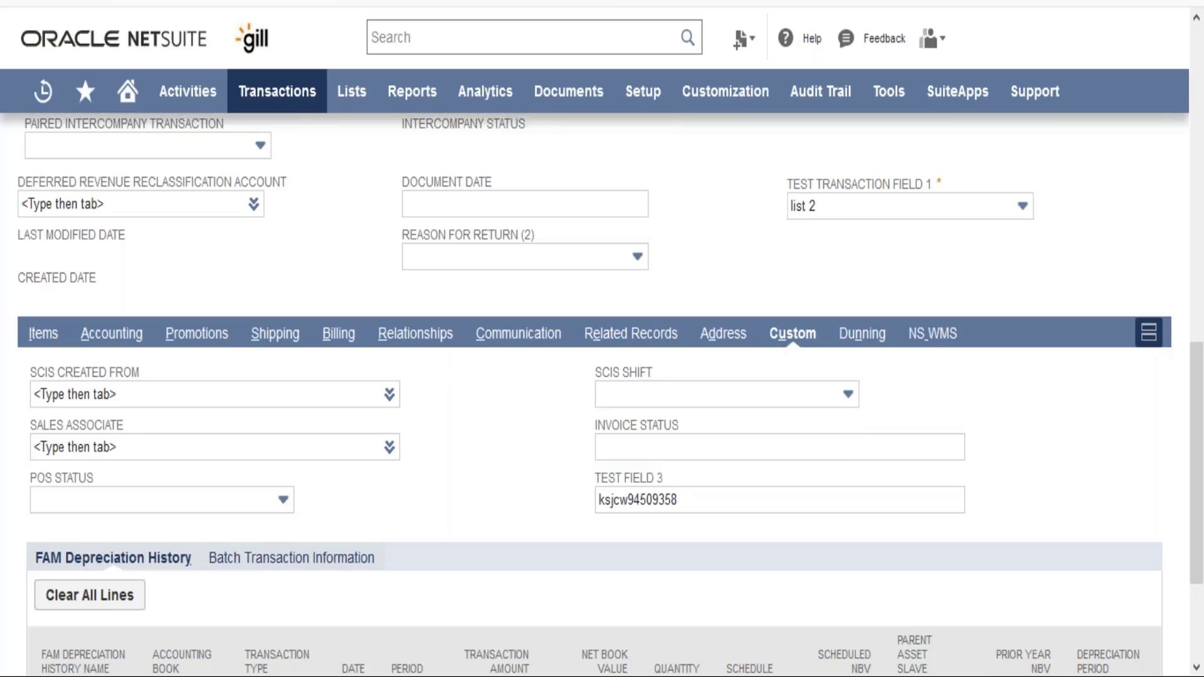
- Change Test Field 3's type to List/Record and confirm the change
click(470, 2)
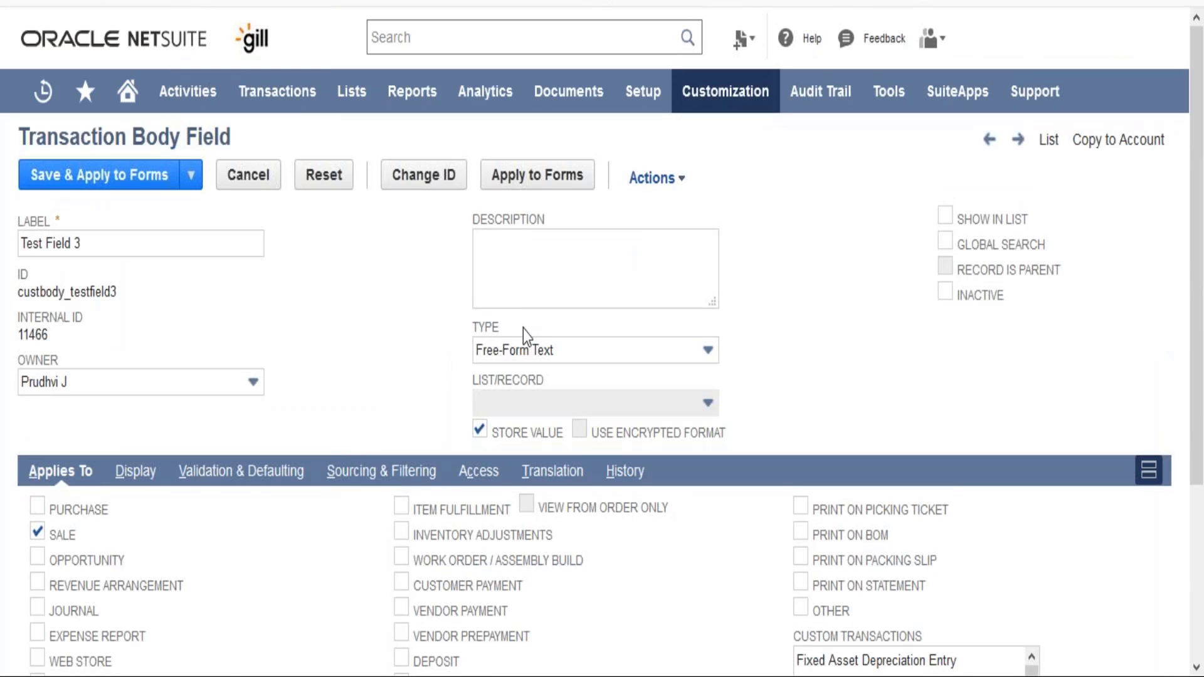
click(543, 349)
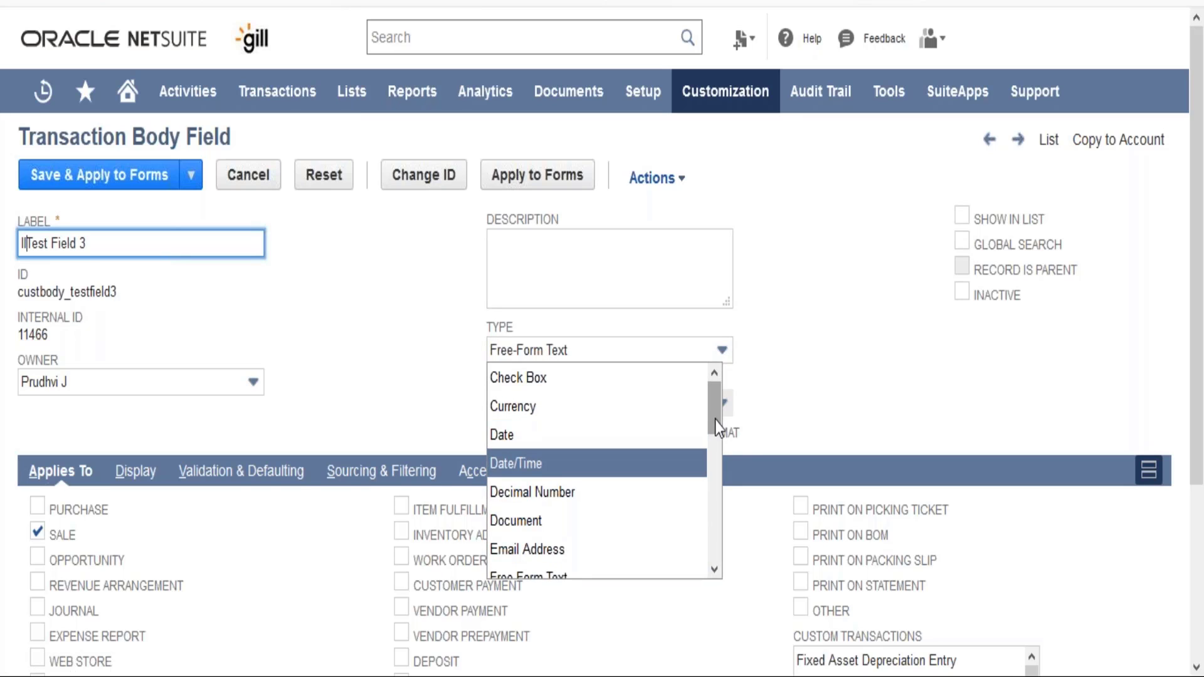
drag(715, 420, 716, 502)
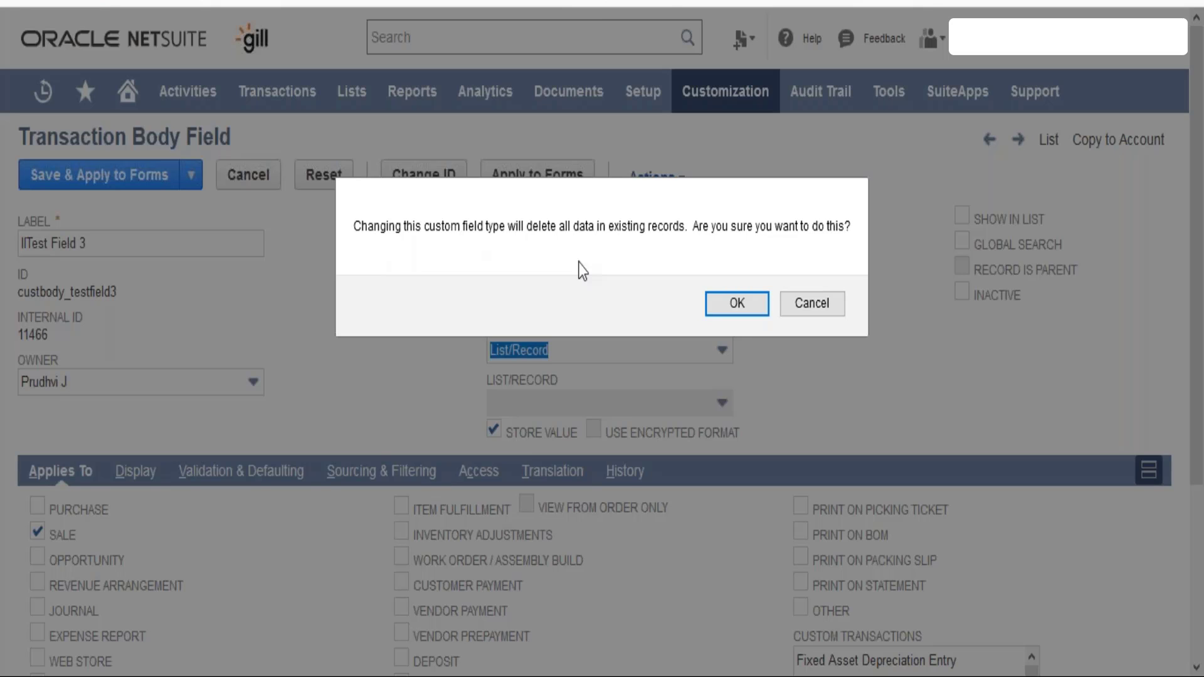
click(708, 303)
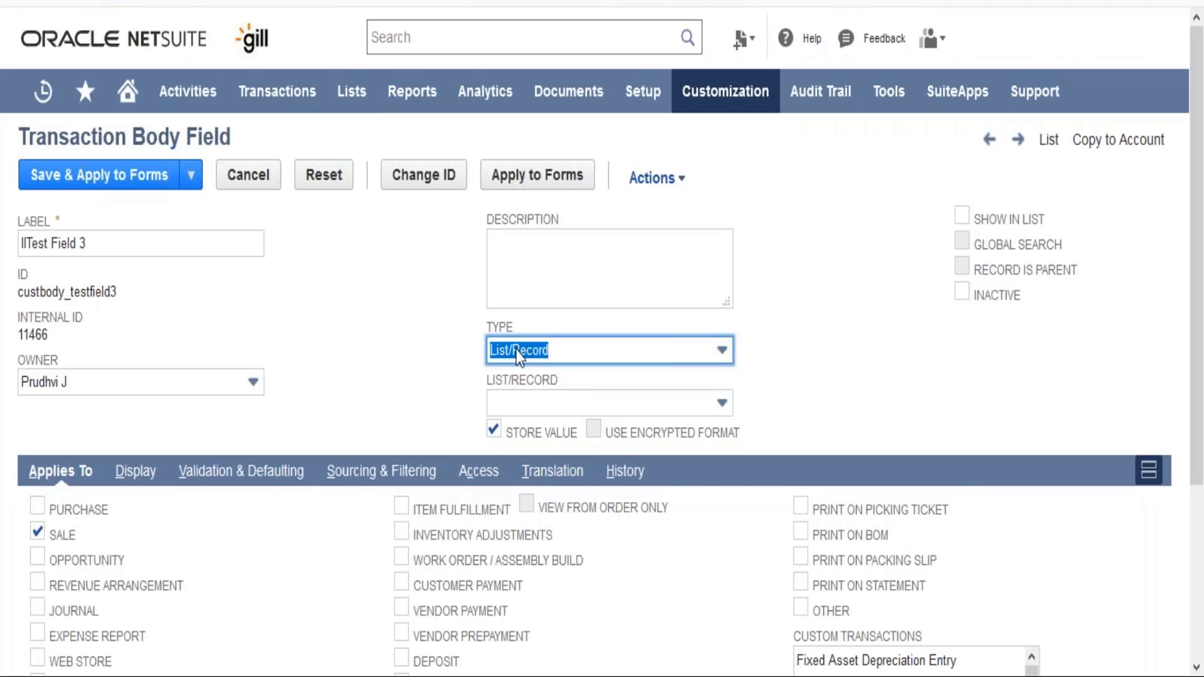
- Set the field's list/record source to Test List 2 and confirm the change
click(549, 404)
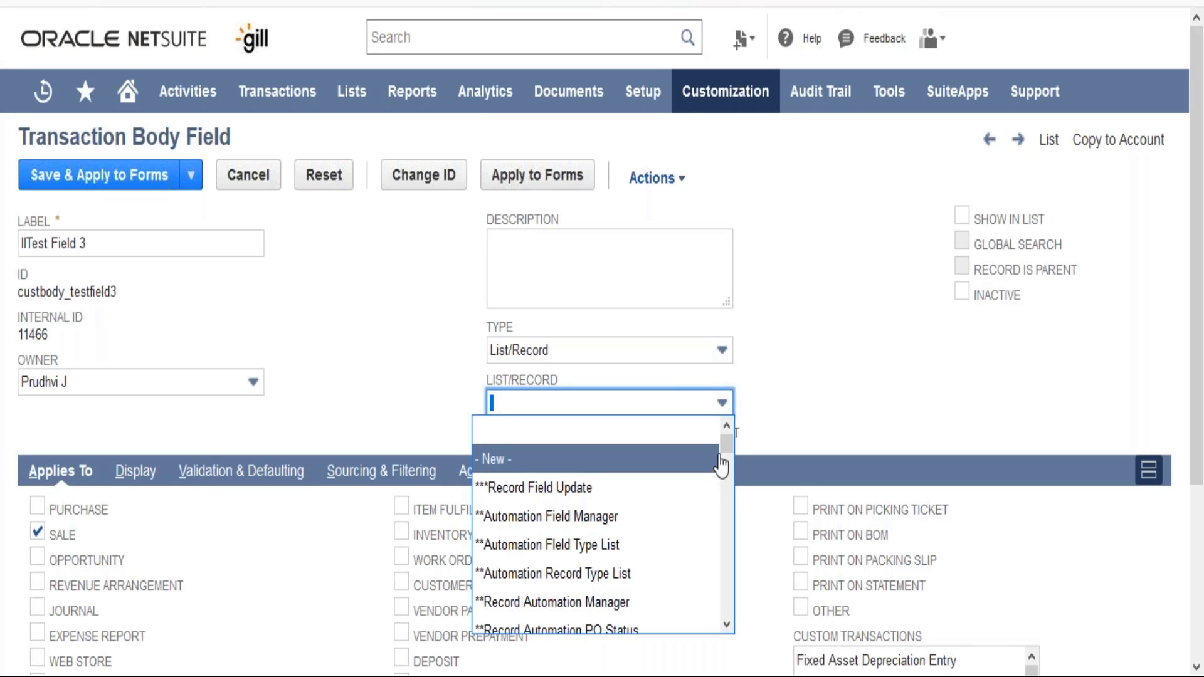
drag(724, 455, 728, 490)
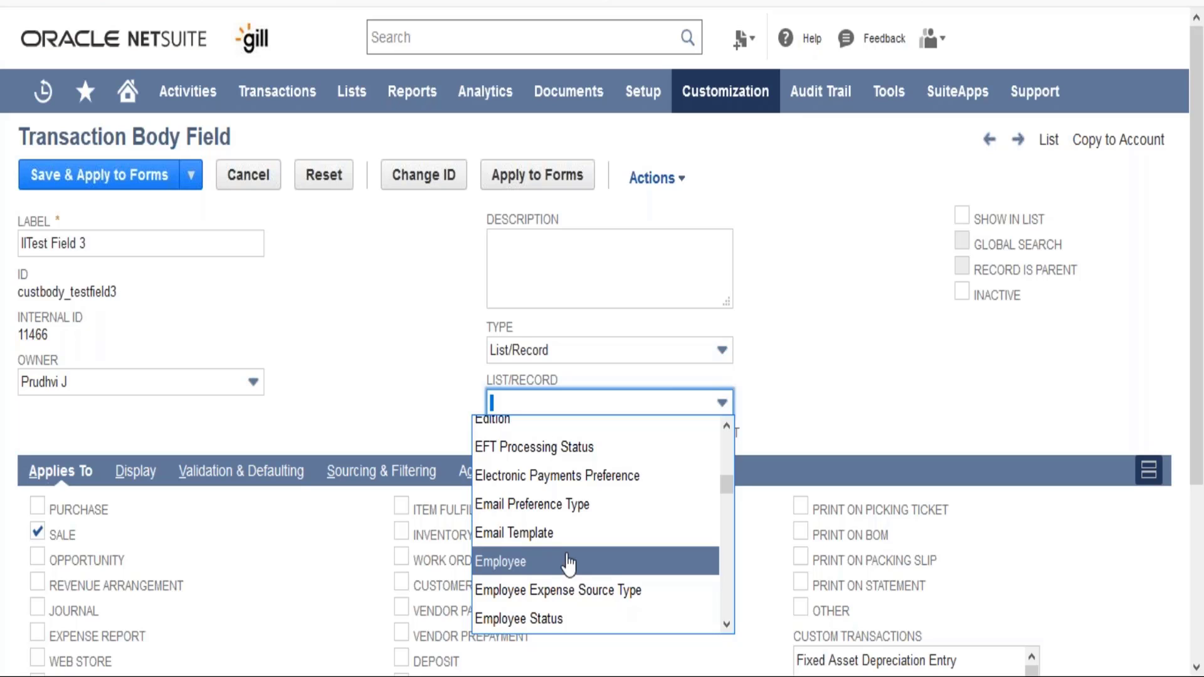
key(t)
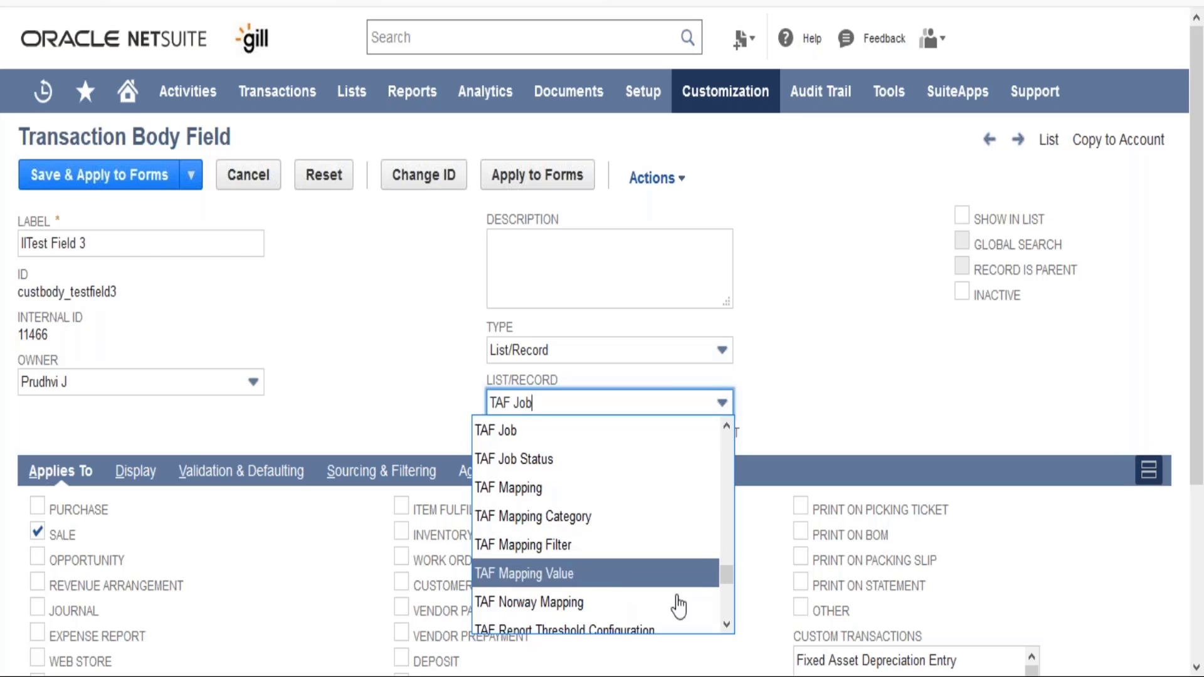
click(726, 625)
click(726, 626)
click(725, 626)
click(725, 625)
click(725, 625)
click(725, 626)
click(726, 626)
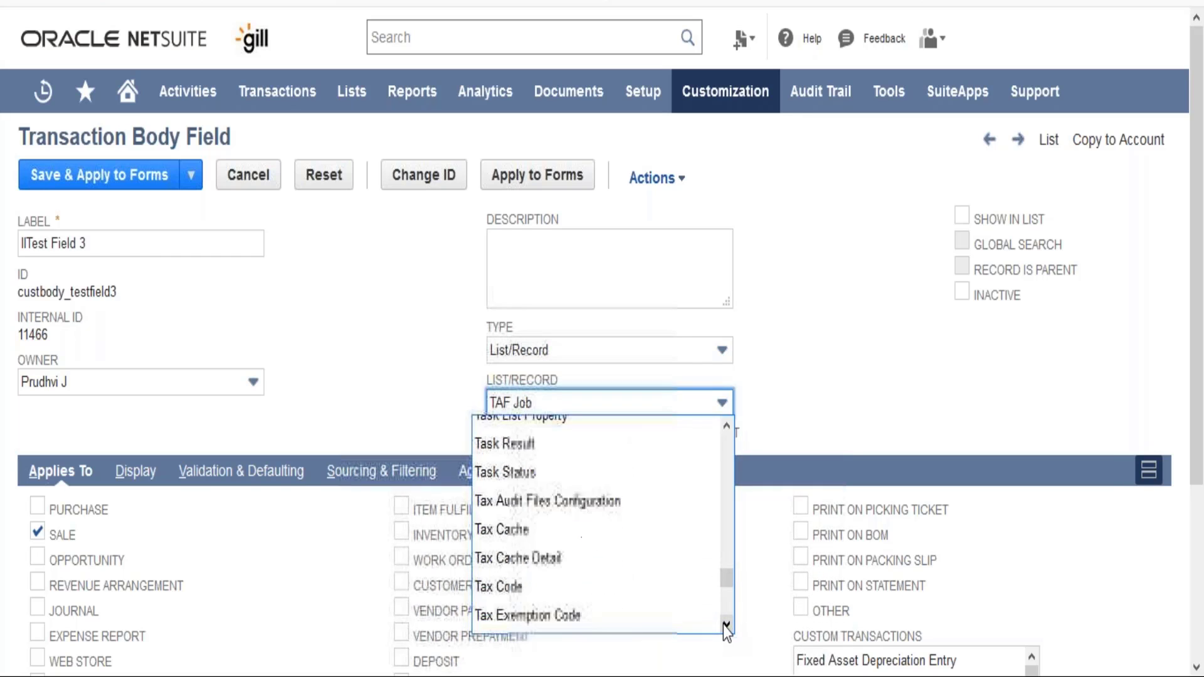
click(726, 625)
click(725, 626)
click(725, 625)
click(726, 626)
click(725, 625)
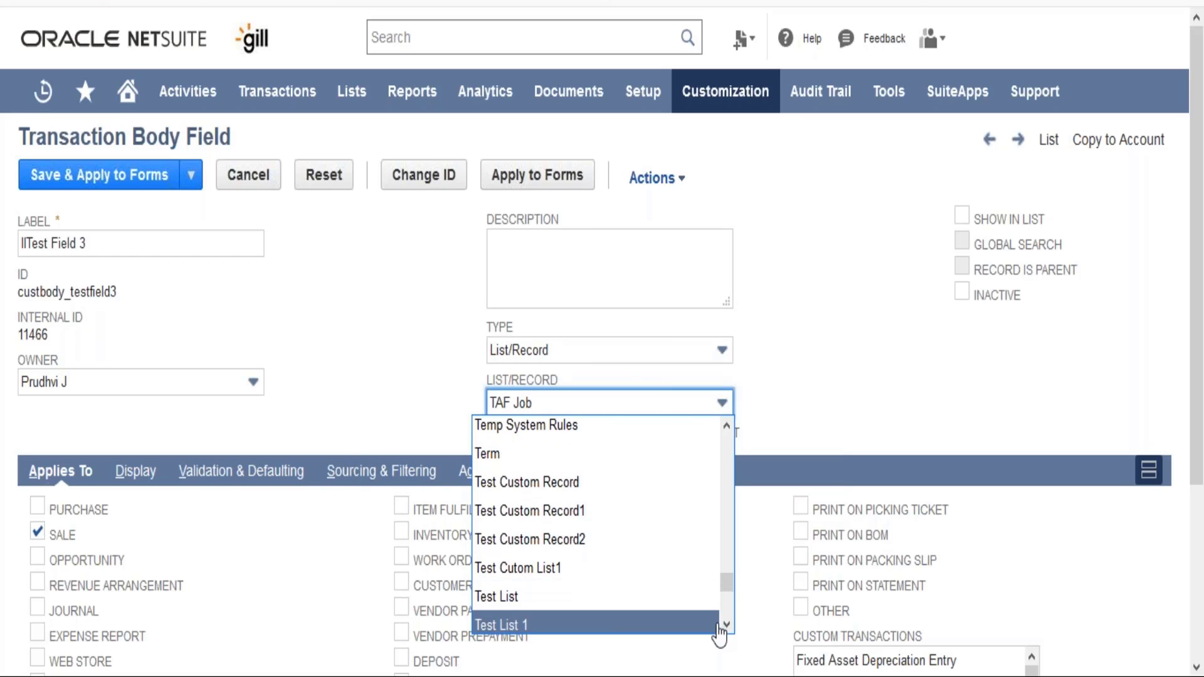
click(727, 625)
click(728, 625)
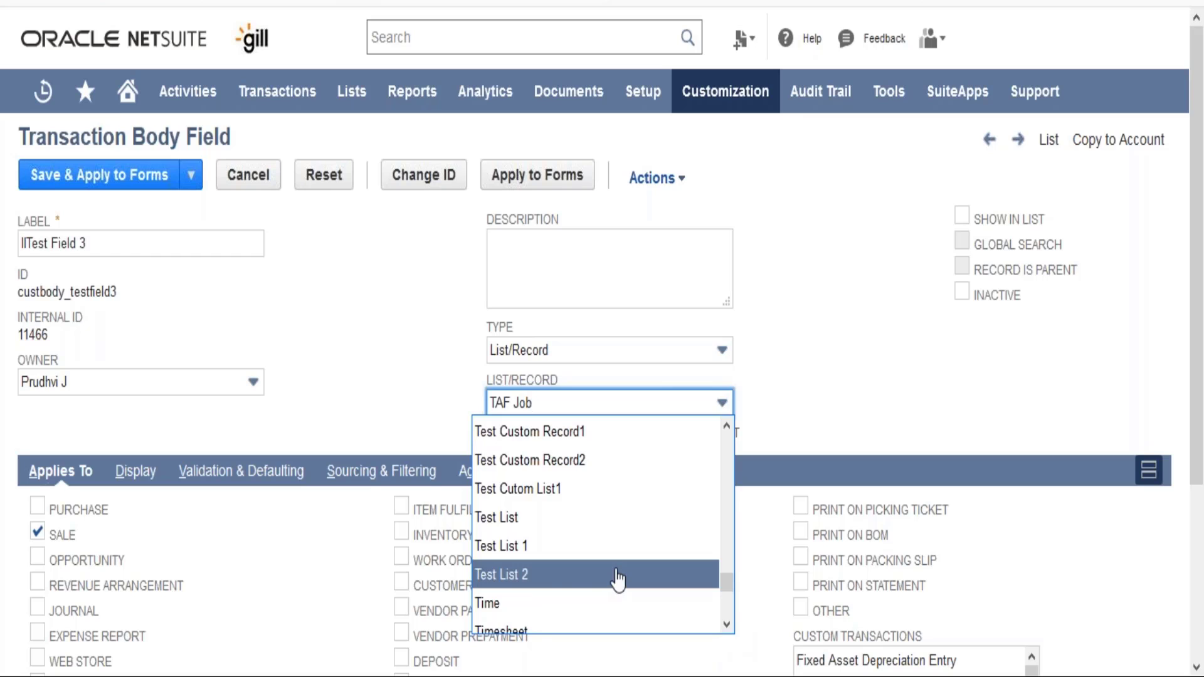
click(533, 575)
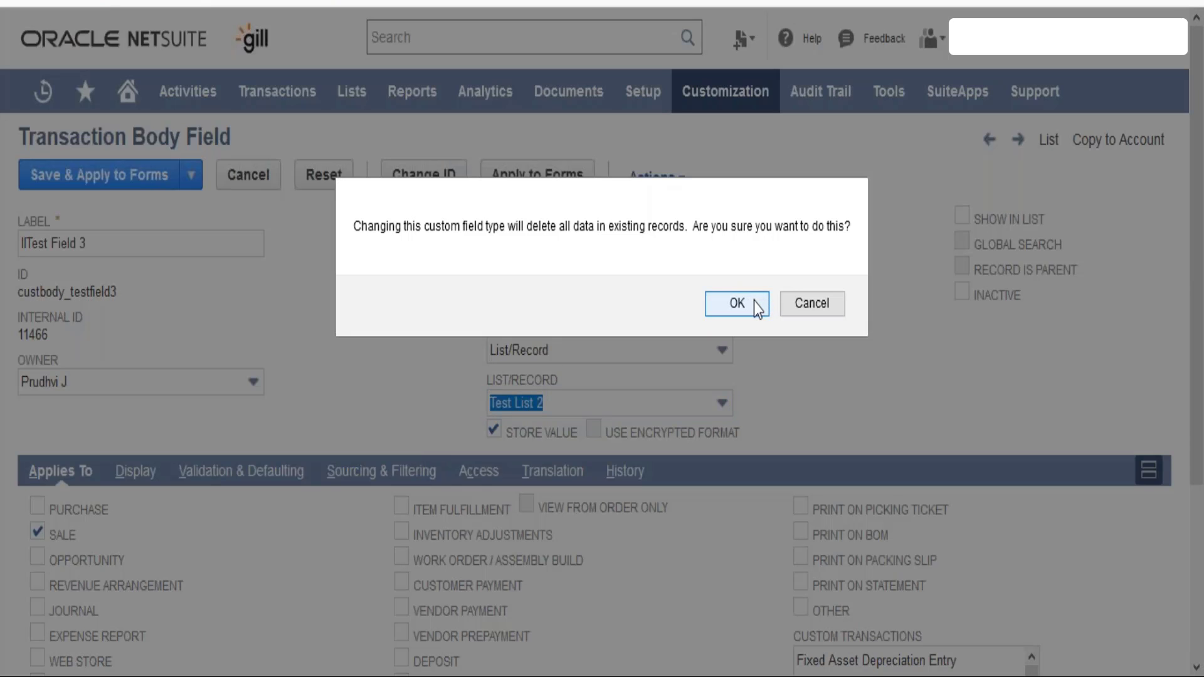
click(737, 303)
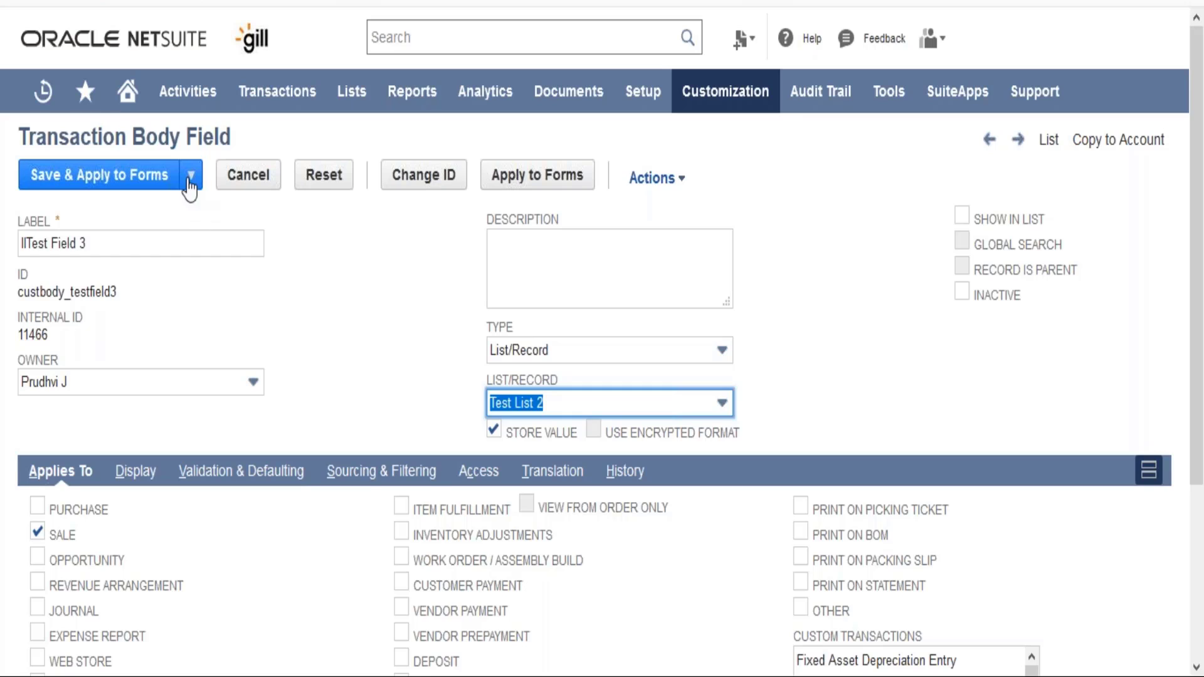
- Save the field definition
click(396, 401)
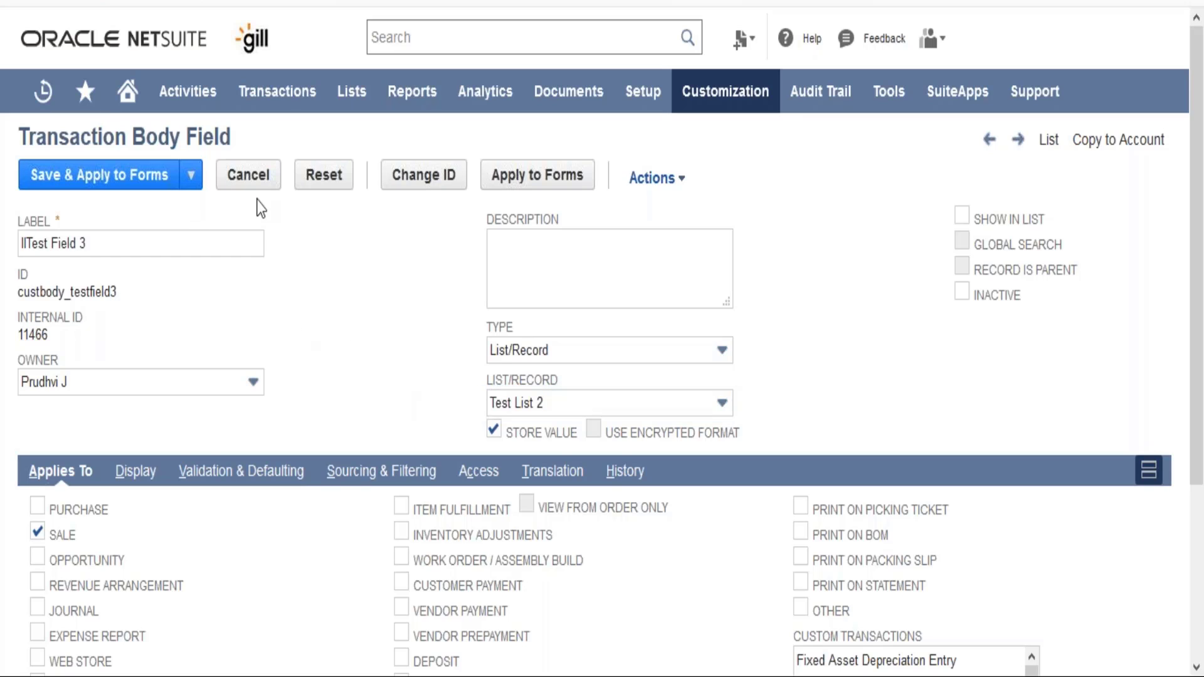
click(190, 175)
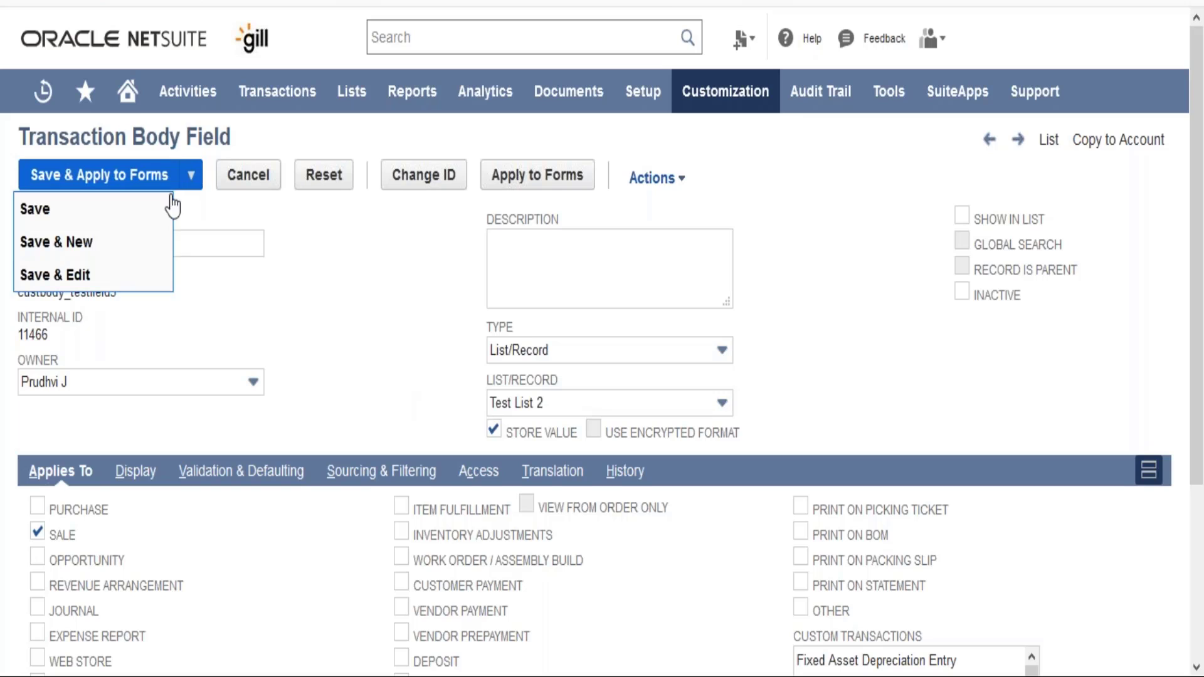
click(108, 220)
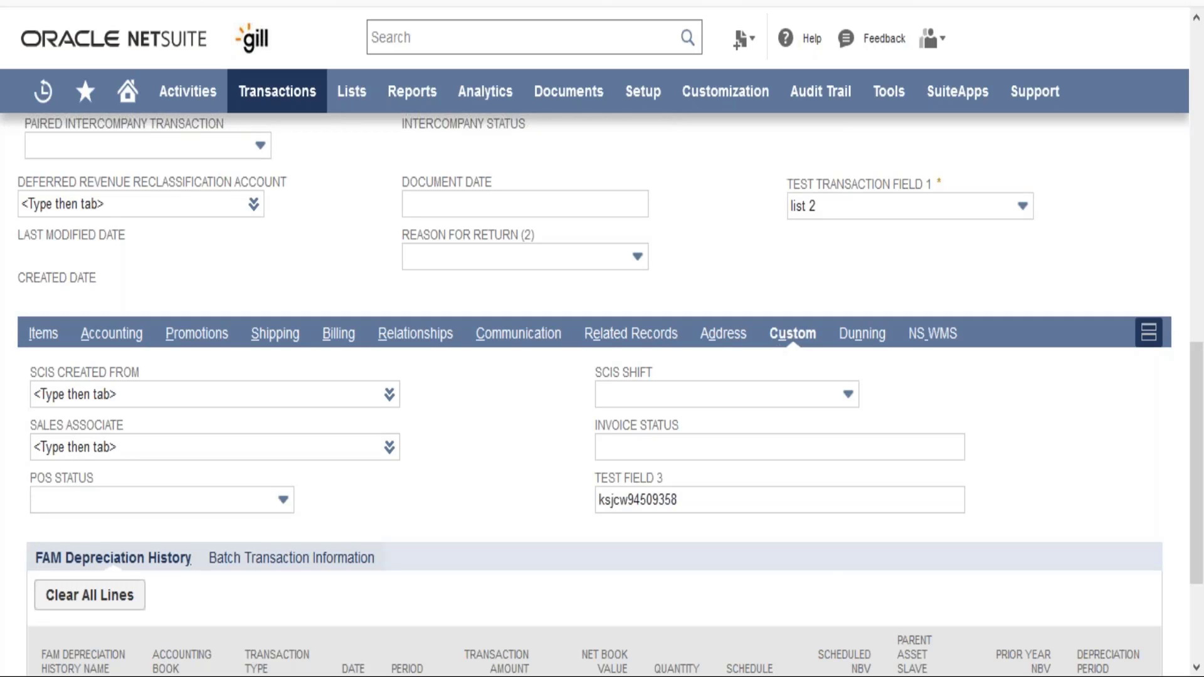
- Reload the sales order and check Test Field 3's list values on the Custom subtab
key(F5)
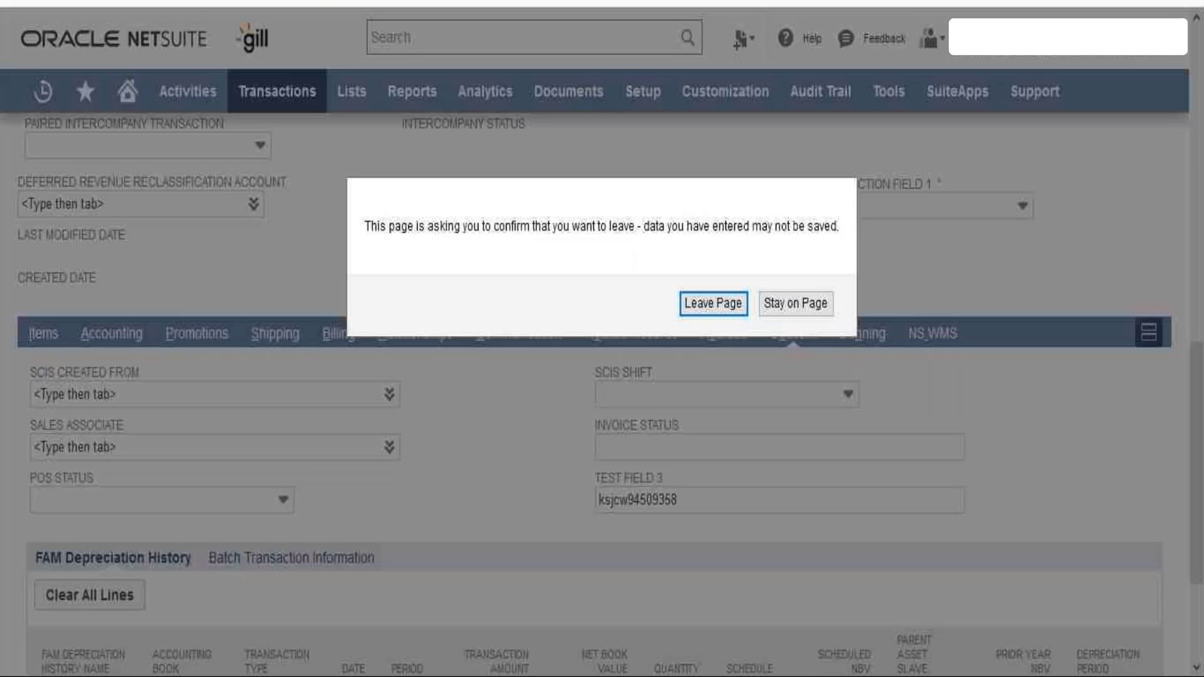
click(723, 307)
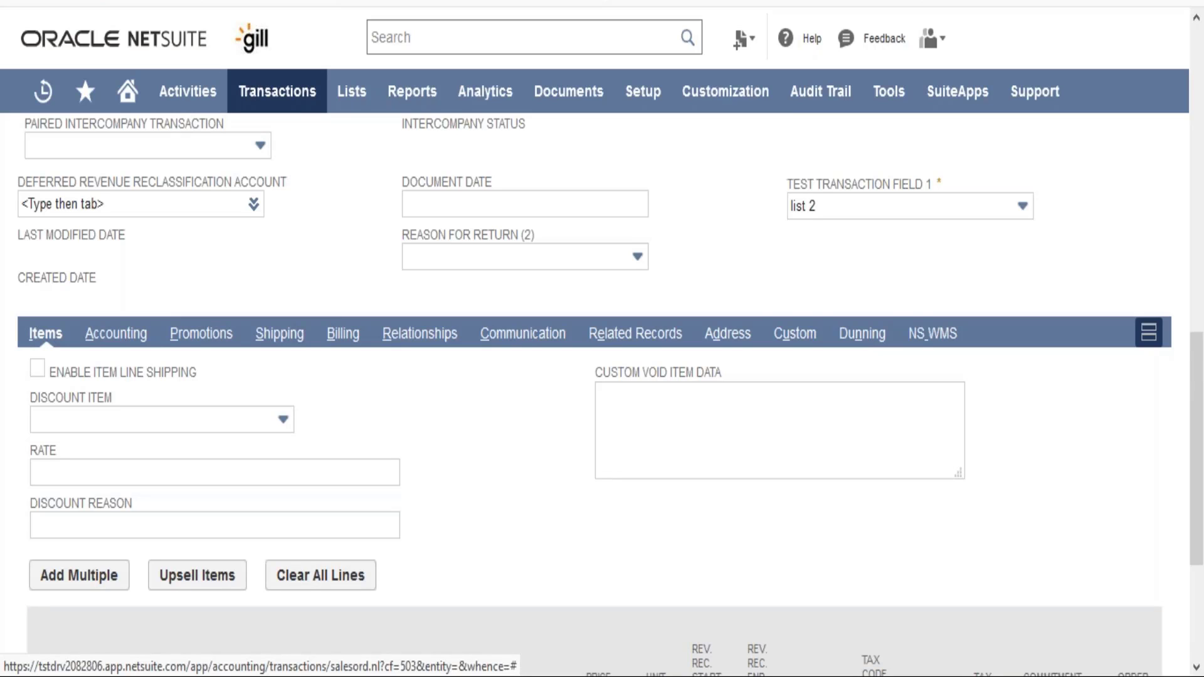
click(794, 333)
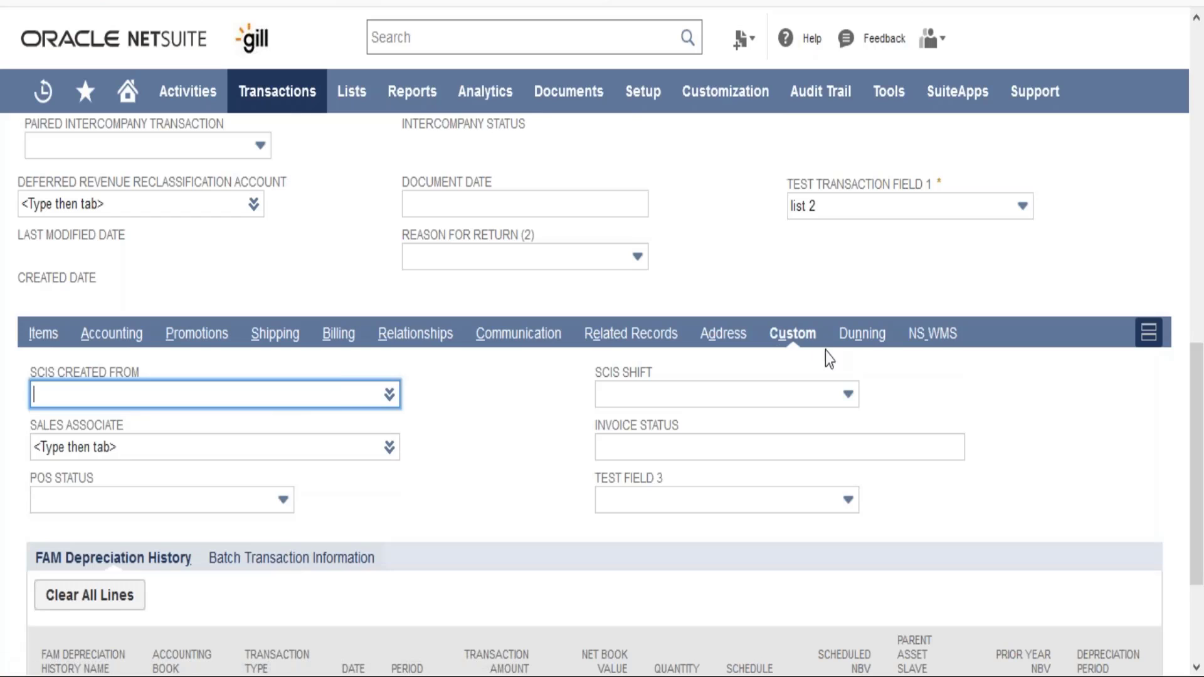
click(687, 507)
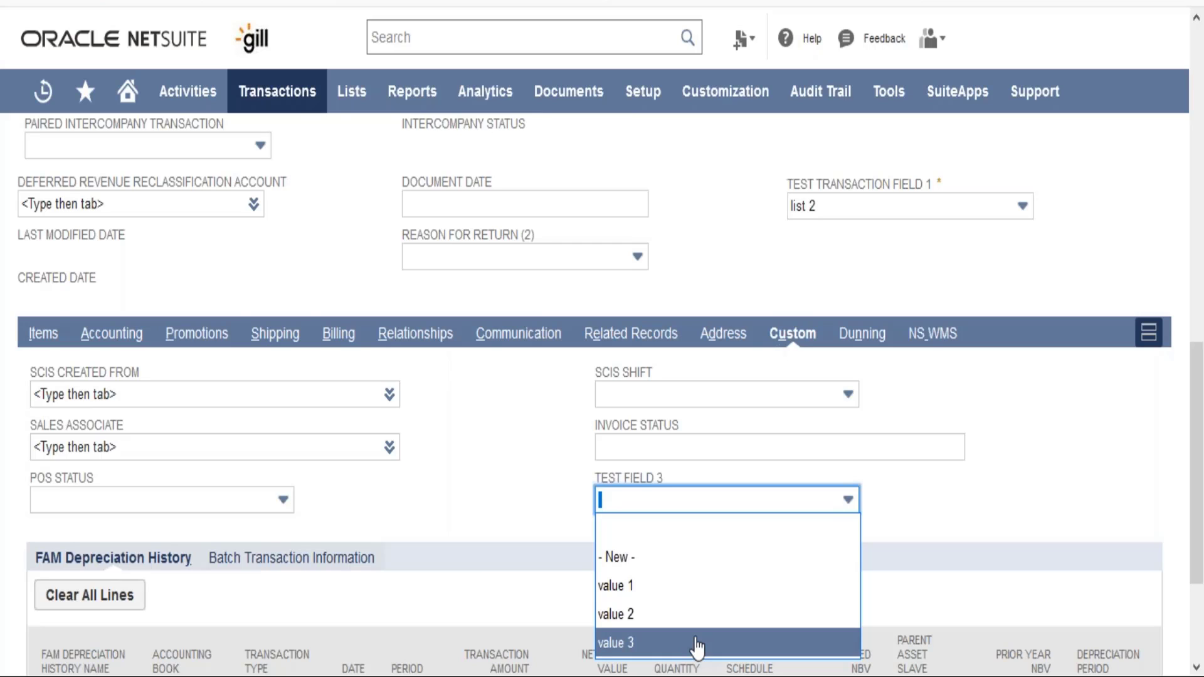
click(432, 489)
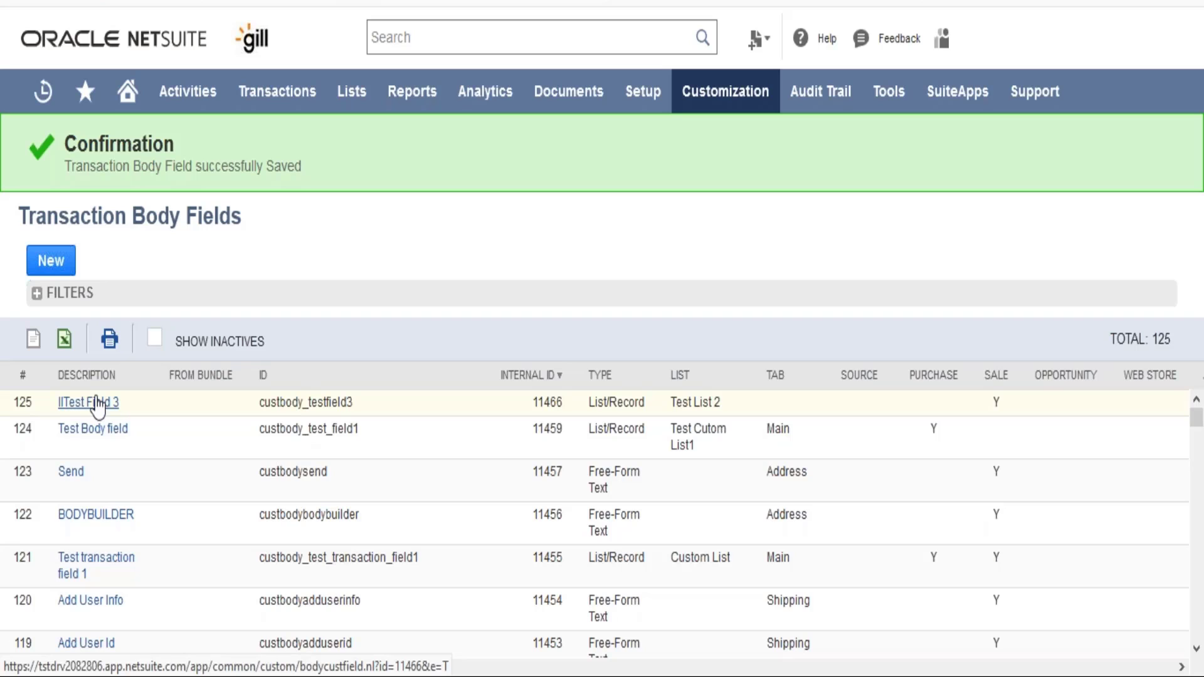
- Open Test Field 3's definition and correct its label to "Test Field 3"
click(97, 402)
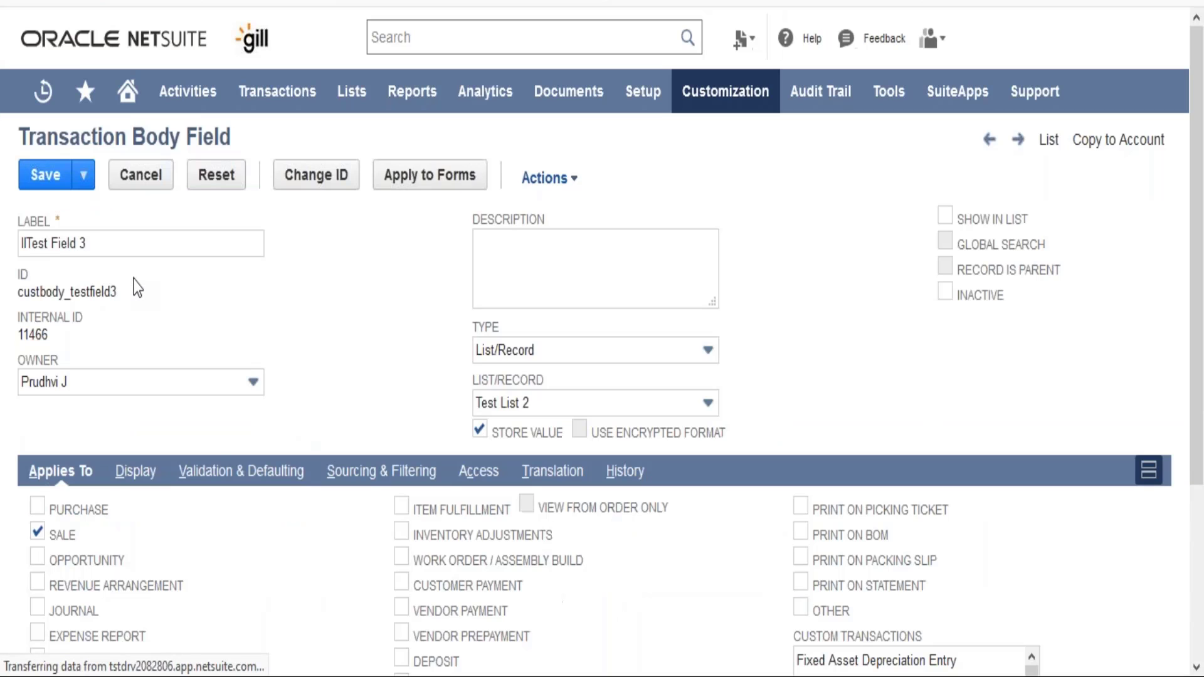
click(28, 246)
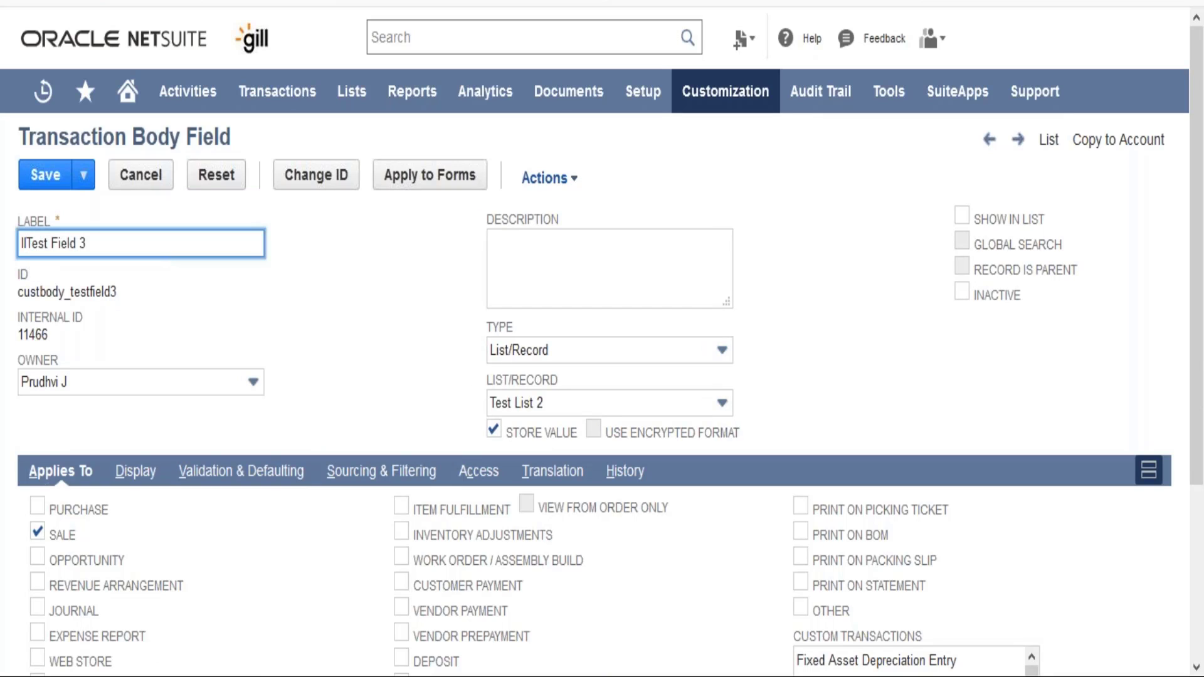
key(BackSpace)
key(BackSpace)
click(455, 299)
- Set the field's display subtab to Main
click(129, 475)
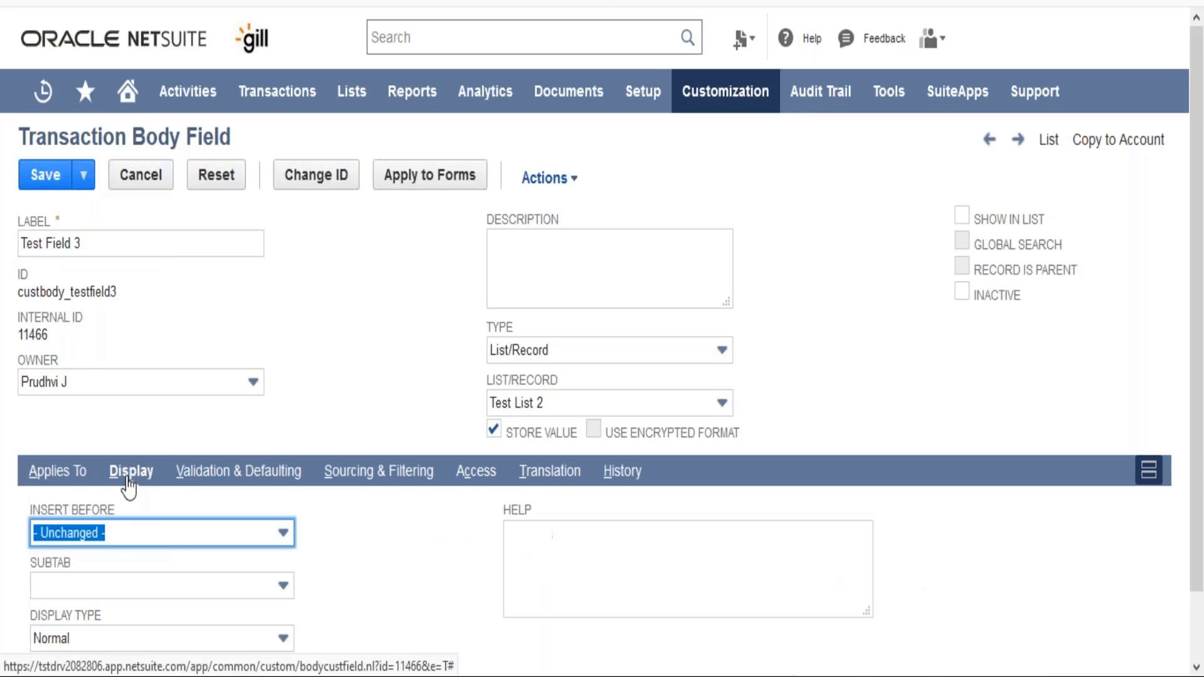
click(337, 390)
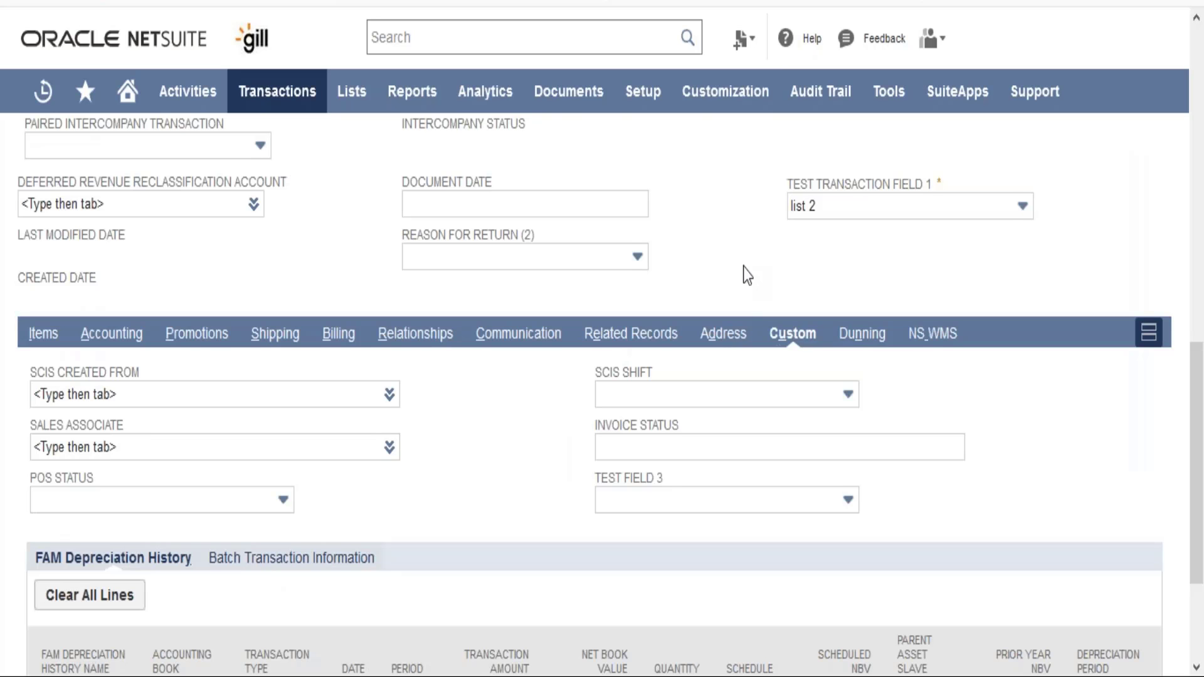
scroll(743, 267, up, 8)
scroll(667, 271, up, 5)
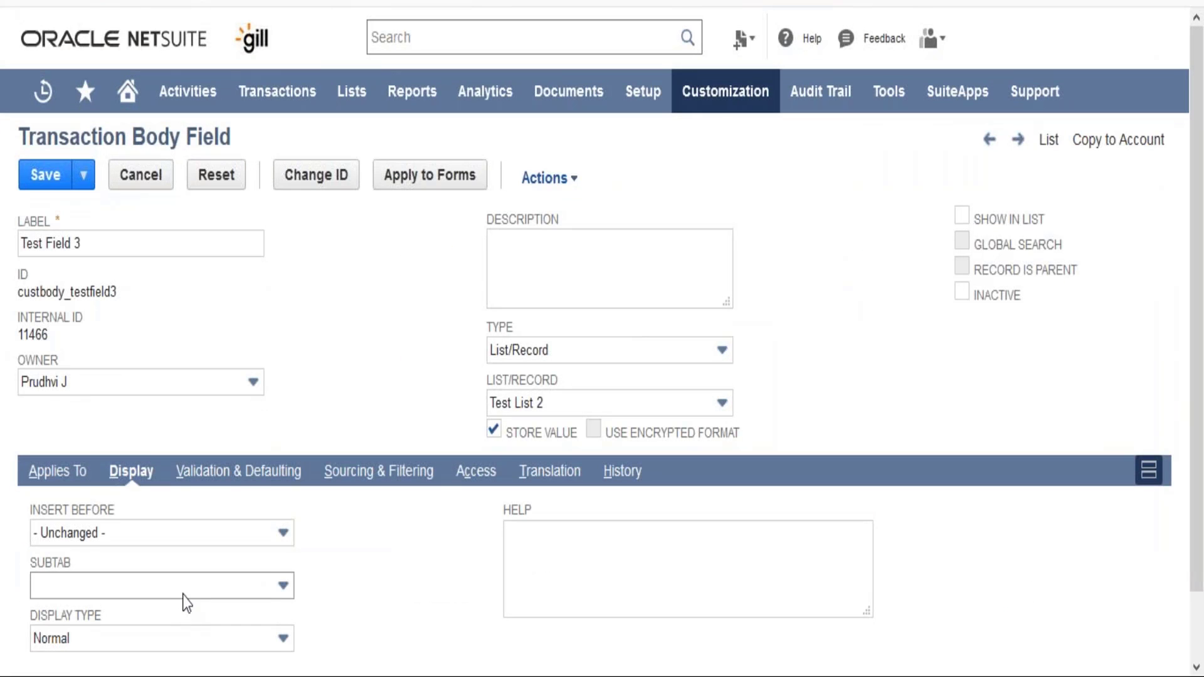
click(184, 593)
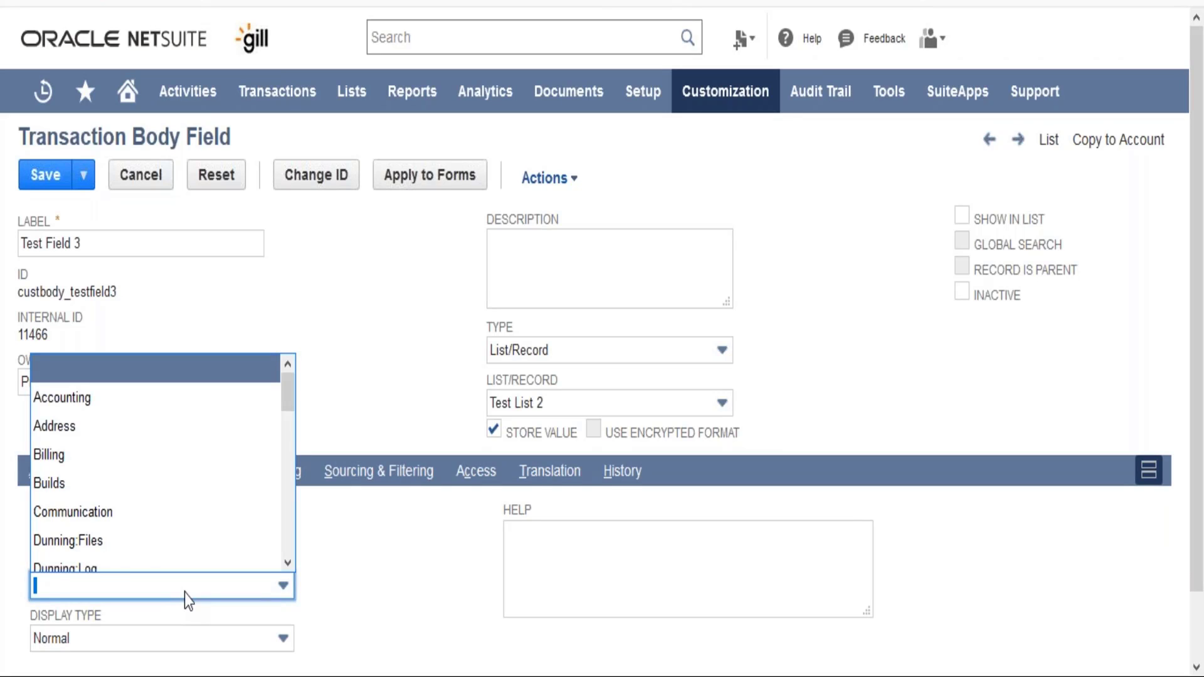
text(Main)
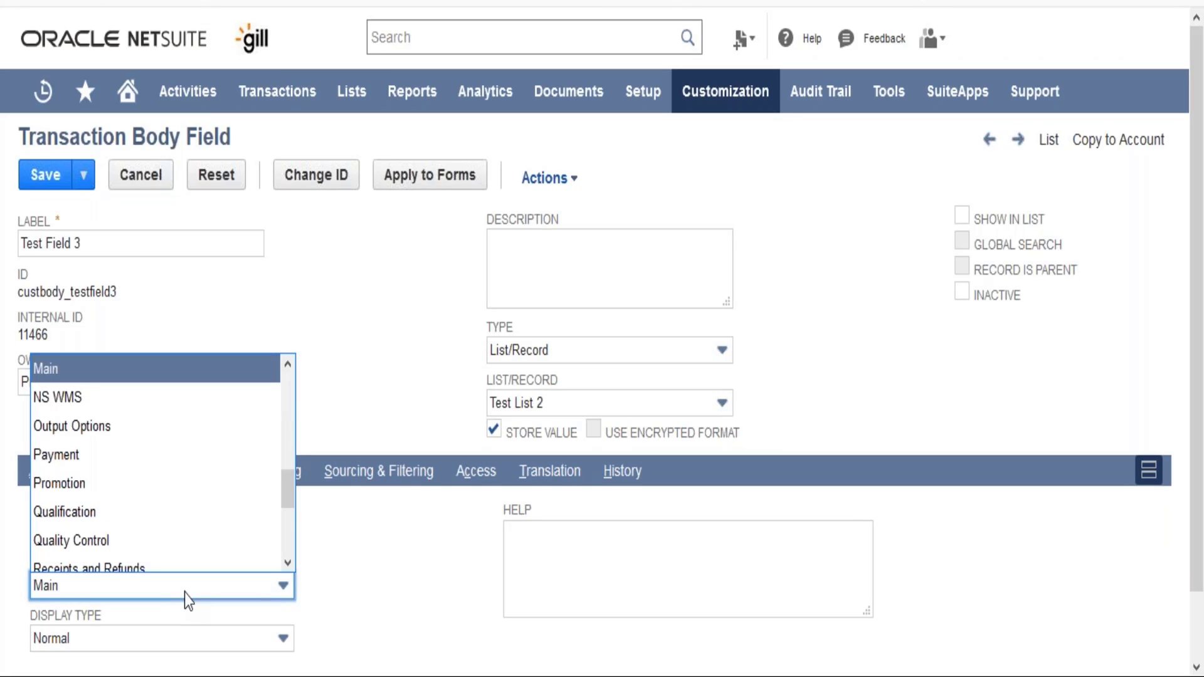
click(201, 384)
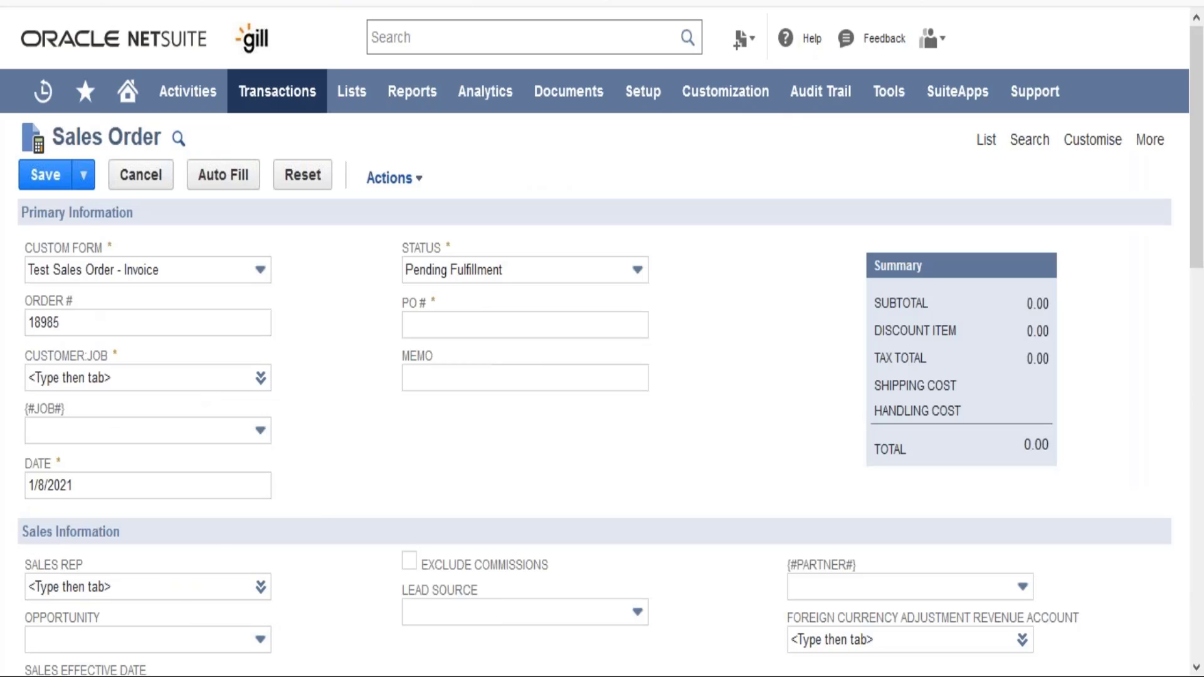
- Try the Accounting and Items subtabs before returning the field to the Main subtab
scroll(317, 511, down, 7)
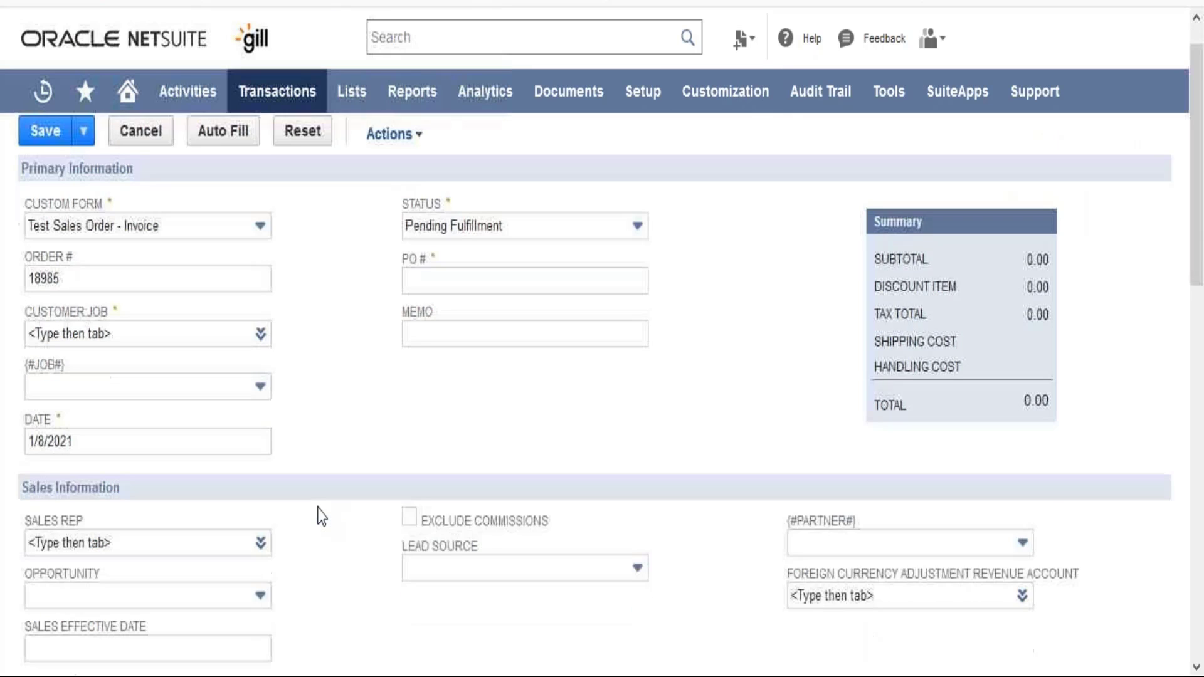
scroll(320, 515, down, 6)
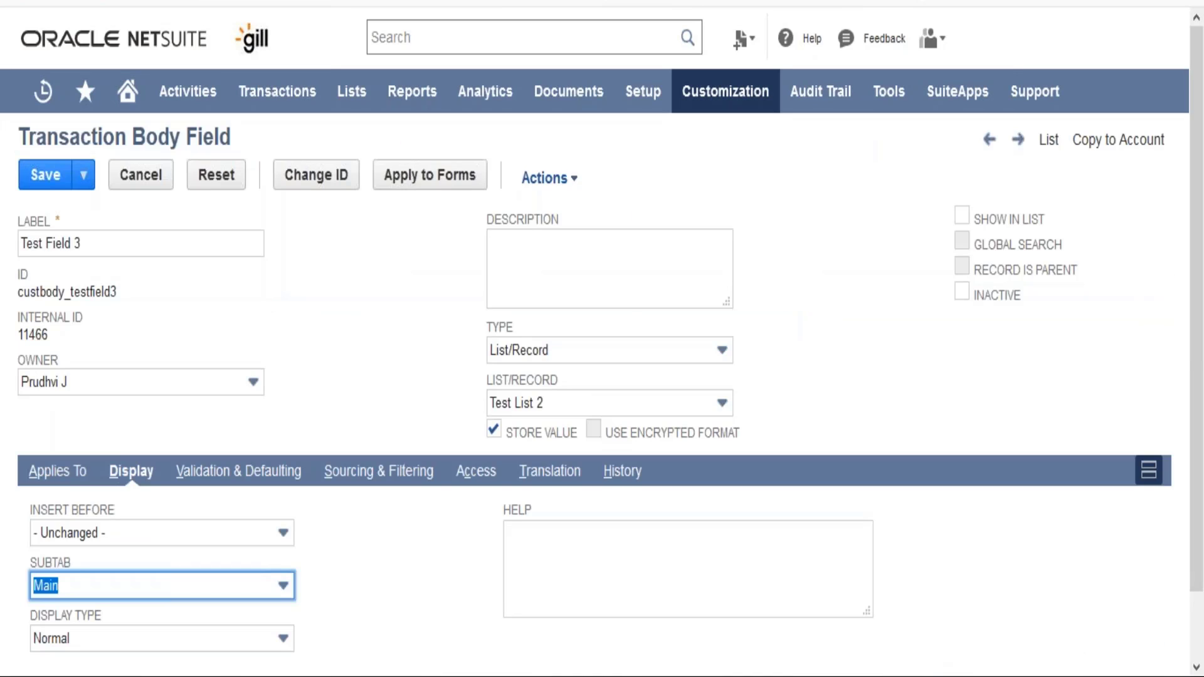
click(190, 586)
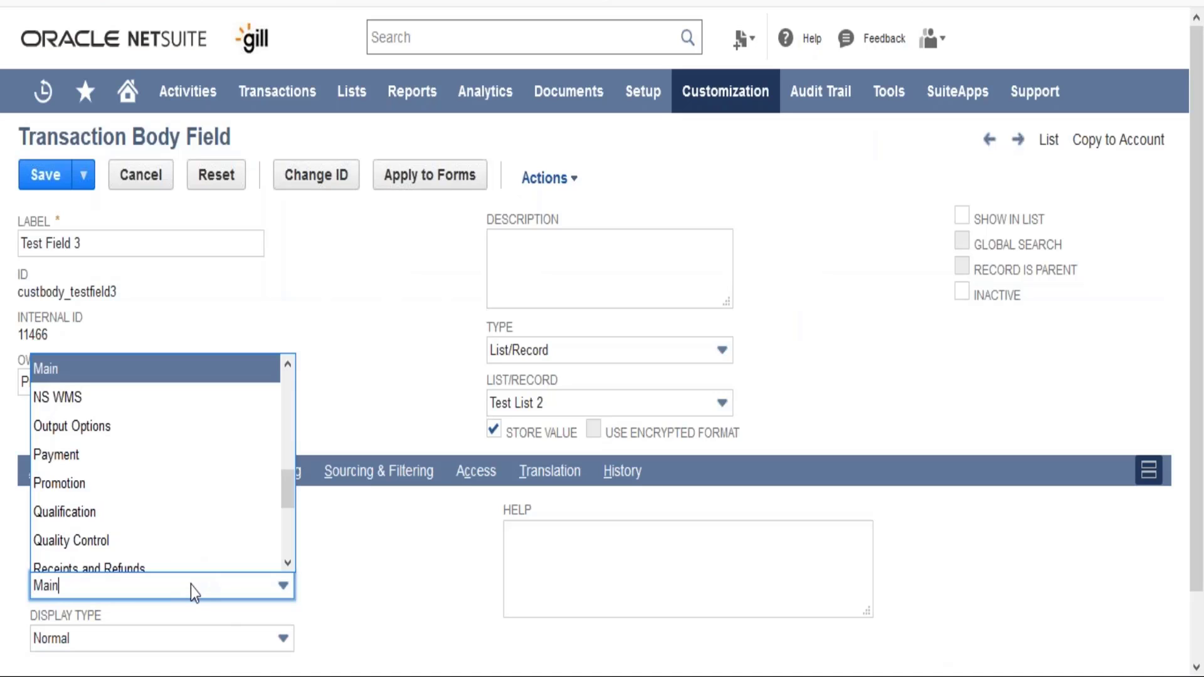
text(a)
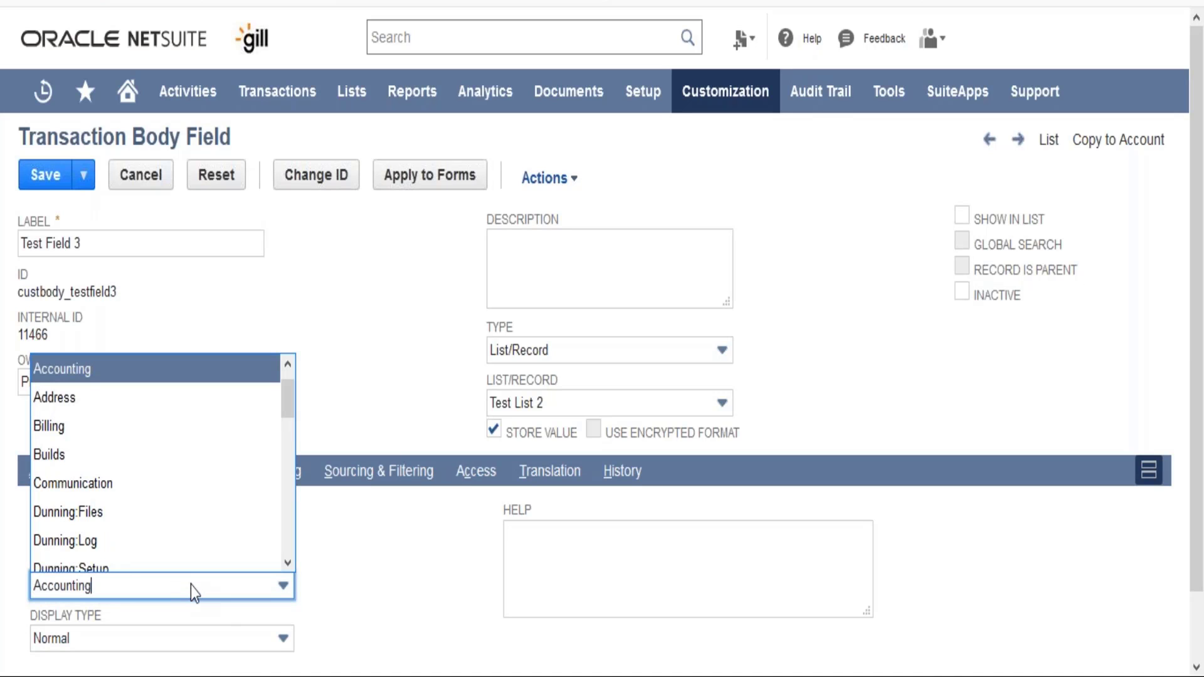
key(BackSpace)
key(BackSpace)
key(BackSpace)
key(BackSpace)
key(BackSpace)
key(BackSpace)
key(BackSpace)
key(BackSpace)
key(BackSpace)
key(BackSpace)
text(Items)
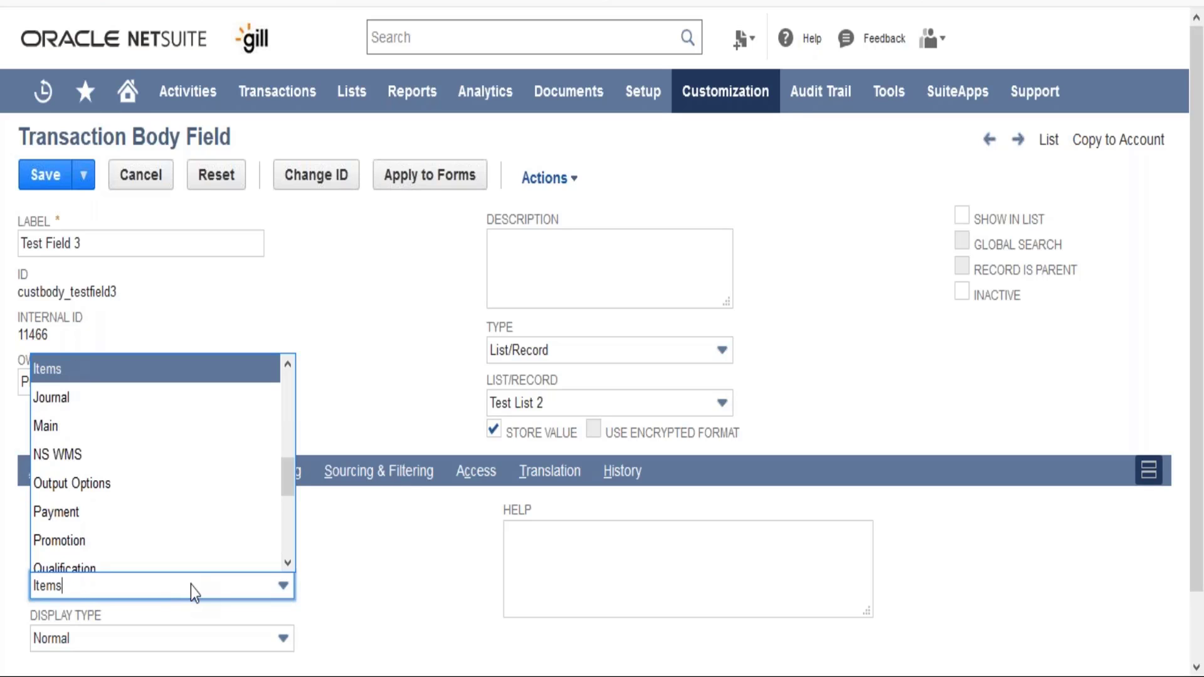
key(BackSpace)
key(BackSpace)
key(BackSpace)
key(BackSpace)
key(BackSpace)
text(Main)
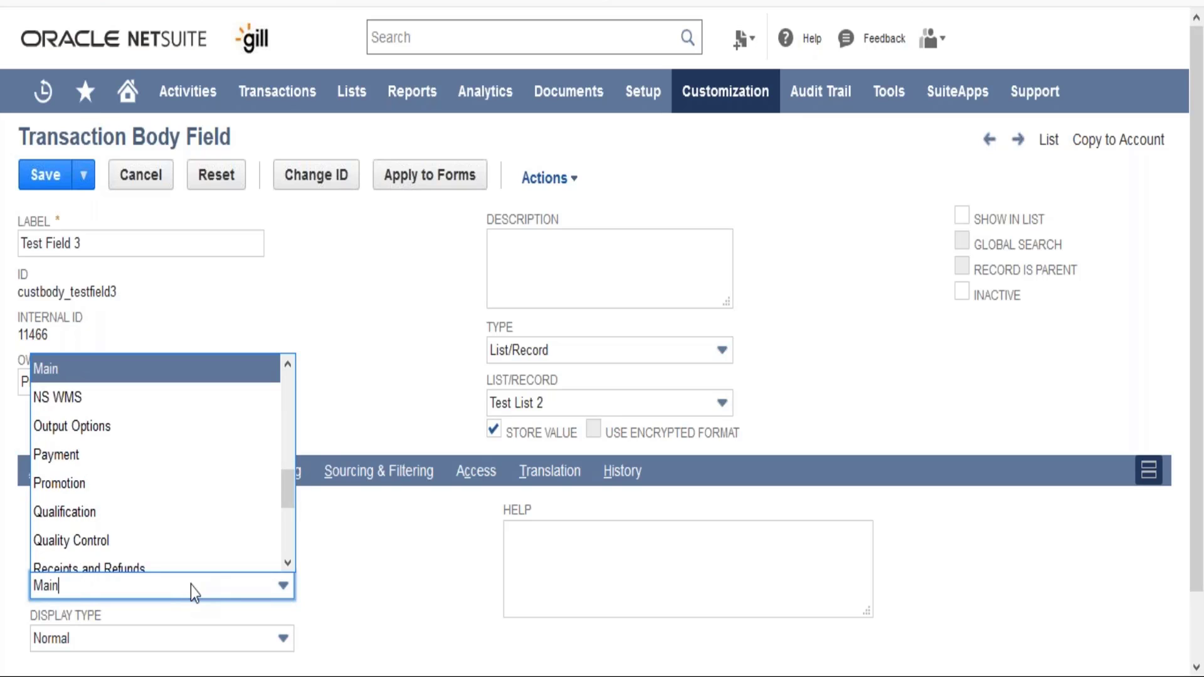
key(Tab)
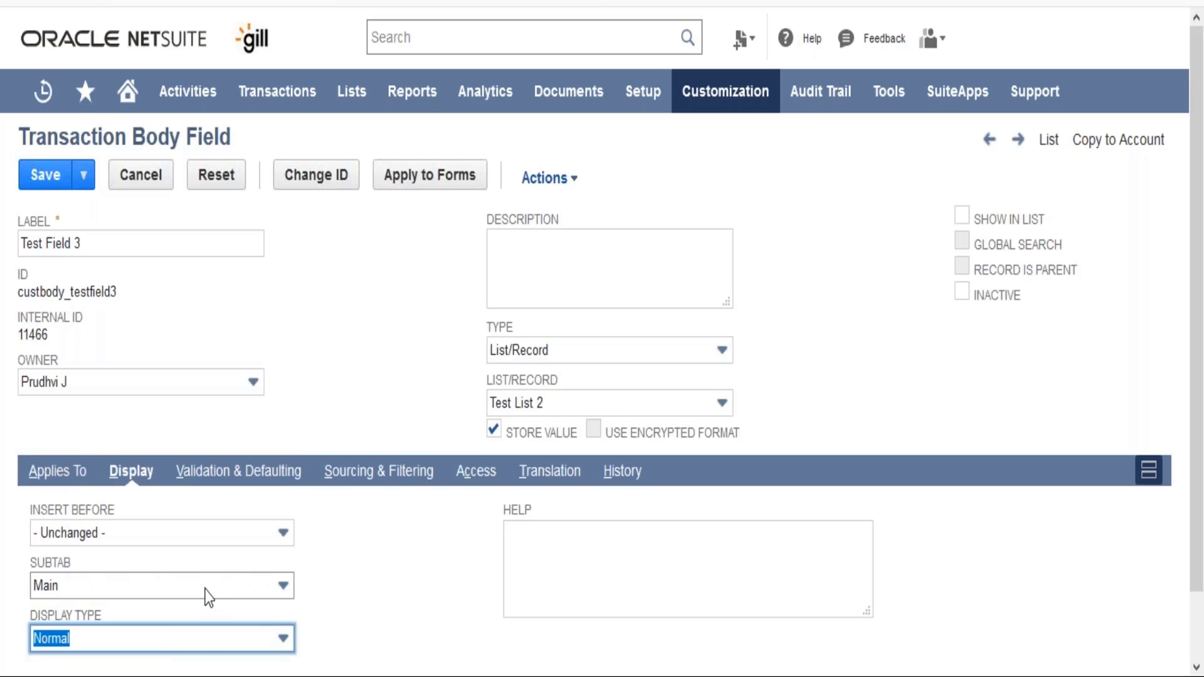
- Review the field's display type options without changing them and save the field definition
click(202, 637)
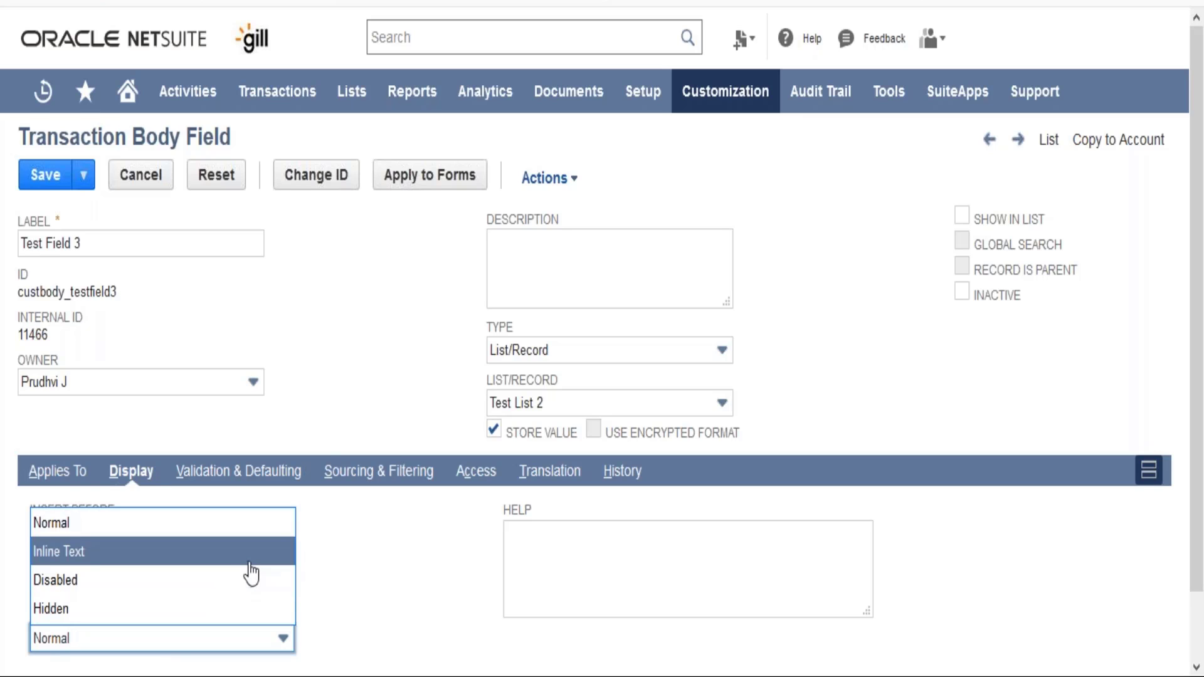
click(596, 435)
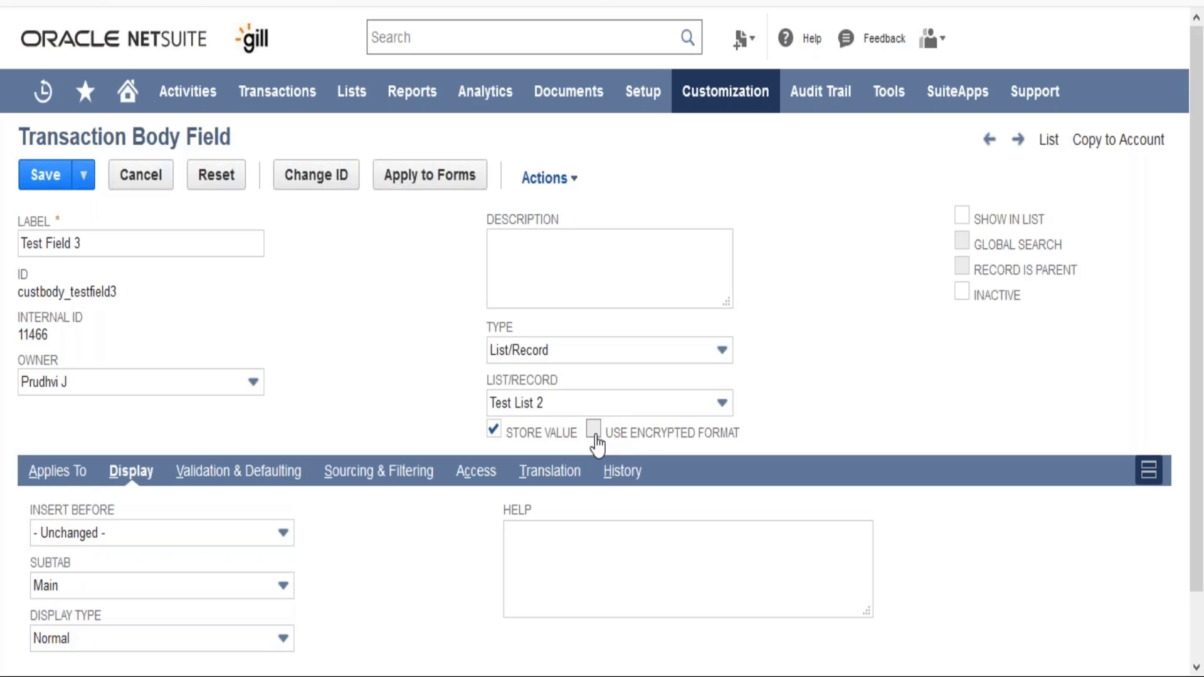
click(145, 651)
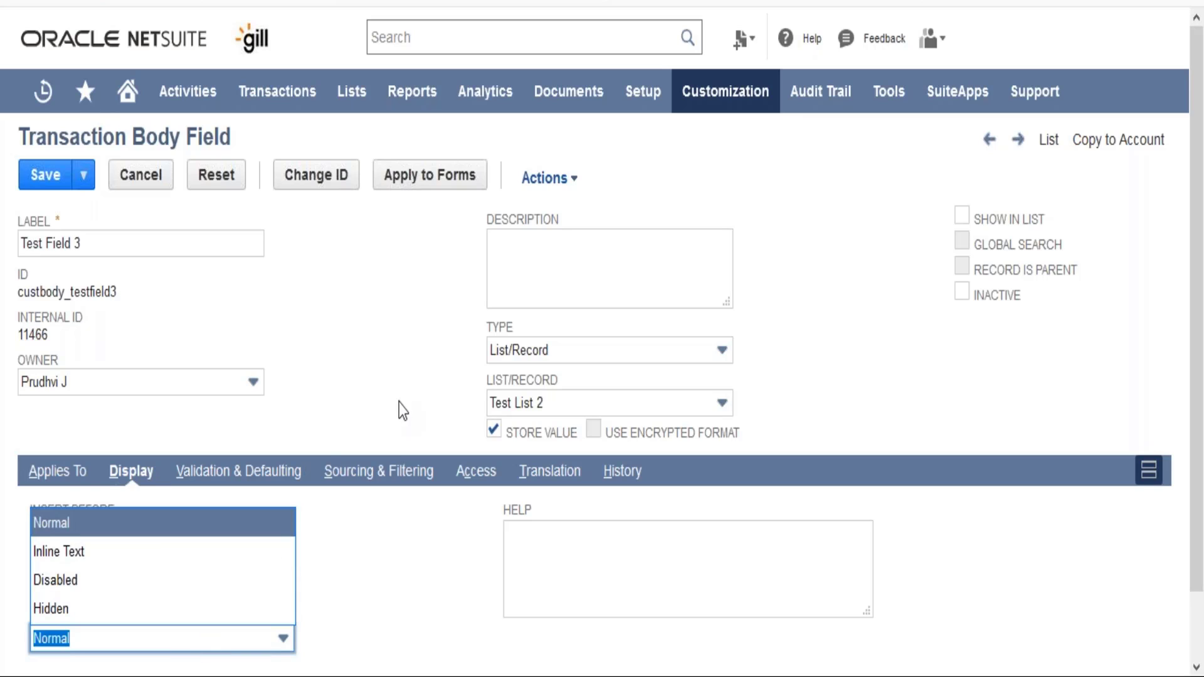
click(349, 387)
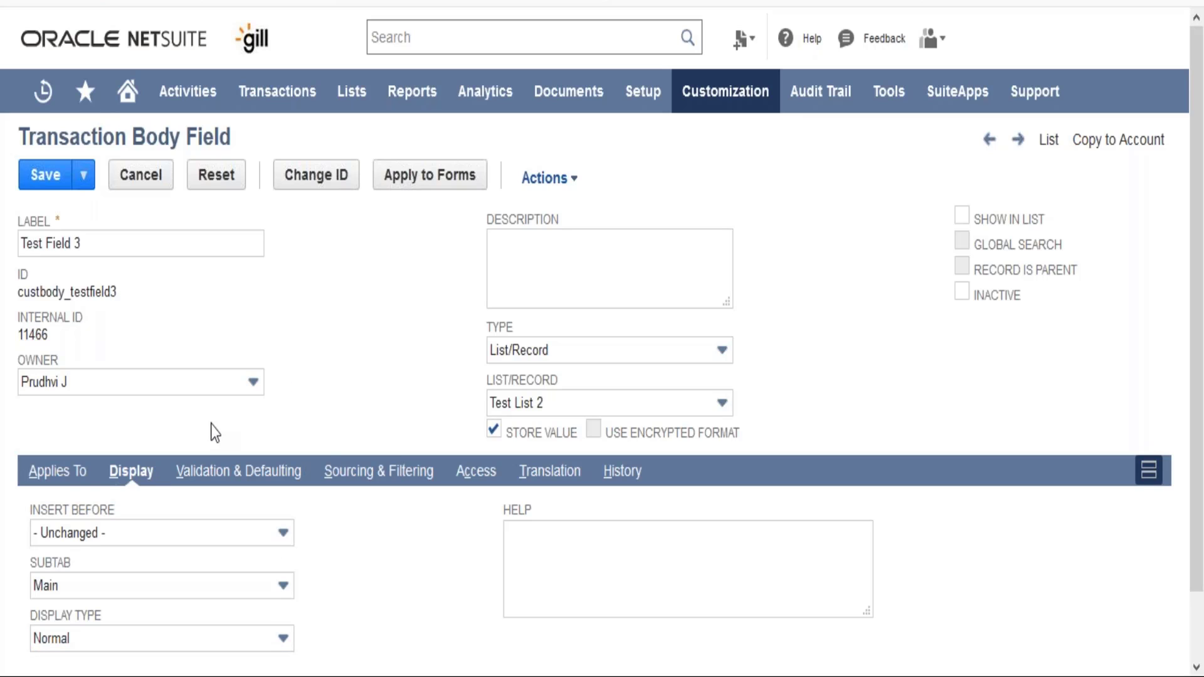
click(46, 179)
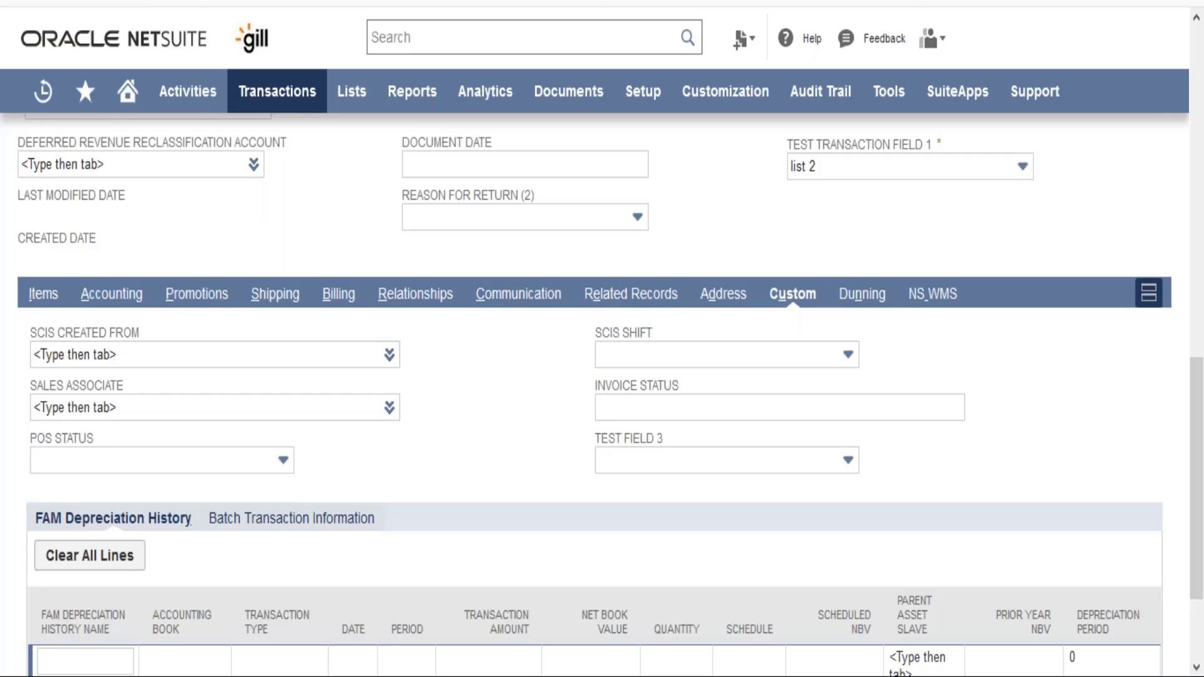
- Reload the sales order, leaving the page, and open Test Field 3's value list in the main section
key(F5)
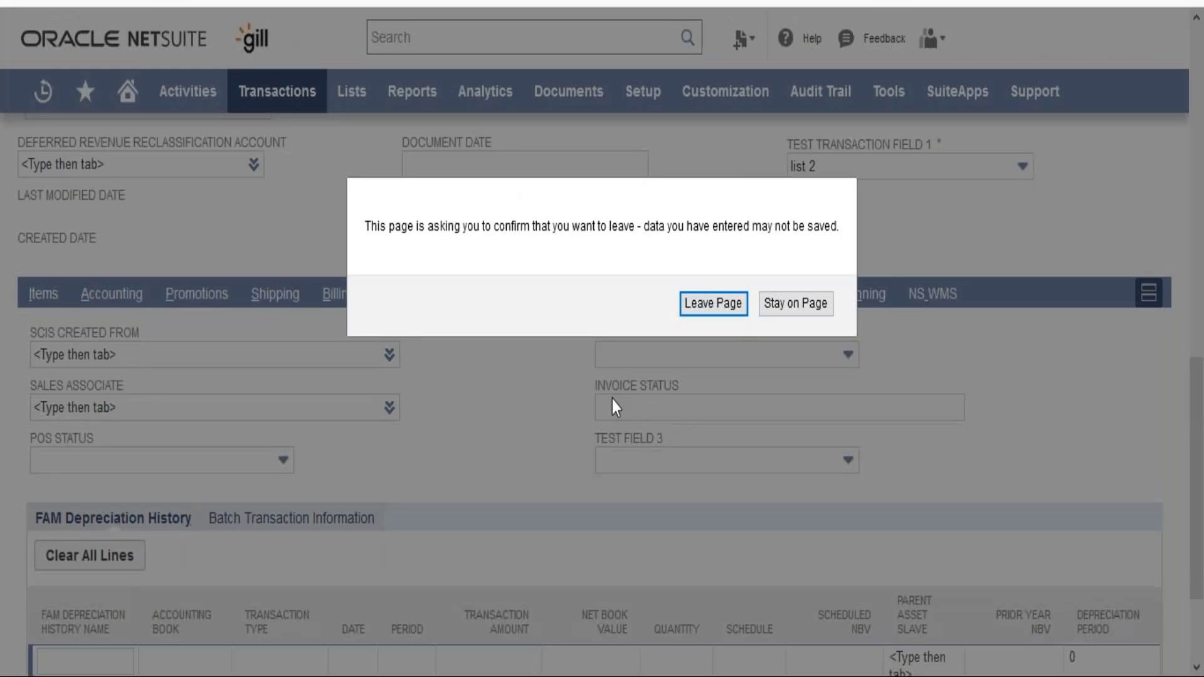
click(739, 314)
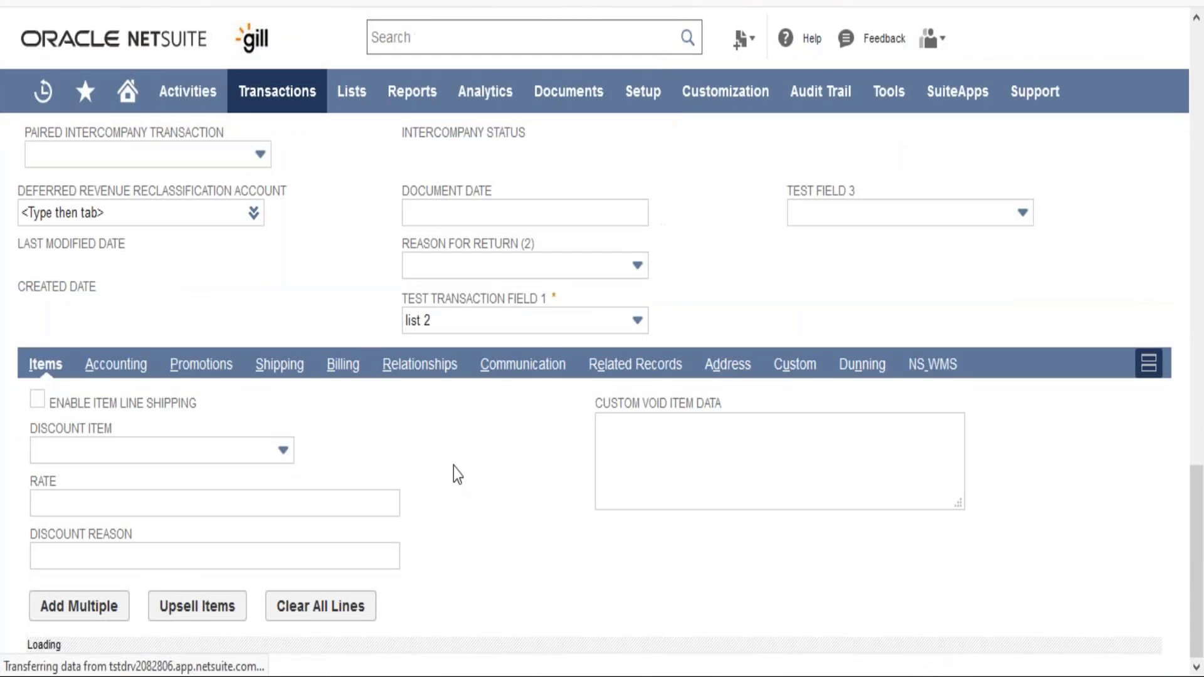
scroll(463, 480, down, 1)
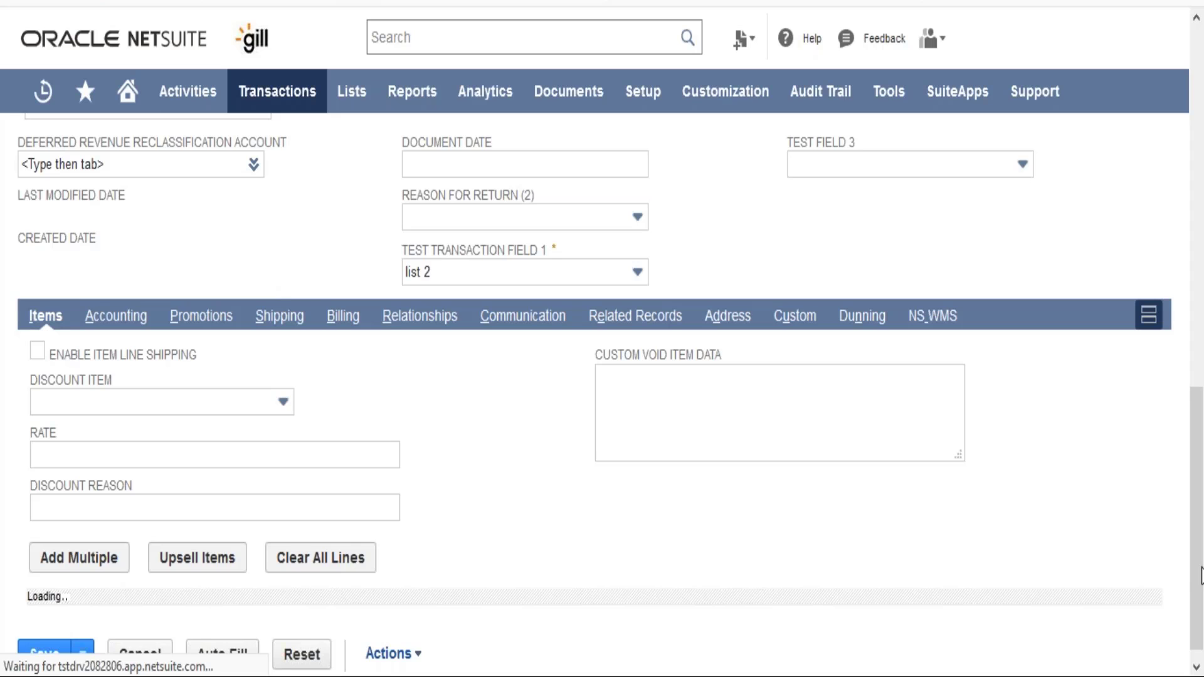
scroll(938, 572, up, 5)
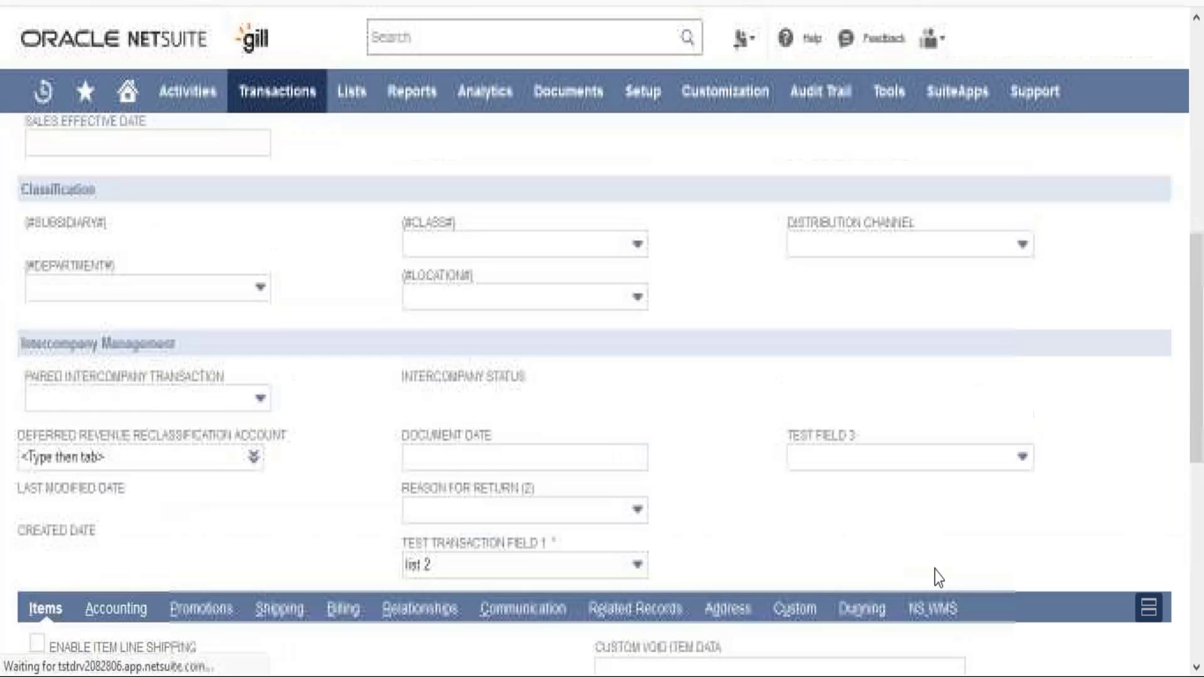
click(913, 468)
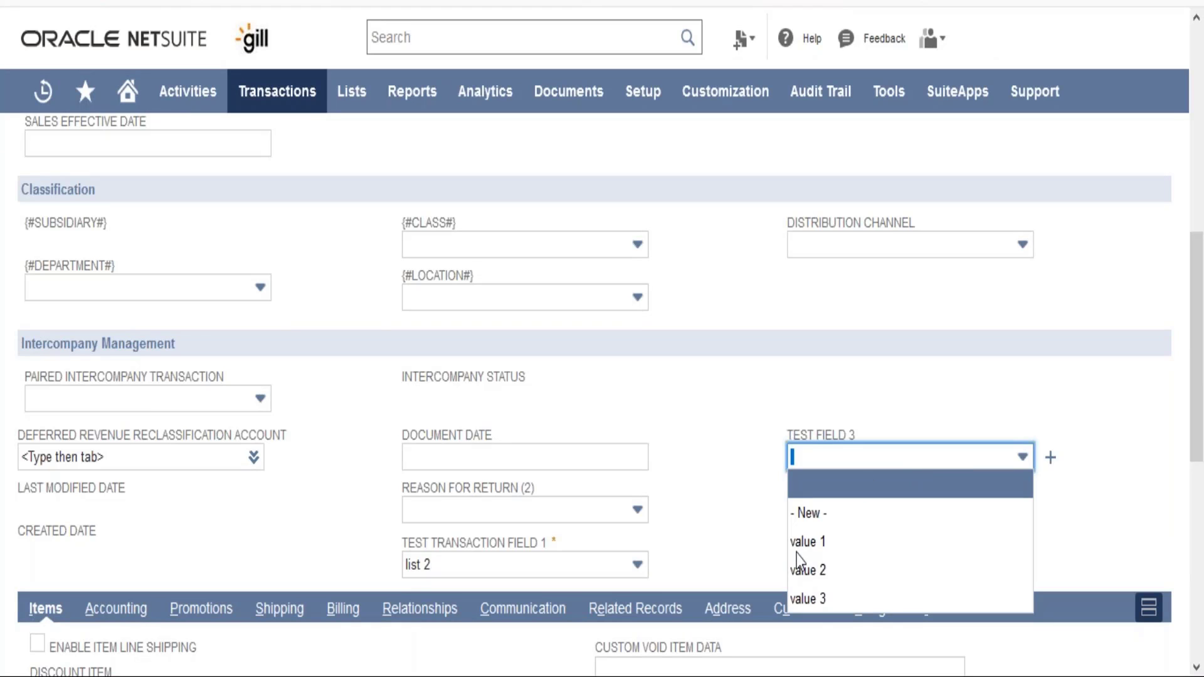
click(753, 510)
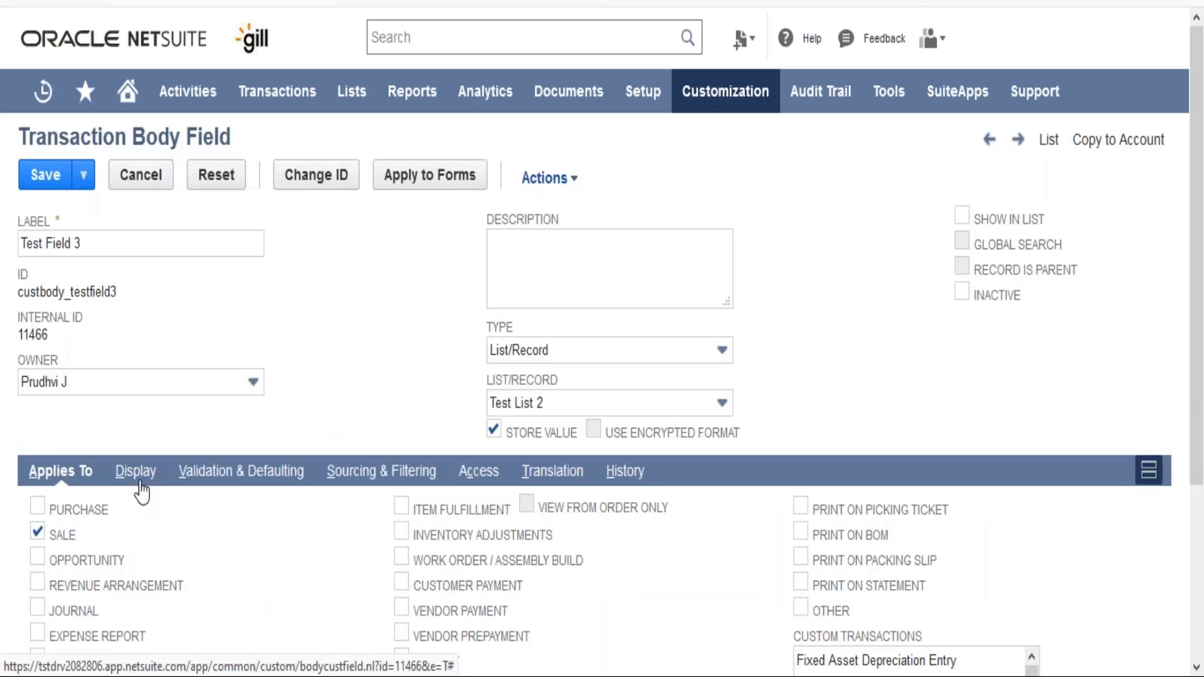
- Examine the field's help text setting and open Test Field 3's field help on the sales order
click(140, 484)
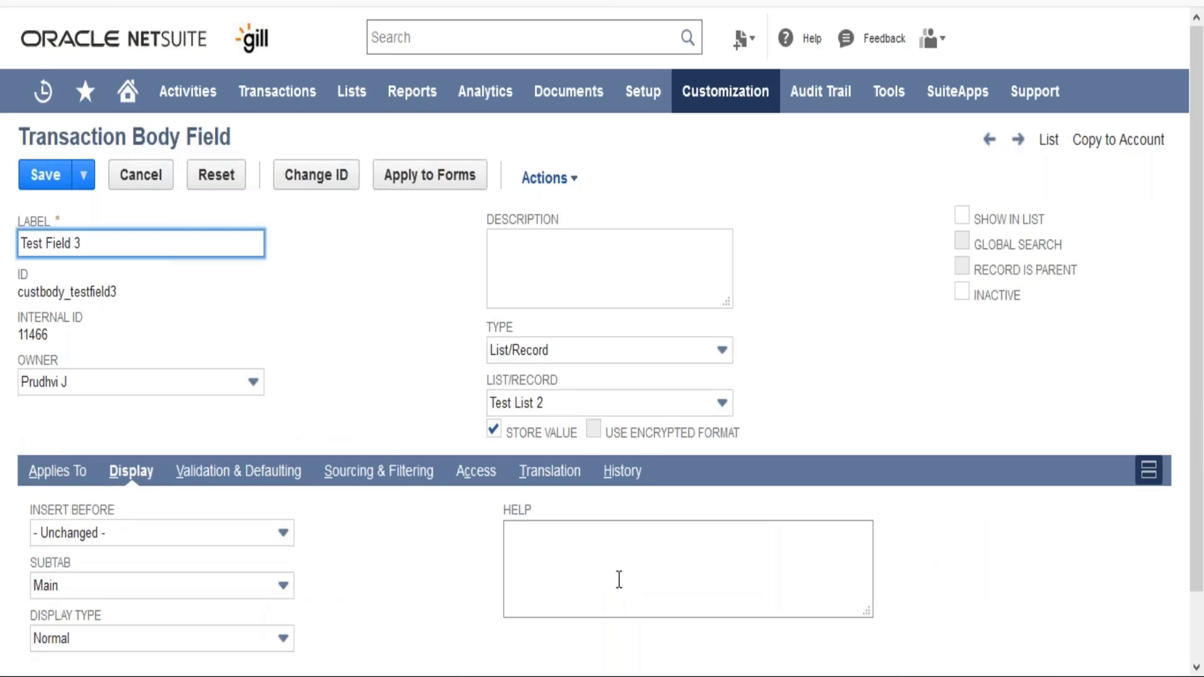
click(619, 580)
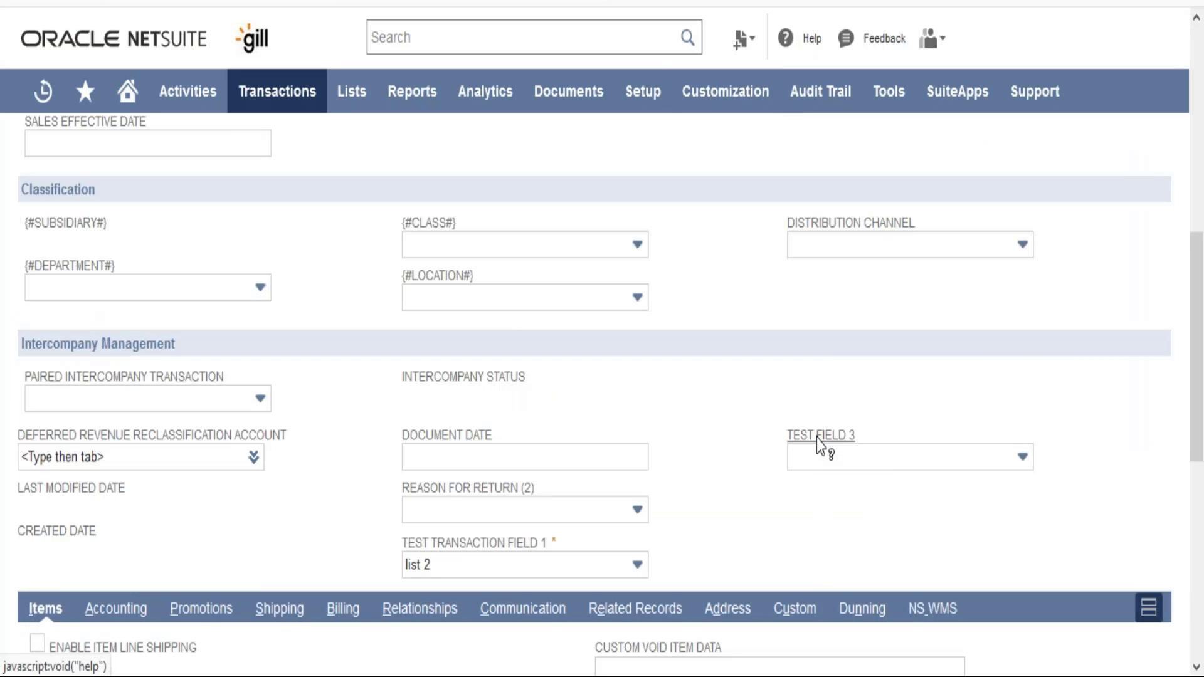
click(816, 438)
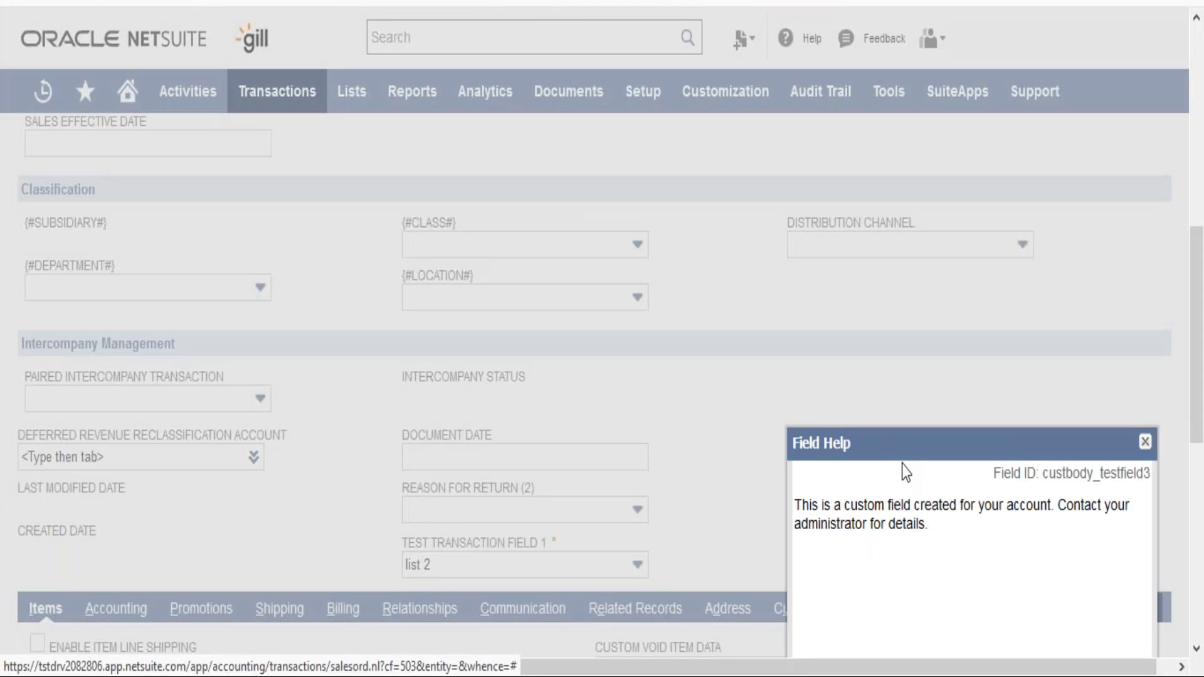
drag(902, 450, 730, 328)
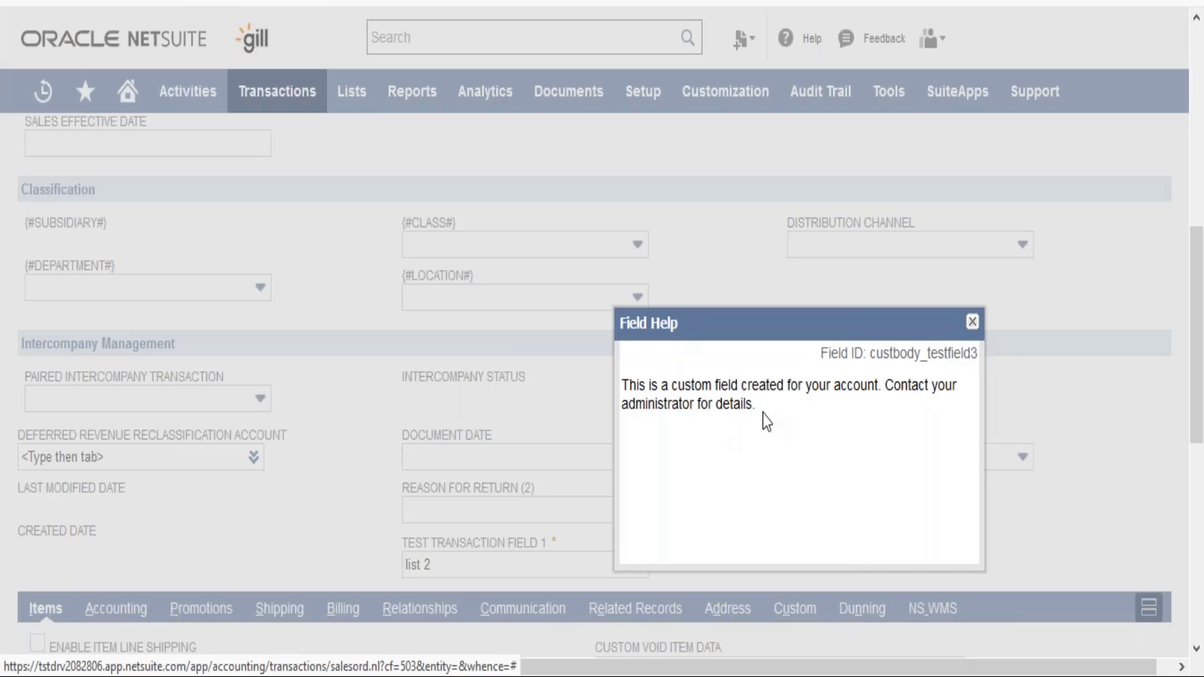
click(971, 322)
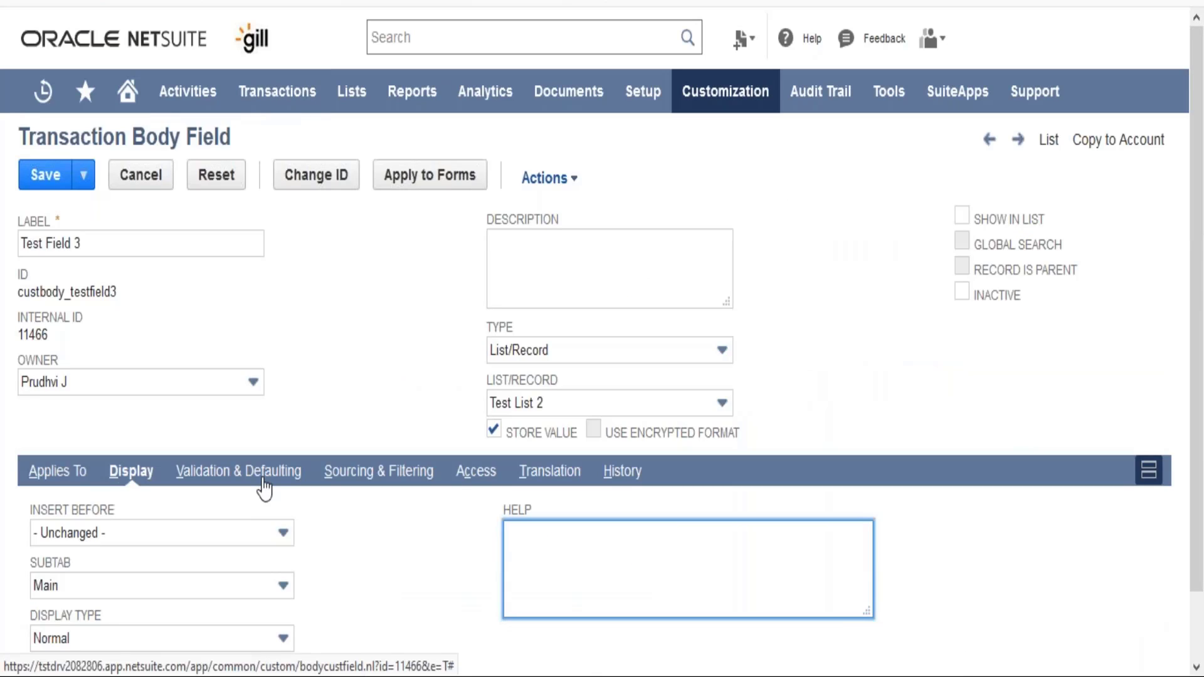
- Set the field's default selection to value 2 in its validation and defaulting settings
click(270, 474)
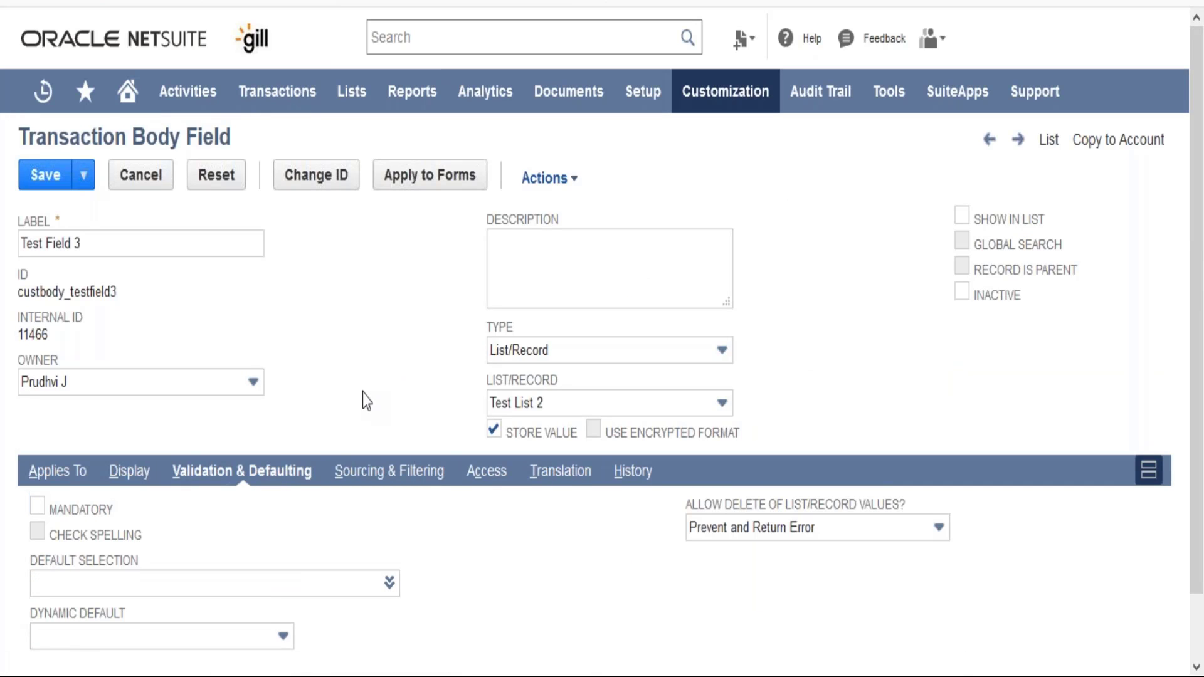
scroll(362, 394, down, 1)
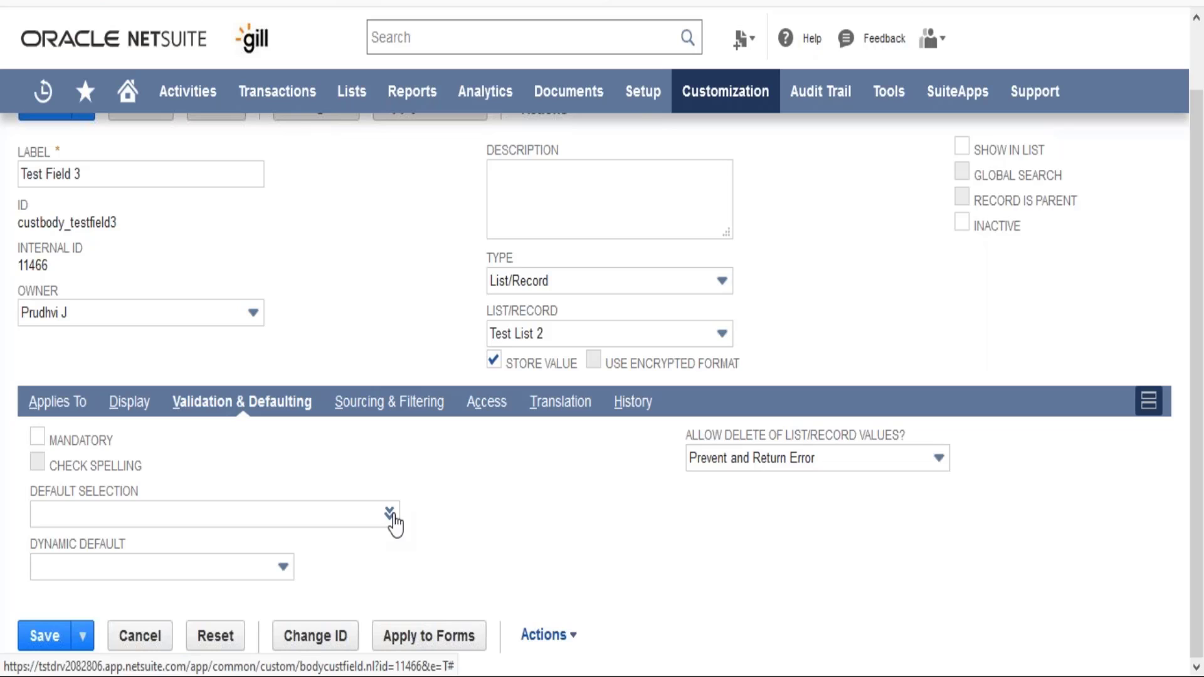
mouse_move(393, 524)
click(384, 551)
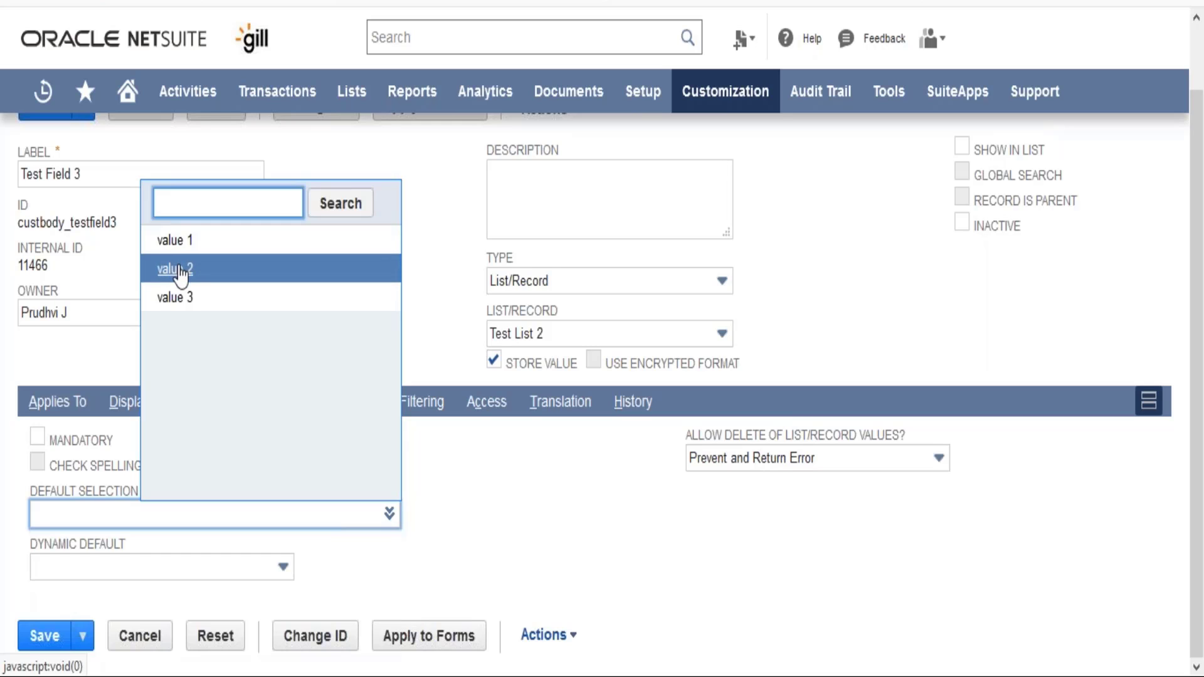
click(175, 269)
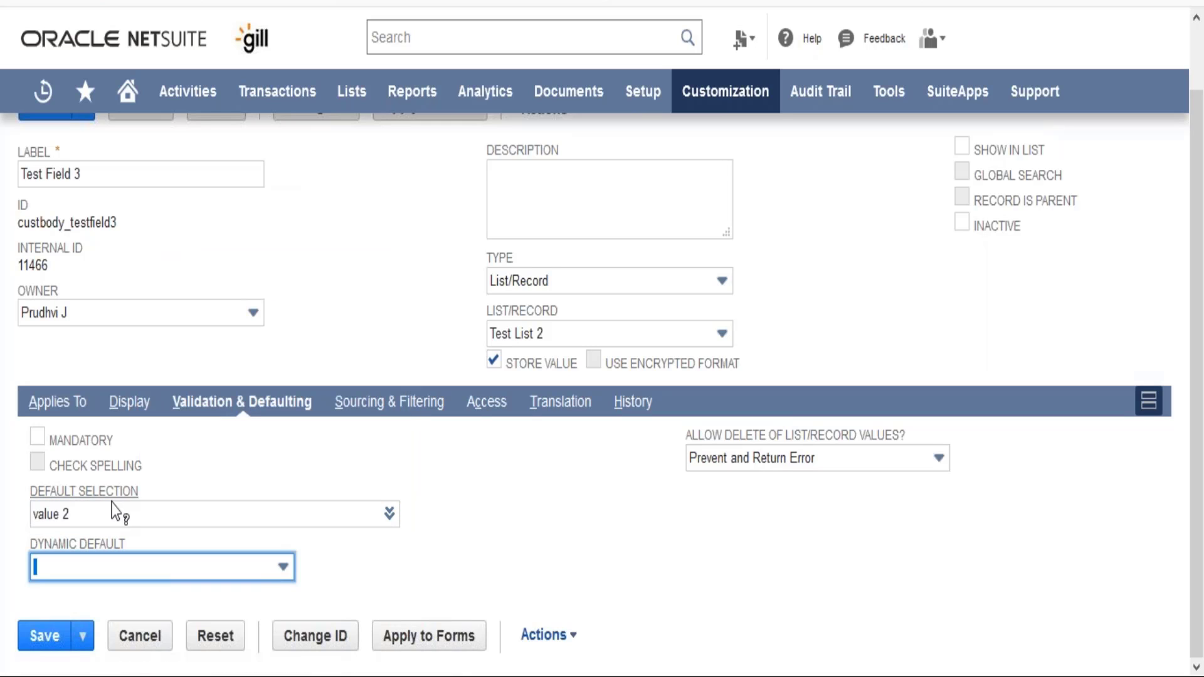
- Browse the dynamic default options without choosing one, make Test Field 3 mandatory and save the field definition
click(108, 564)
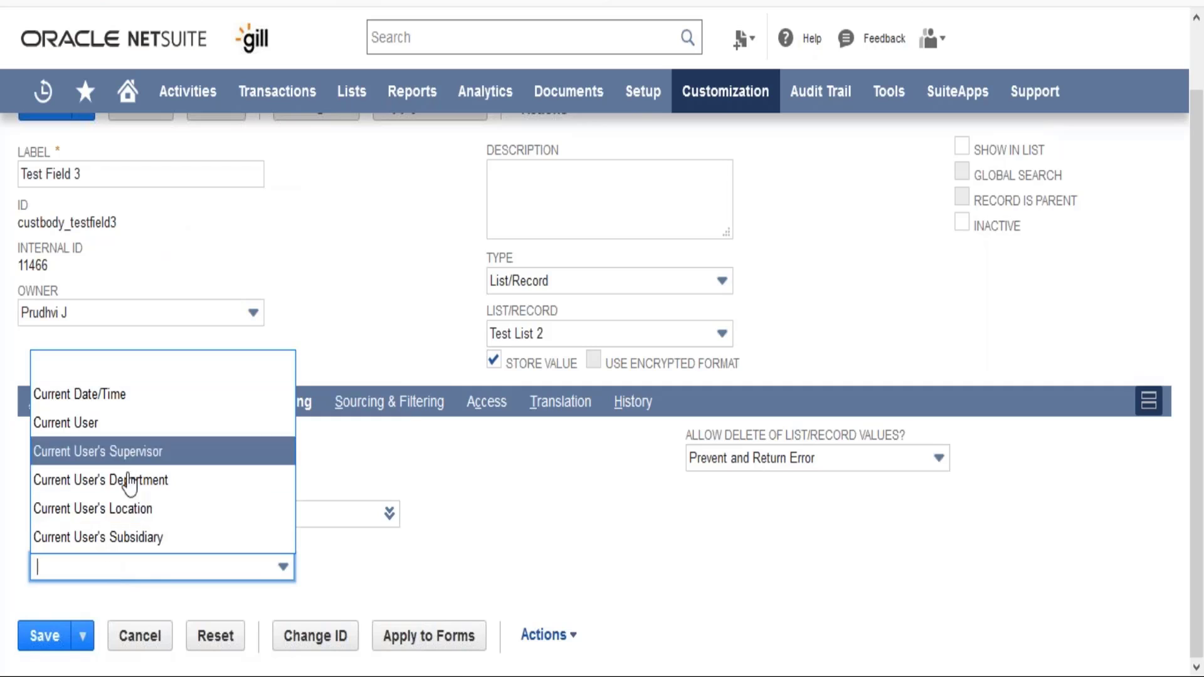
click(434, 545)
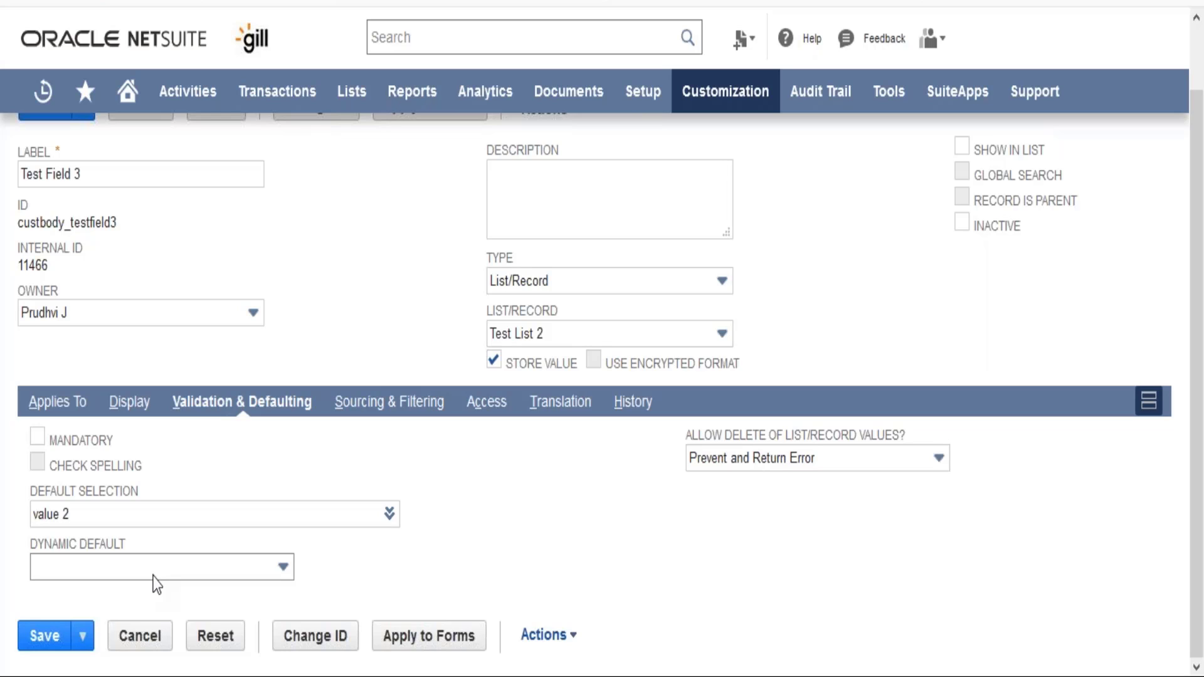
click(37, 439)
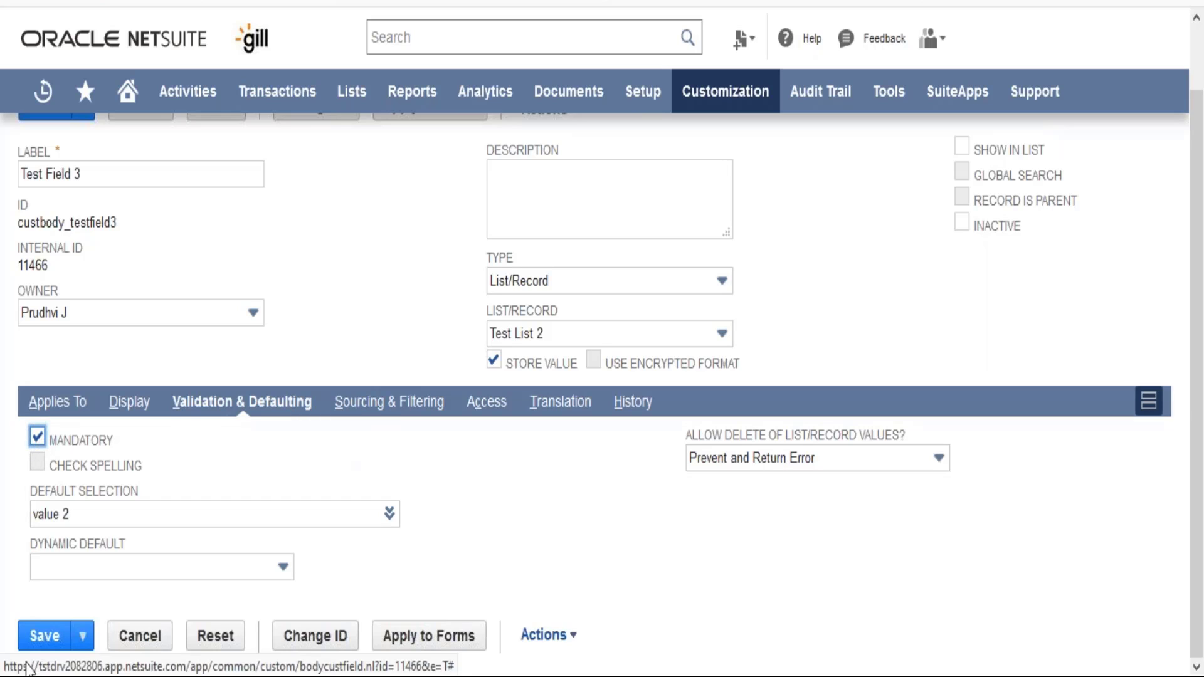
click(45, 637)
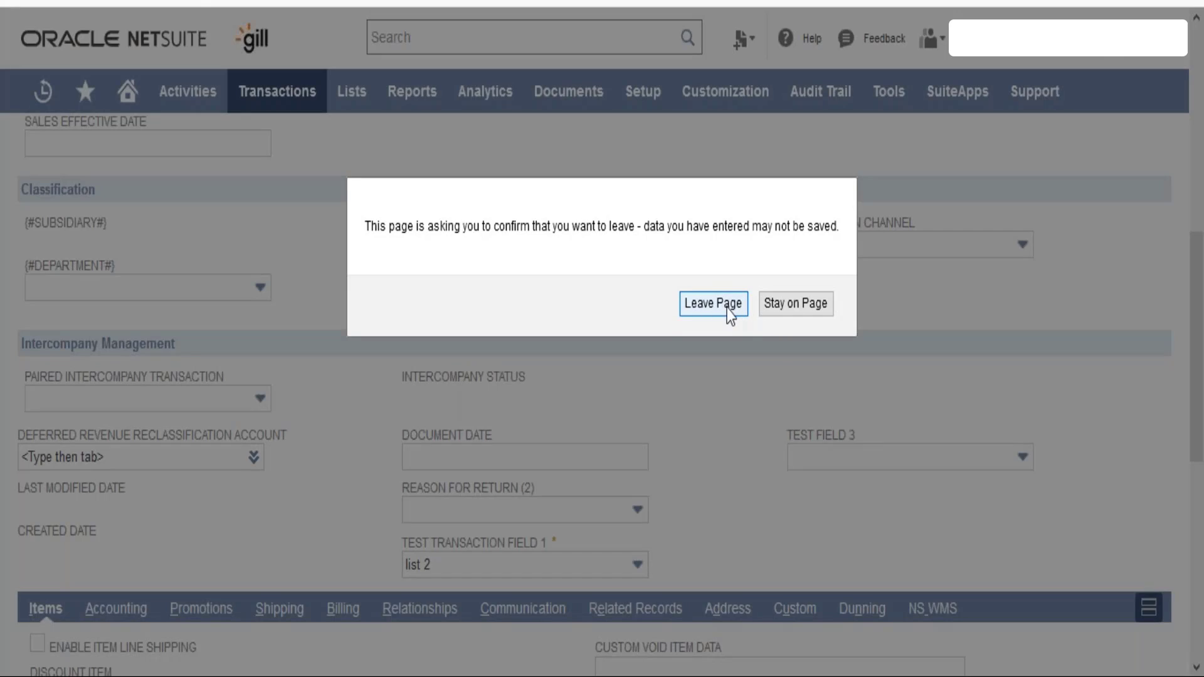
- Reload the sales order and check Test Field 3's defaulted value and value list
click(727, 310)
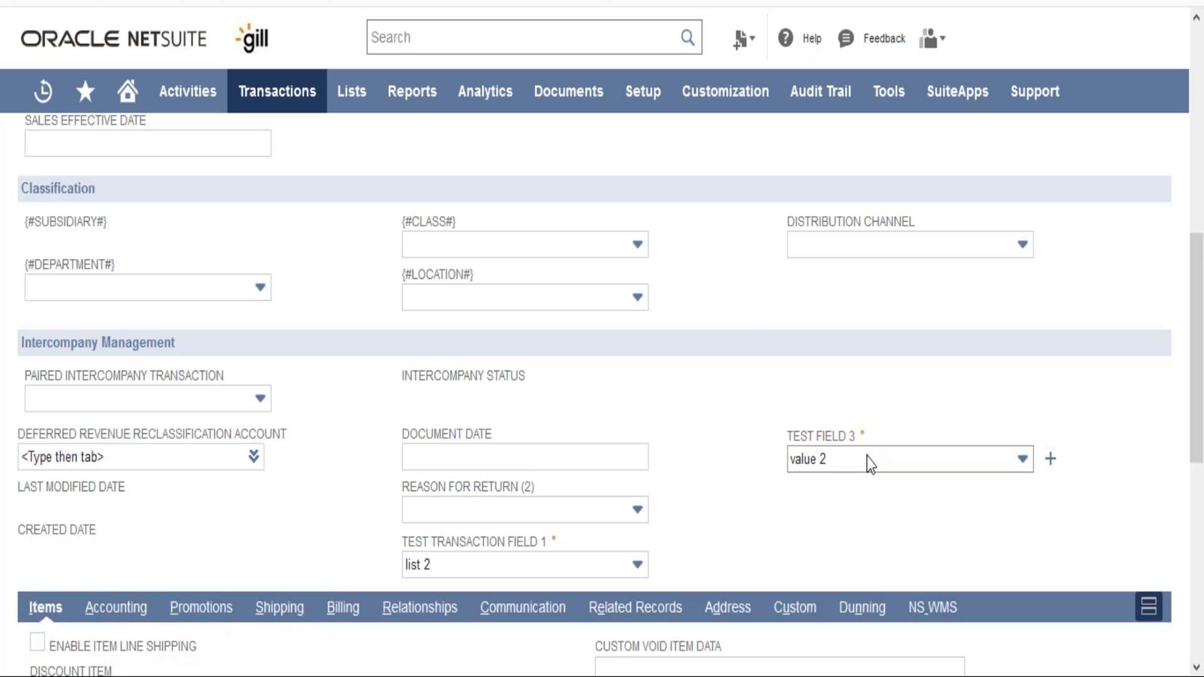
click(866, 456)
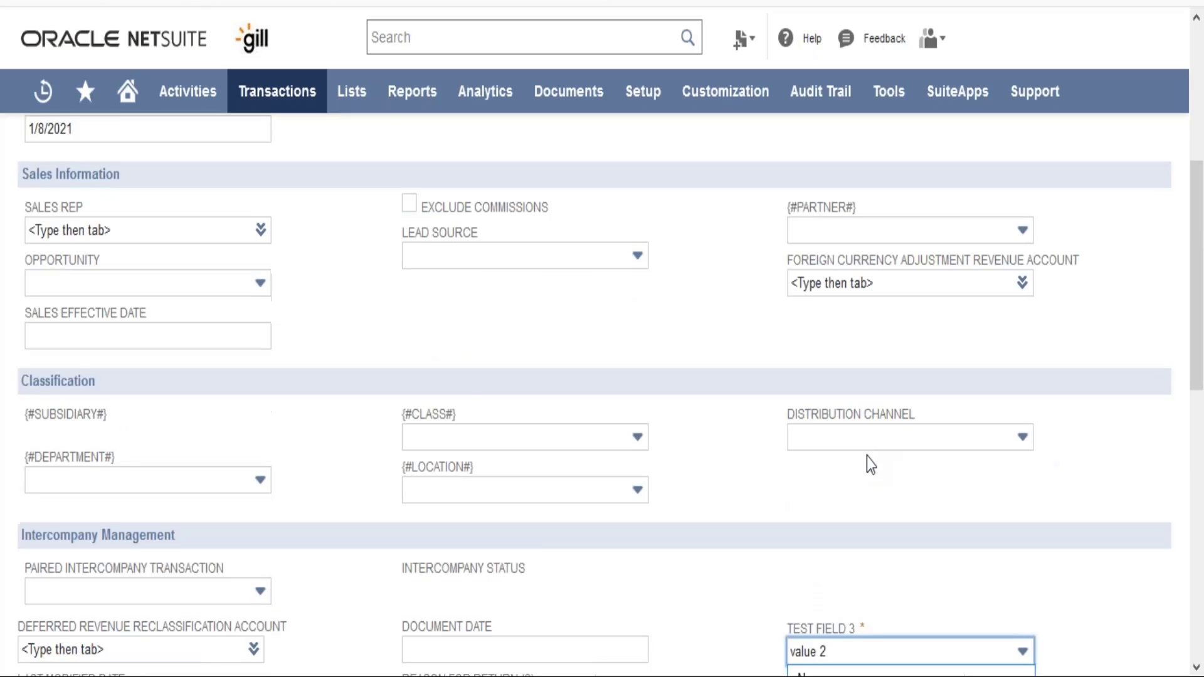
click(1014, 520)
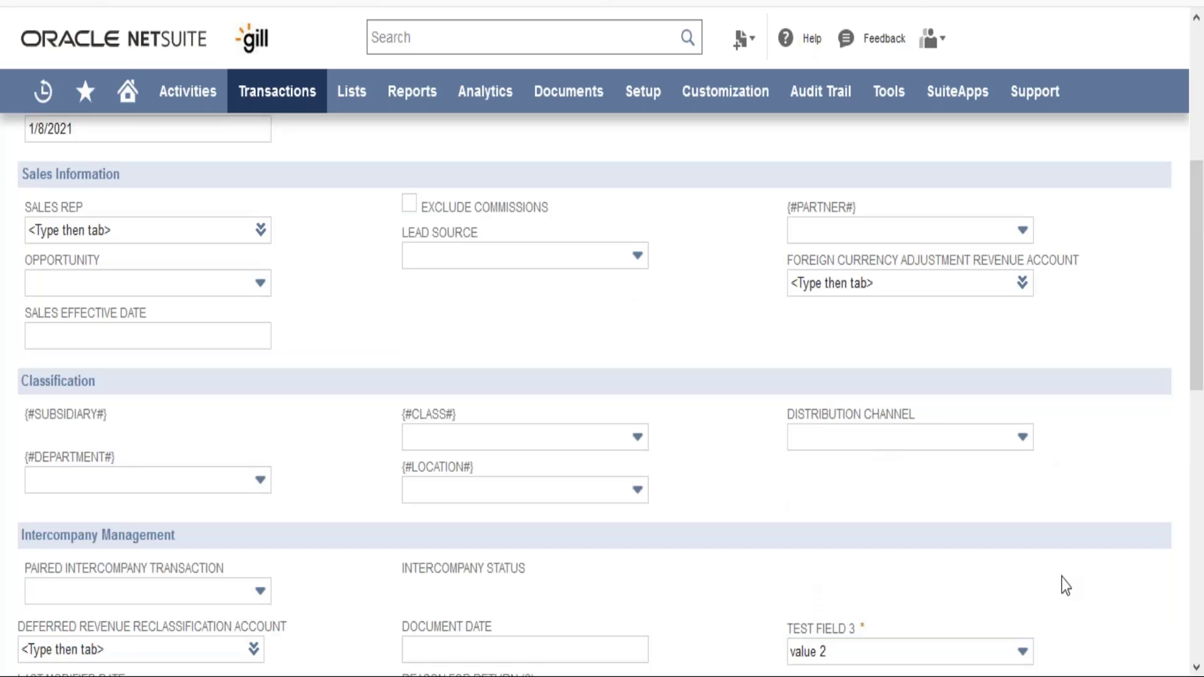
scroll(1064, 585, down, 5)
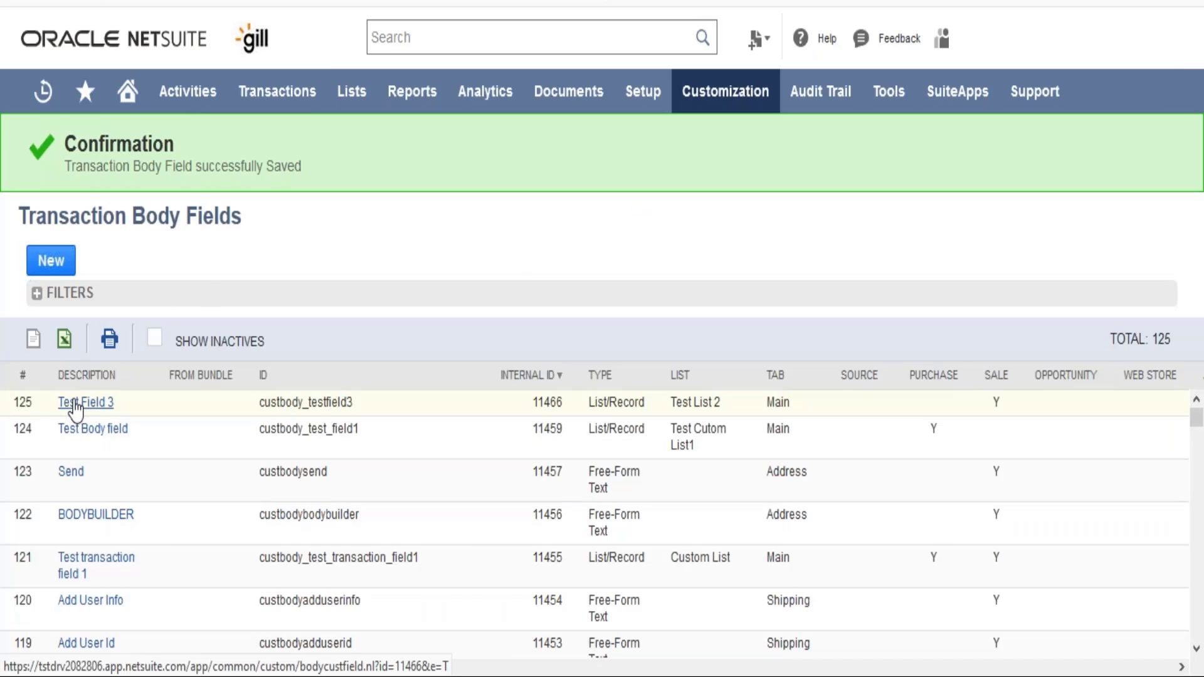
- Open Test Field 3 from the transaction body fields list and review its sourcing and filtering settings
click(74, 402)
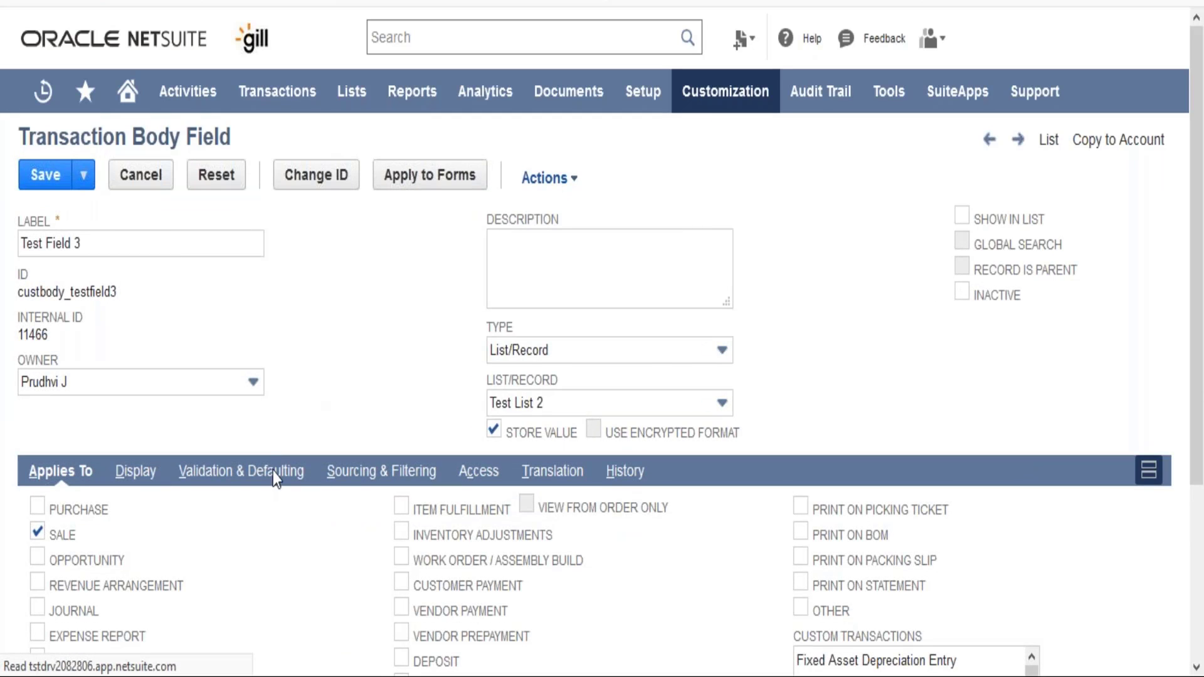
click(338, 477)
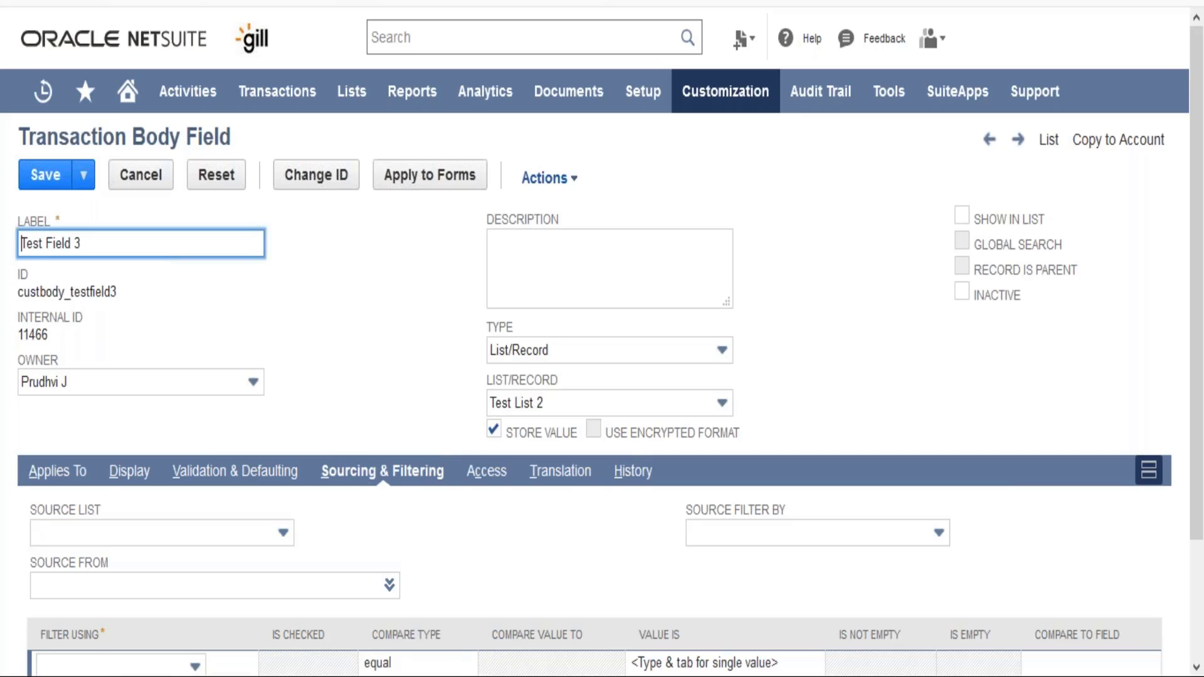
scroll(408, 379, down, 2)
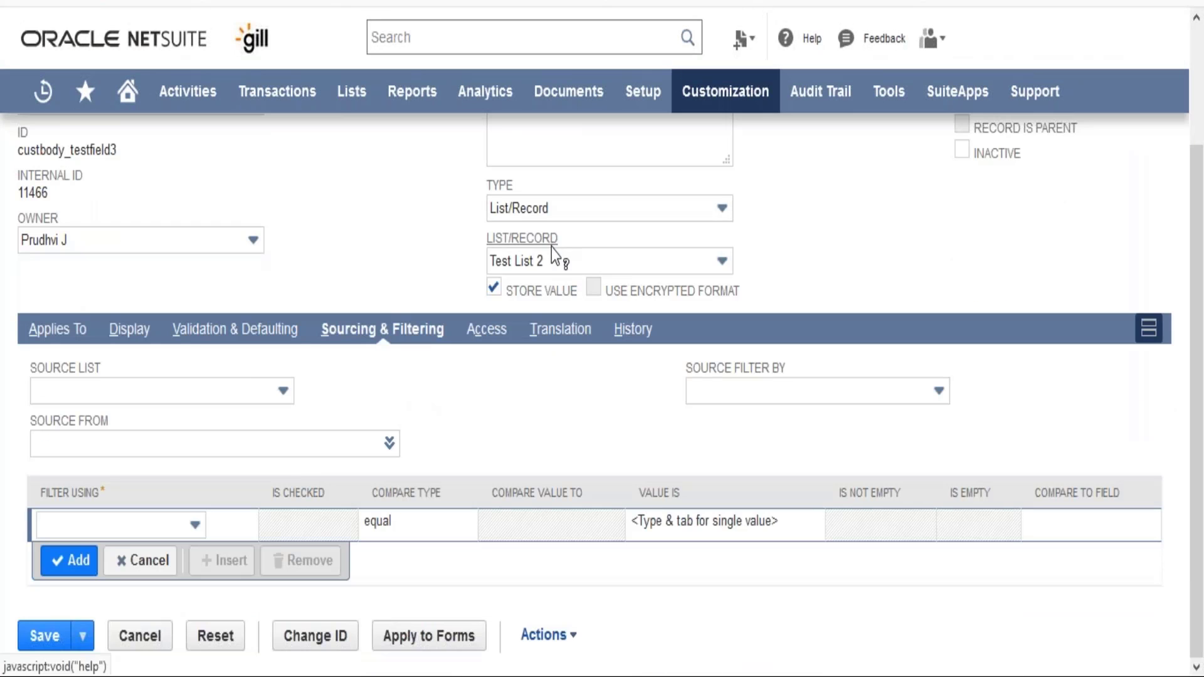
click(175, 529)
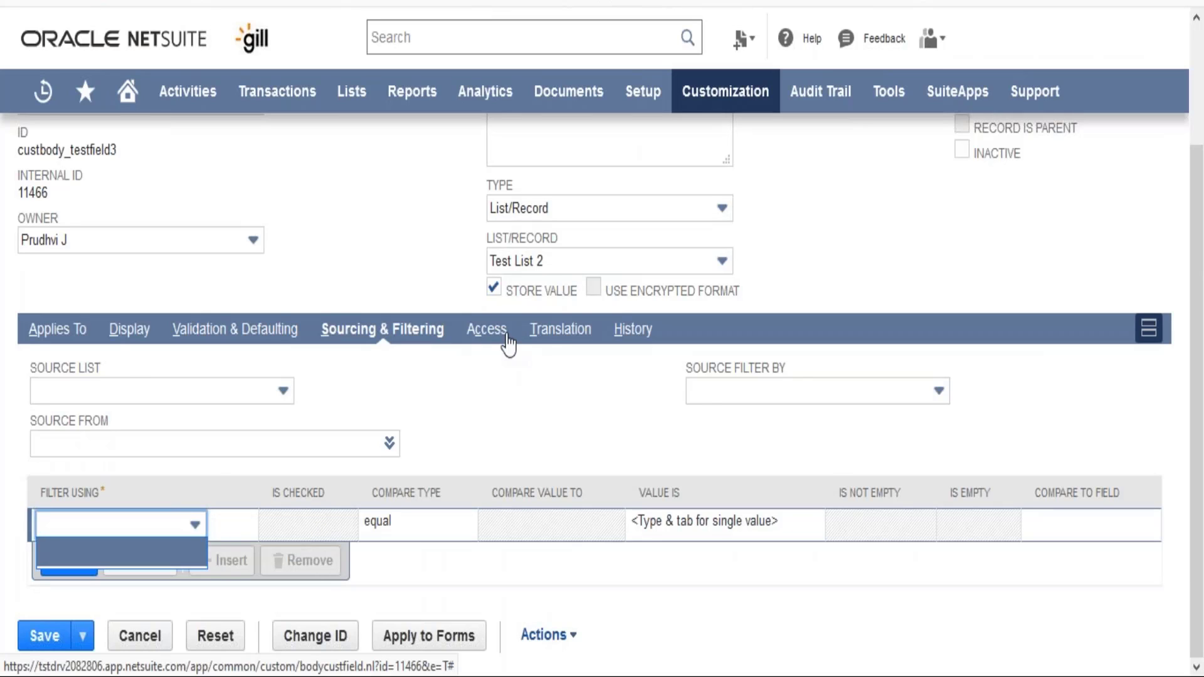
- Review the field's access settings for roles, departments and subsidiaries, including the access level options
click(487, 329)
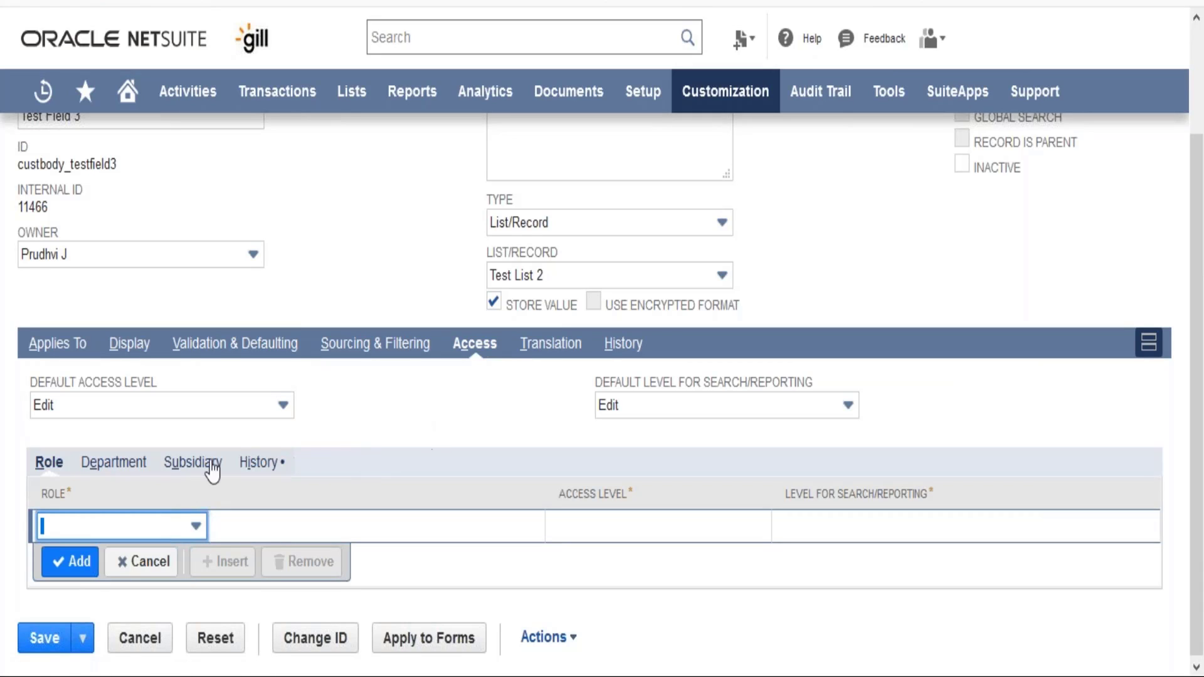
click(73, 525)
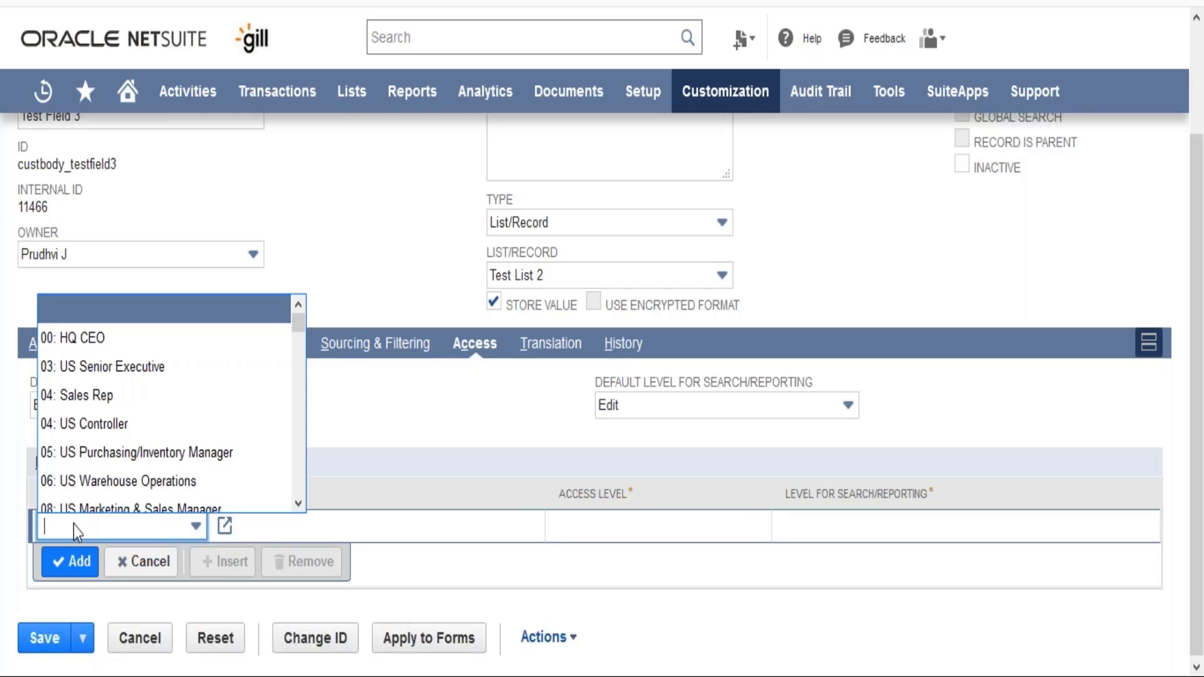
click(73, 524)
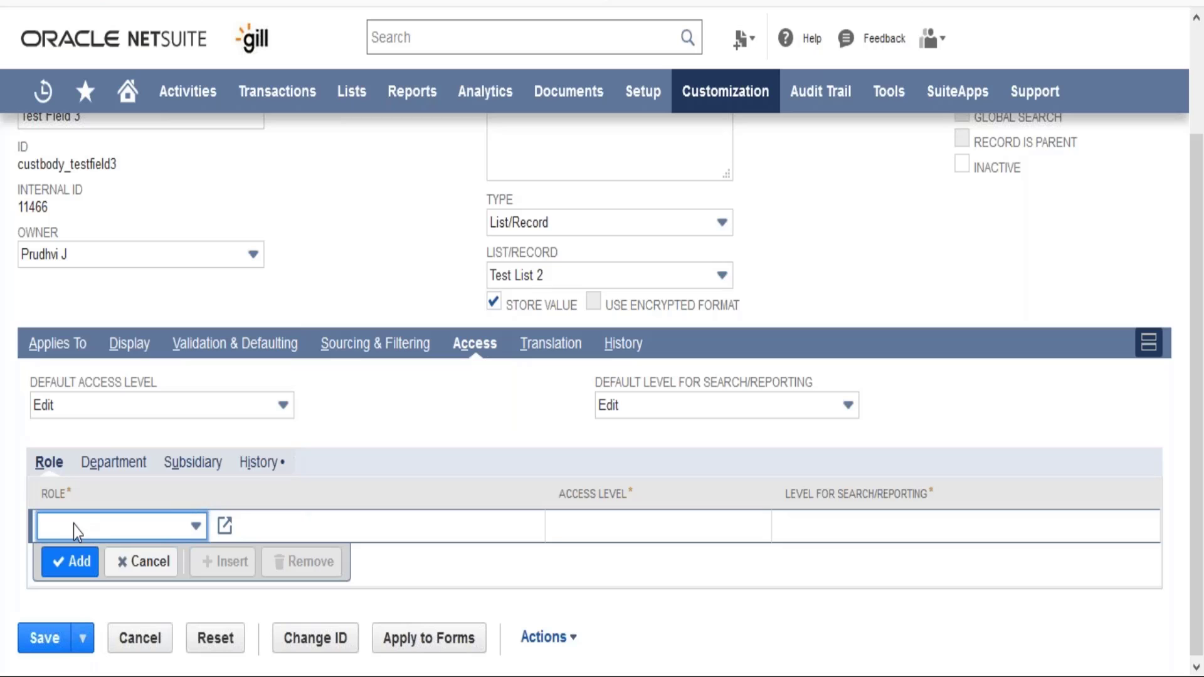
click(115, 468)
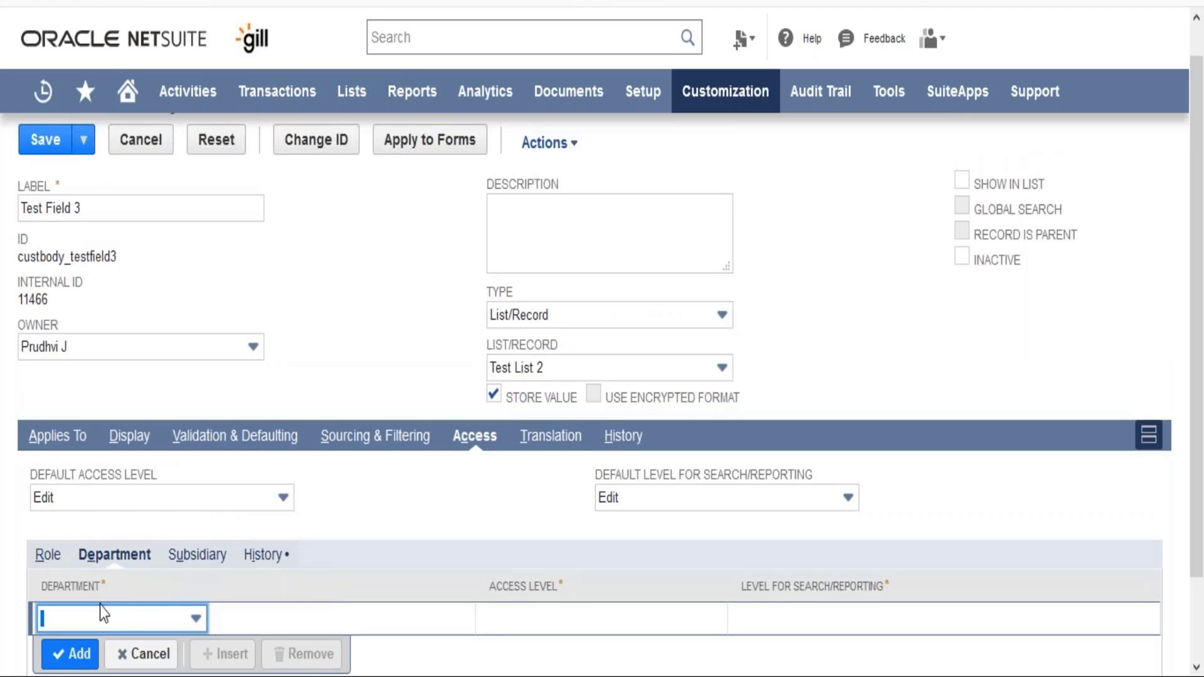
click(155, 616)
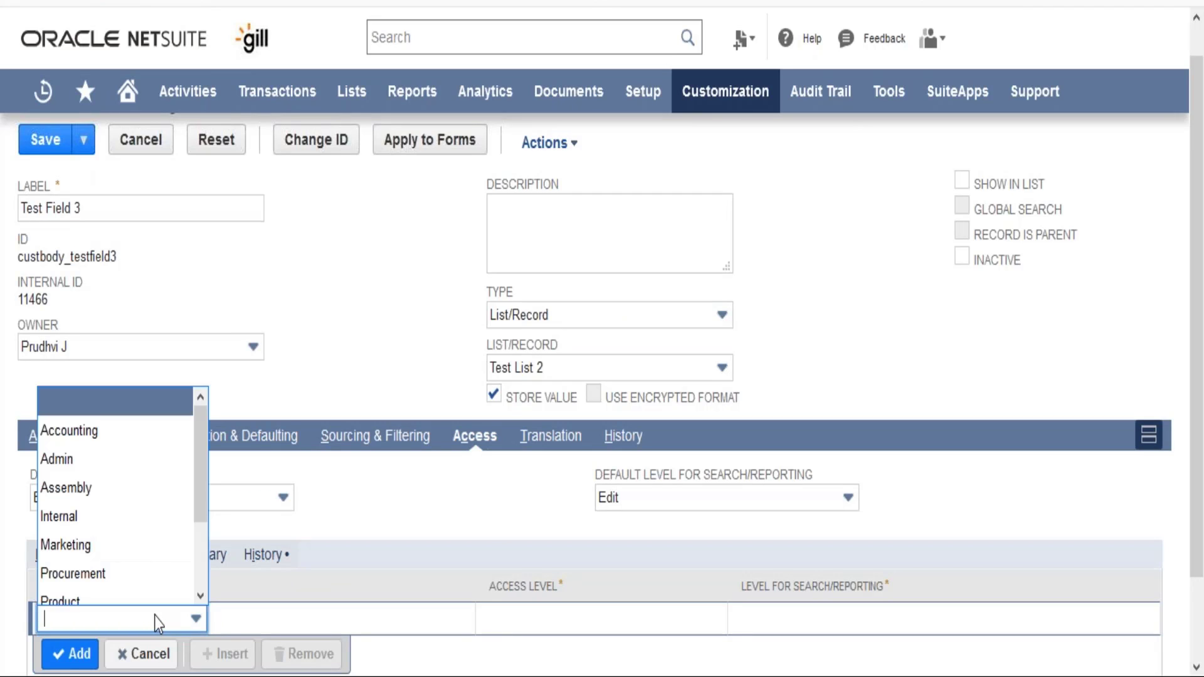
click(155, 615)
click(532, 635)
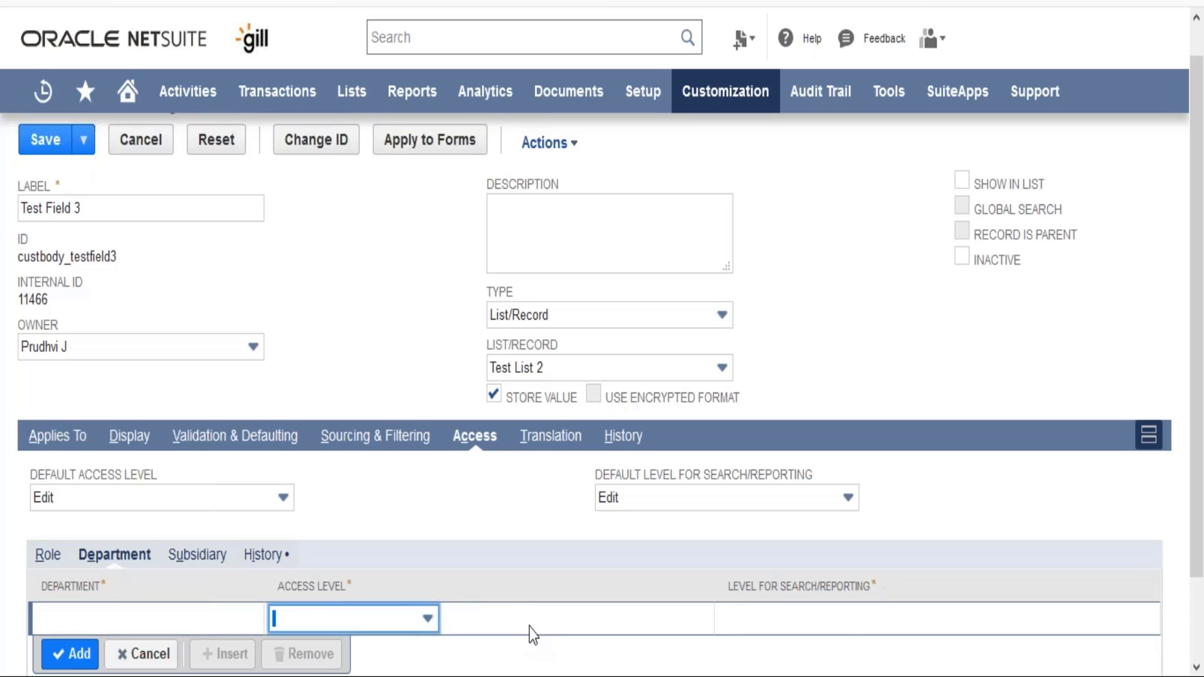
click(411, 623)
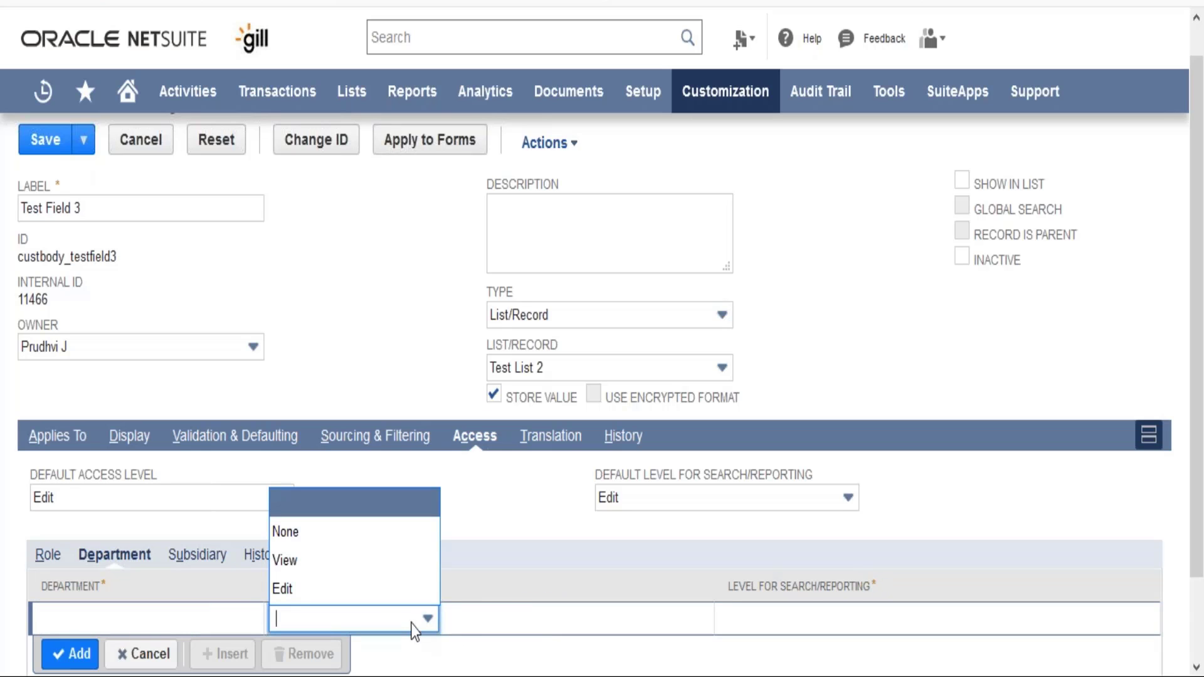
click(485, 545)
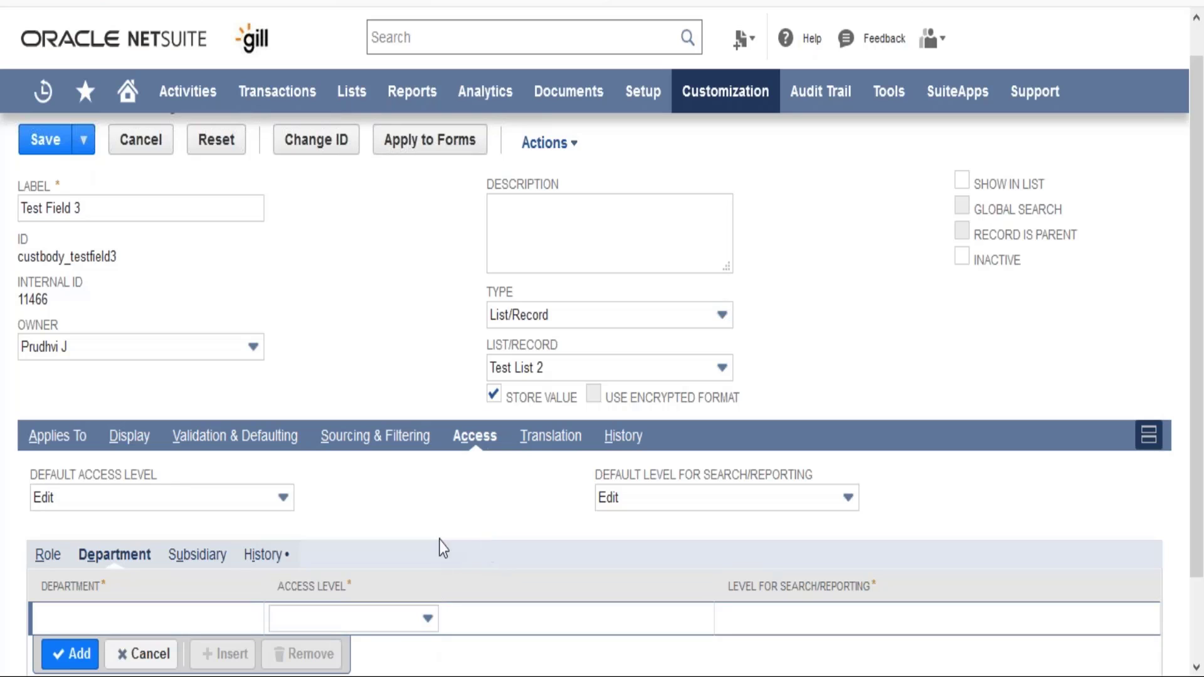
click(201, 564)
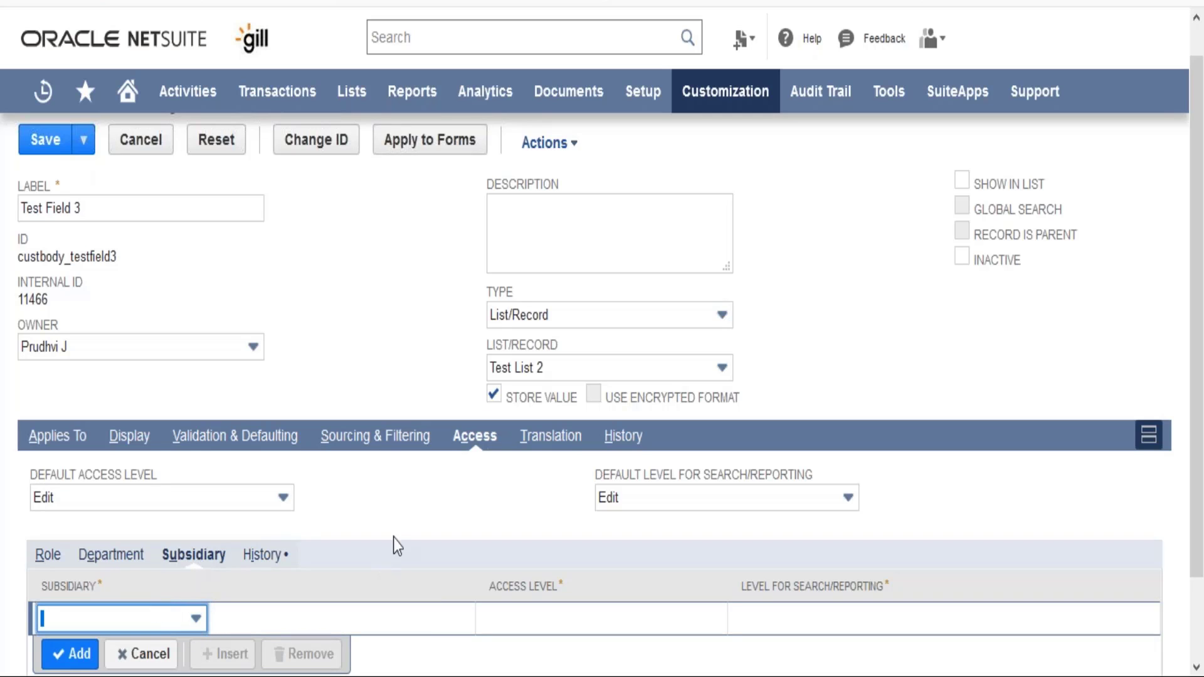
- Review the field's translation label and help entries for English and French
click(563, 439)
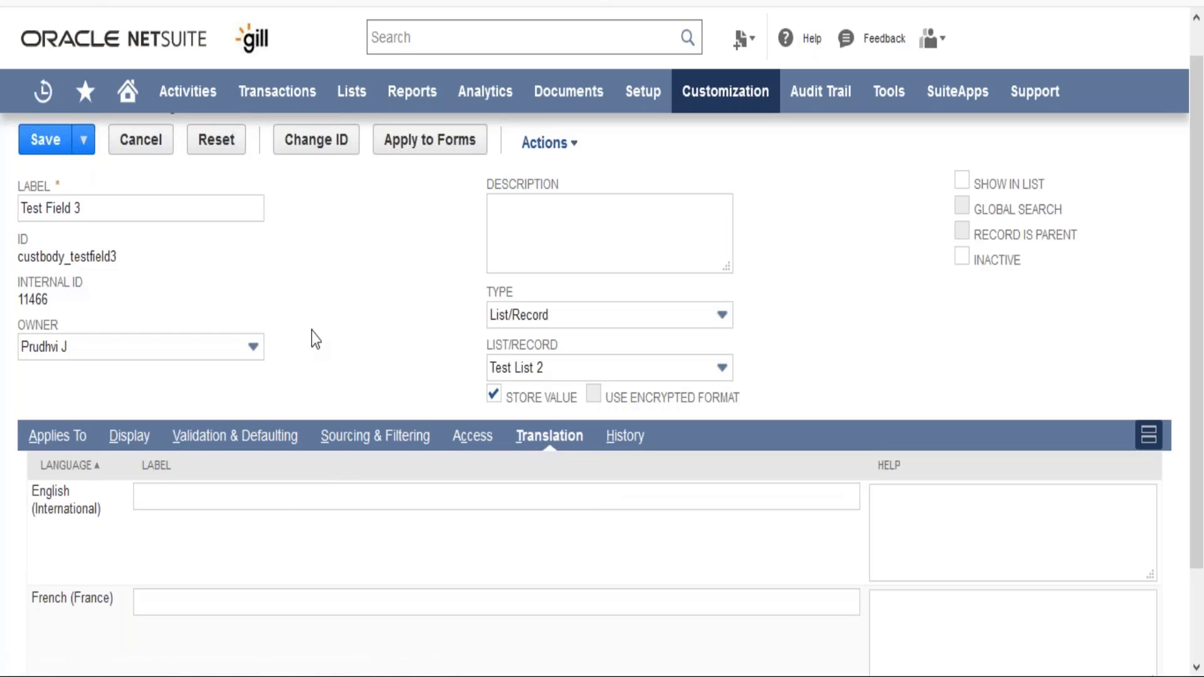
scroll(314, 336, down, 2)
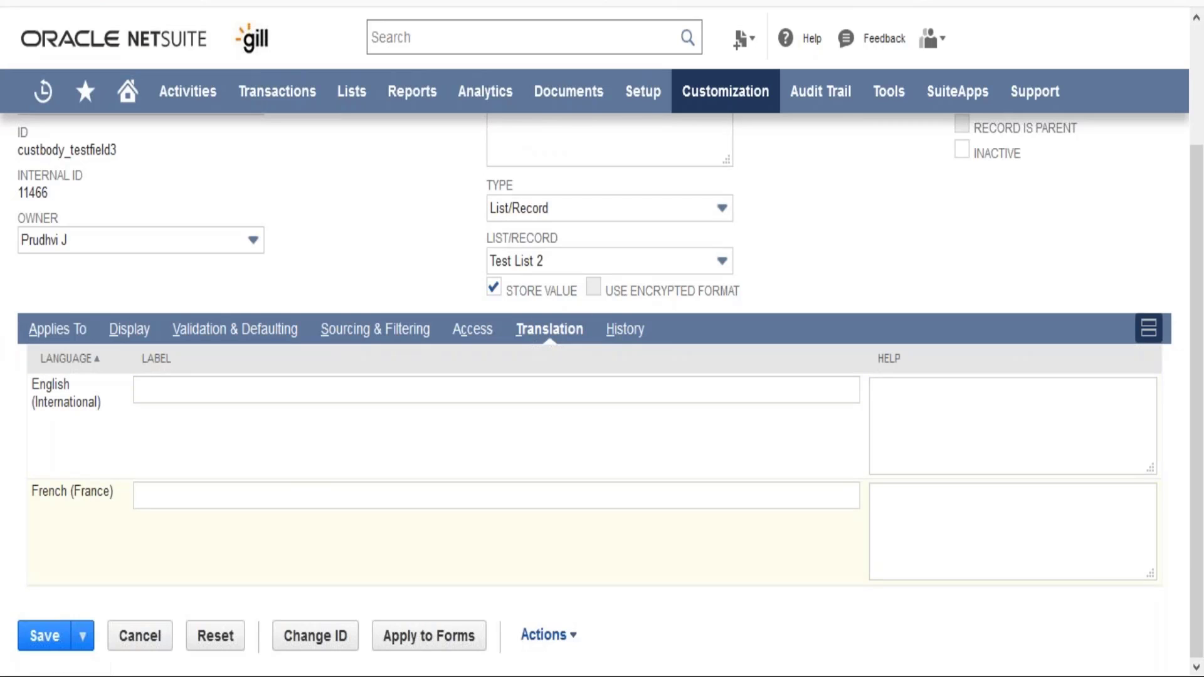
click(206, 487)
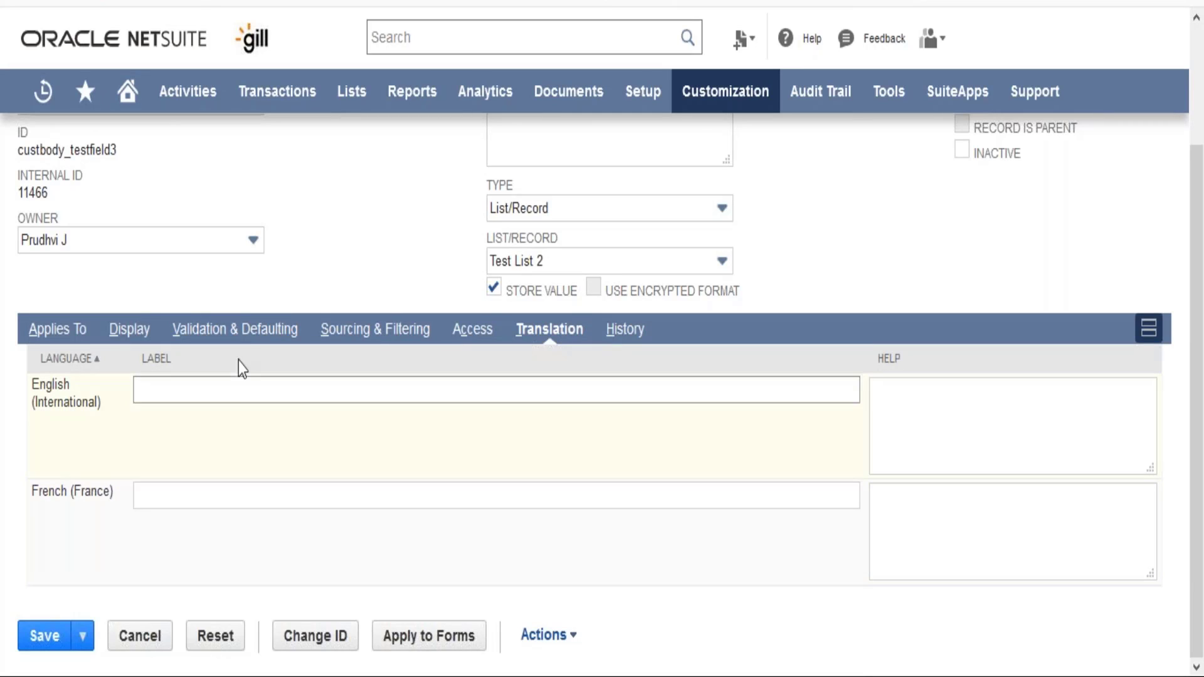
click(956, 395)
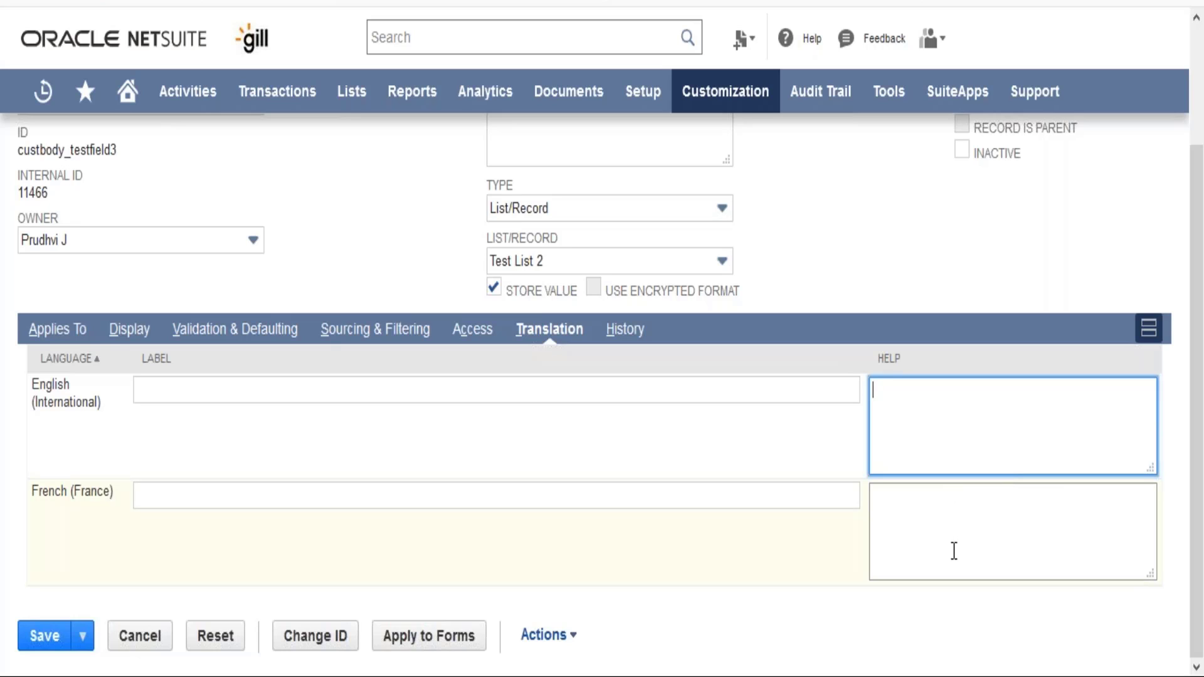
click(874, 243)
scroll(874, 244, up, 3)
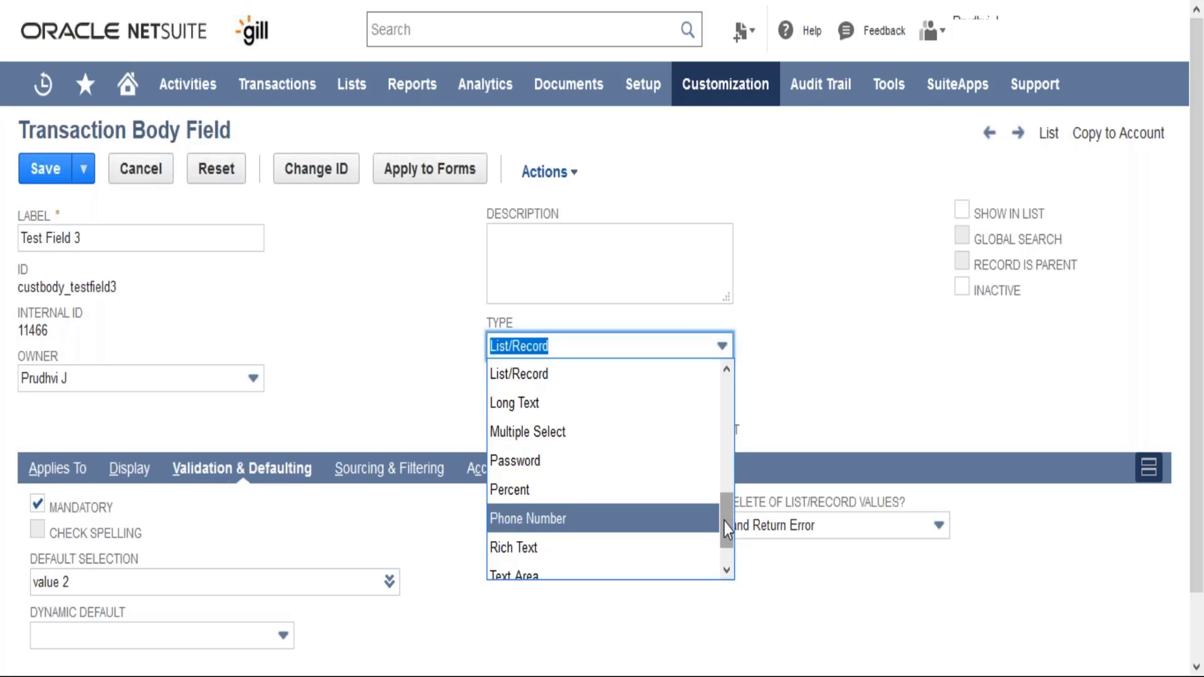
- Change Test Field 3's type to Free-Form Text and confirm the type change warning
drag(724, 521, 720, 450)
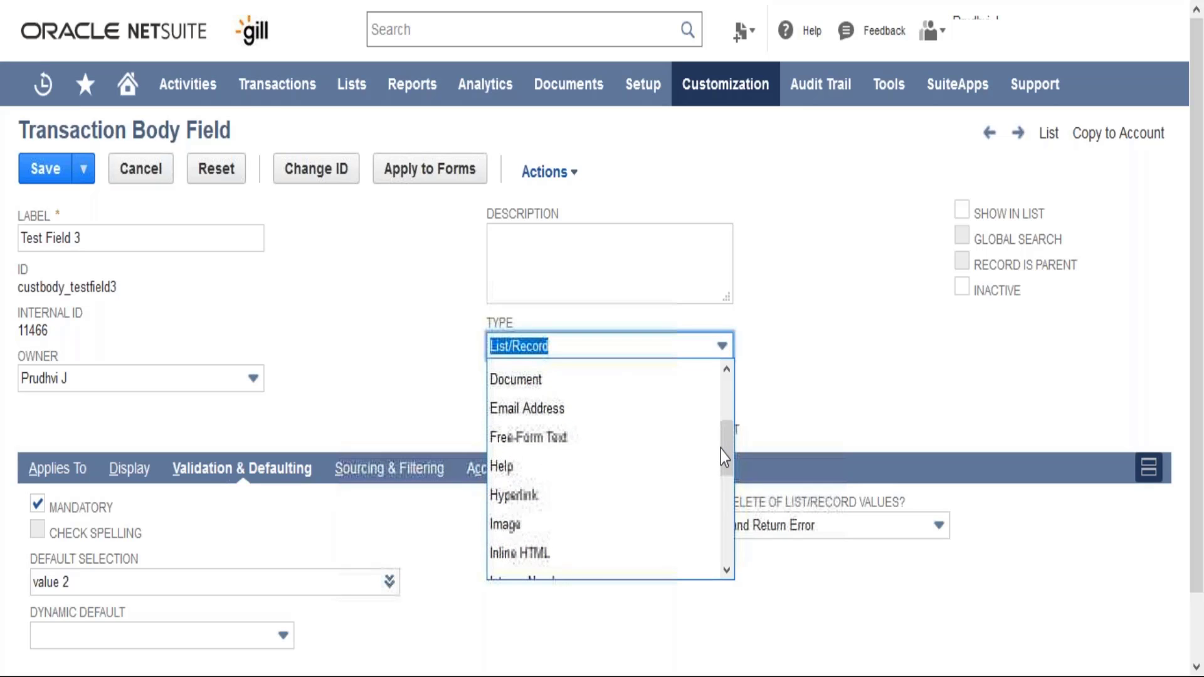
click(617, 442)
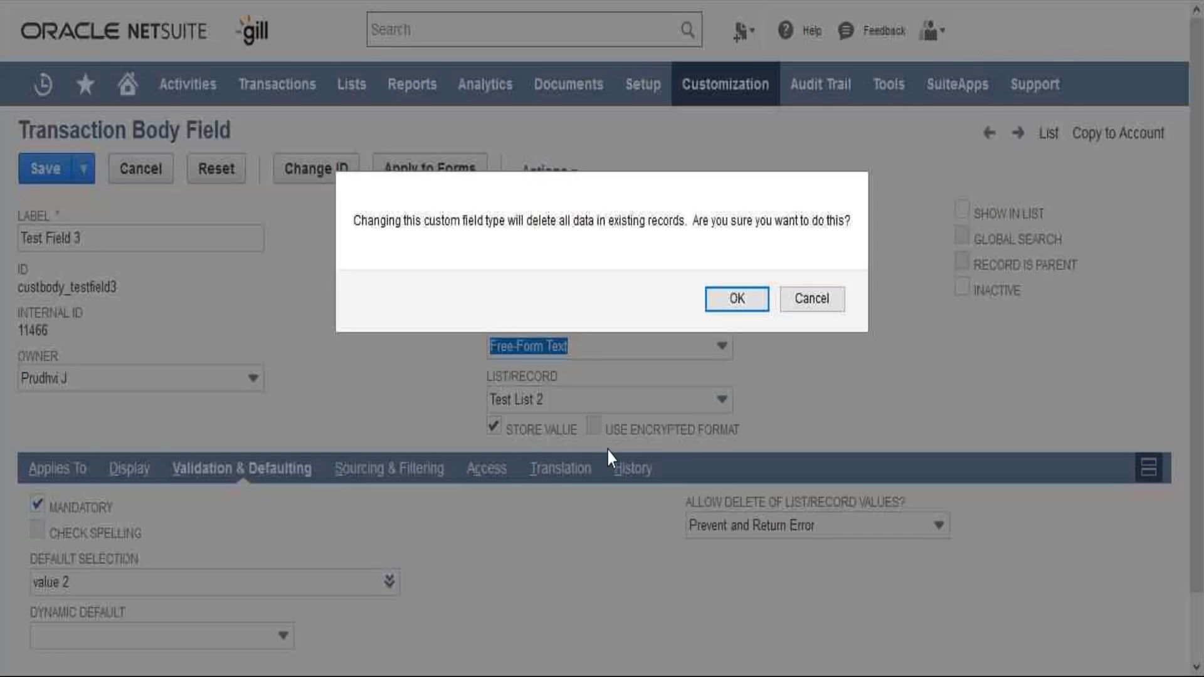
click(724, 290)
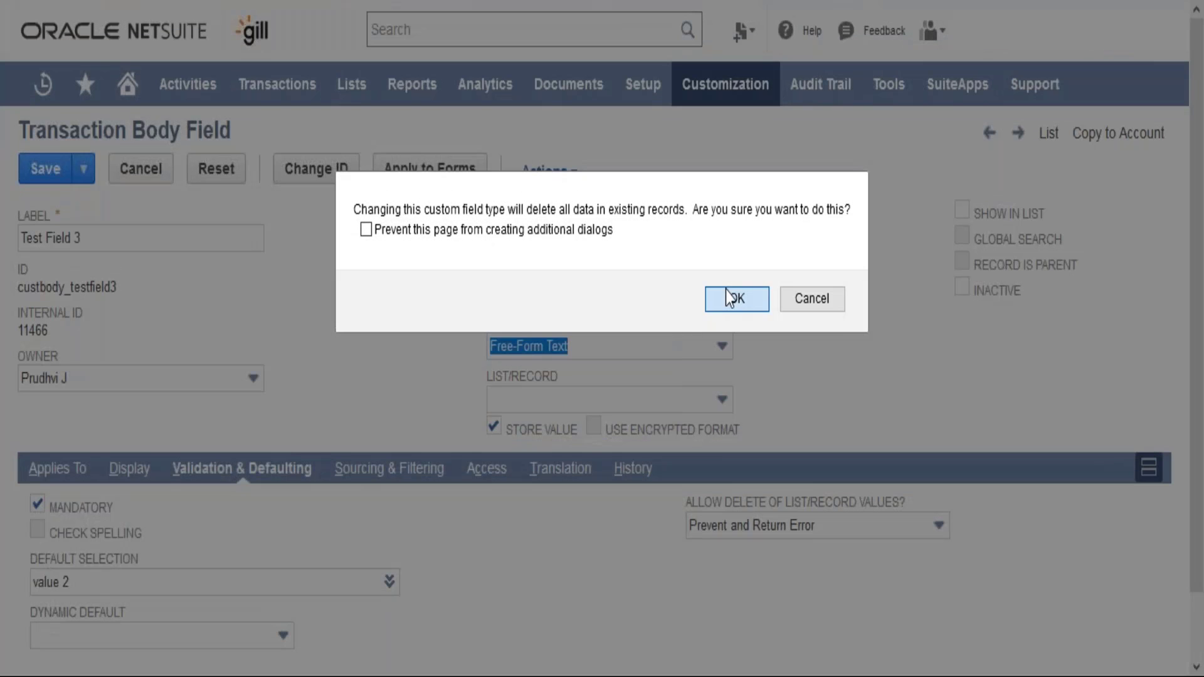
click(724, 292)
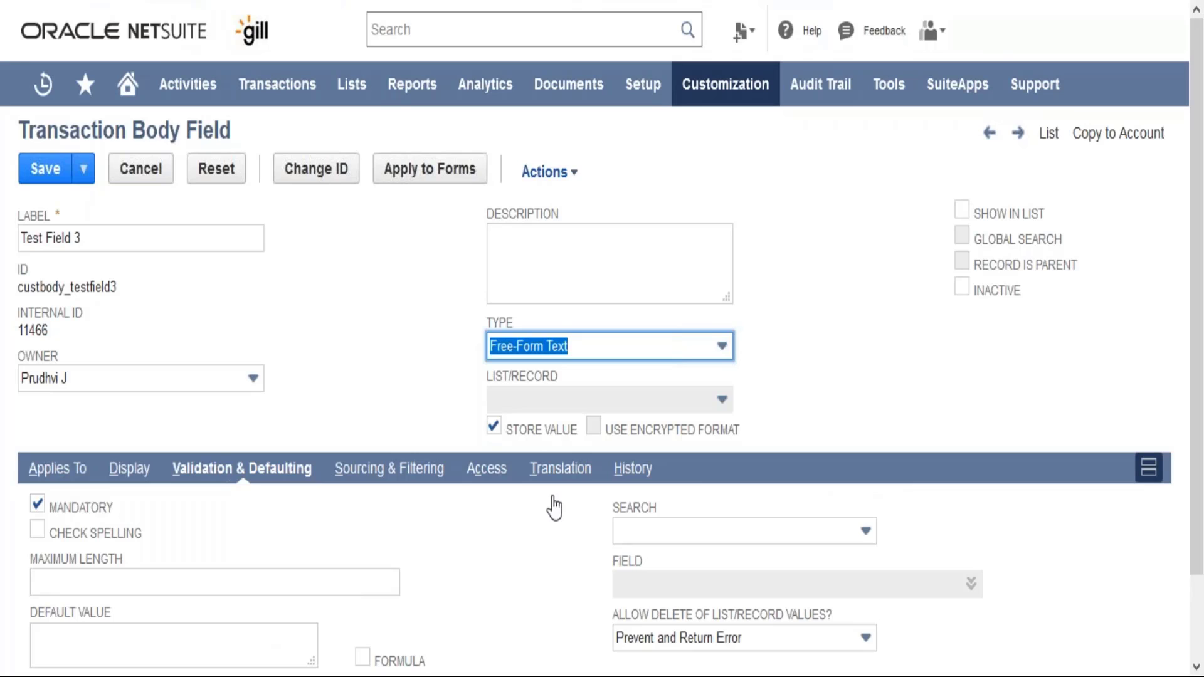
- Enable the Formula option for the field's default value in the validation and defaulting settings
click(533, 521)
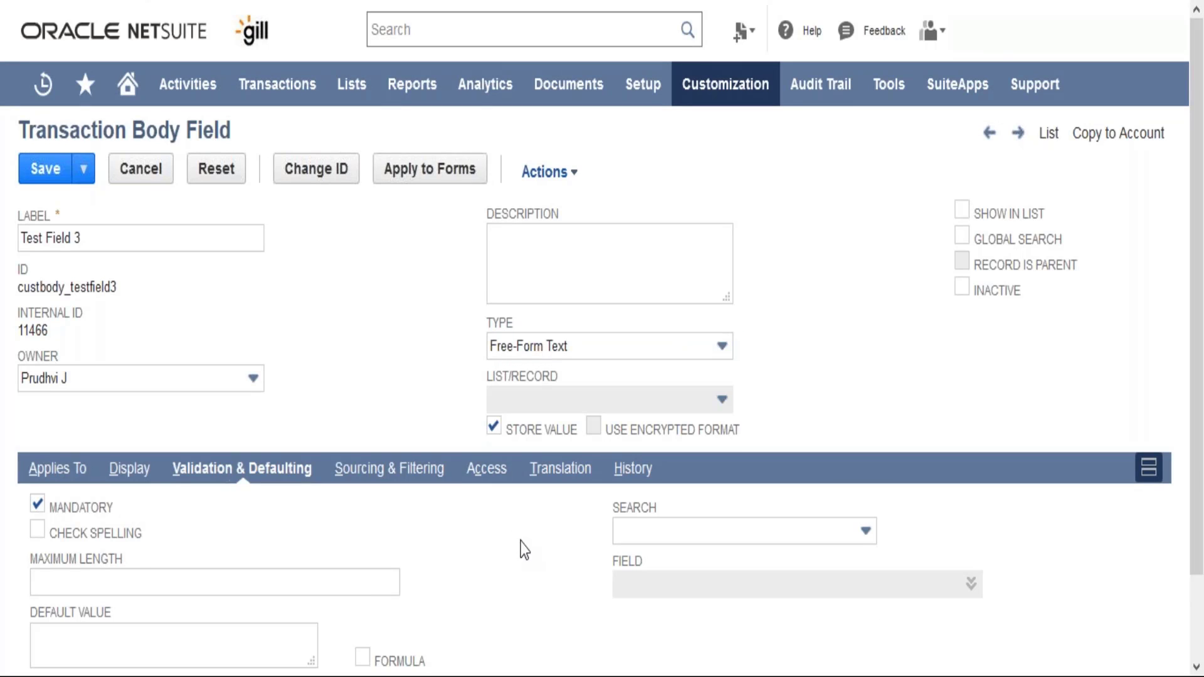
scroll(525, 549, down, 2)
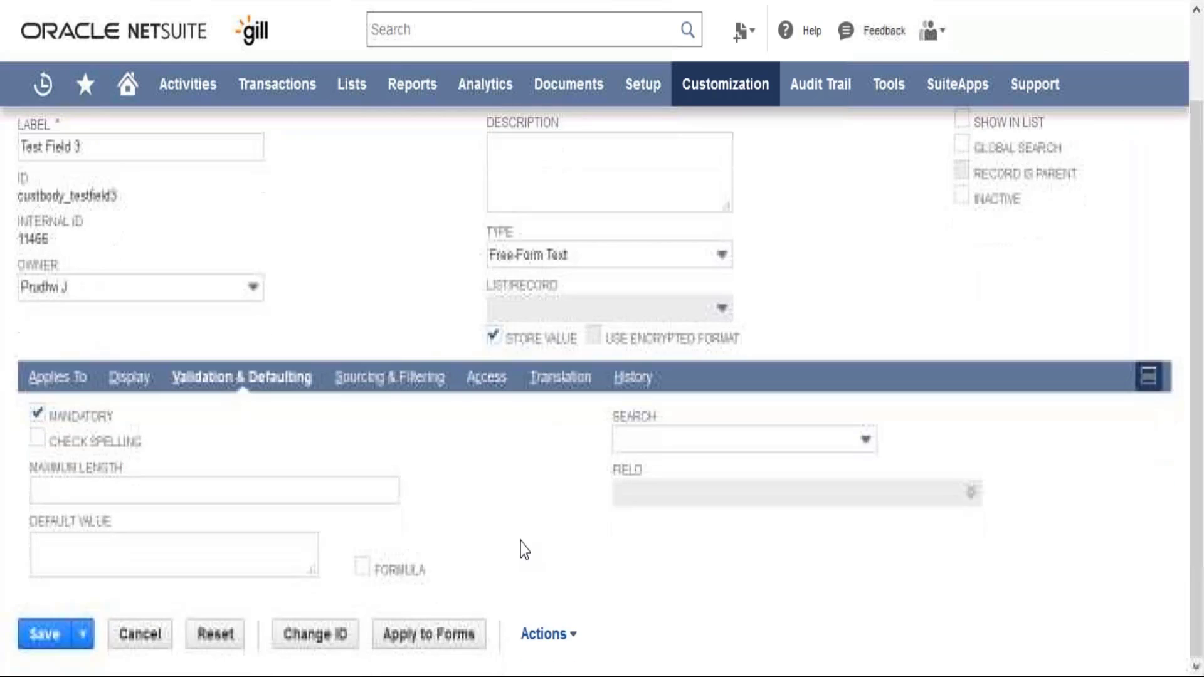
click(361, 567)
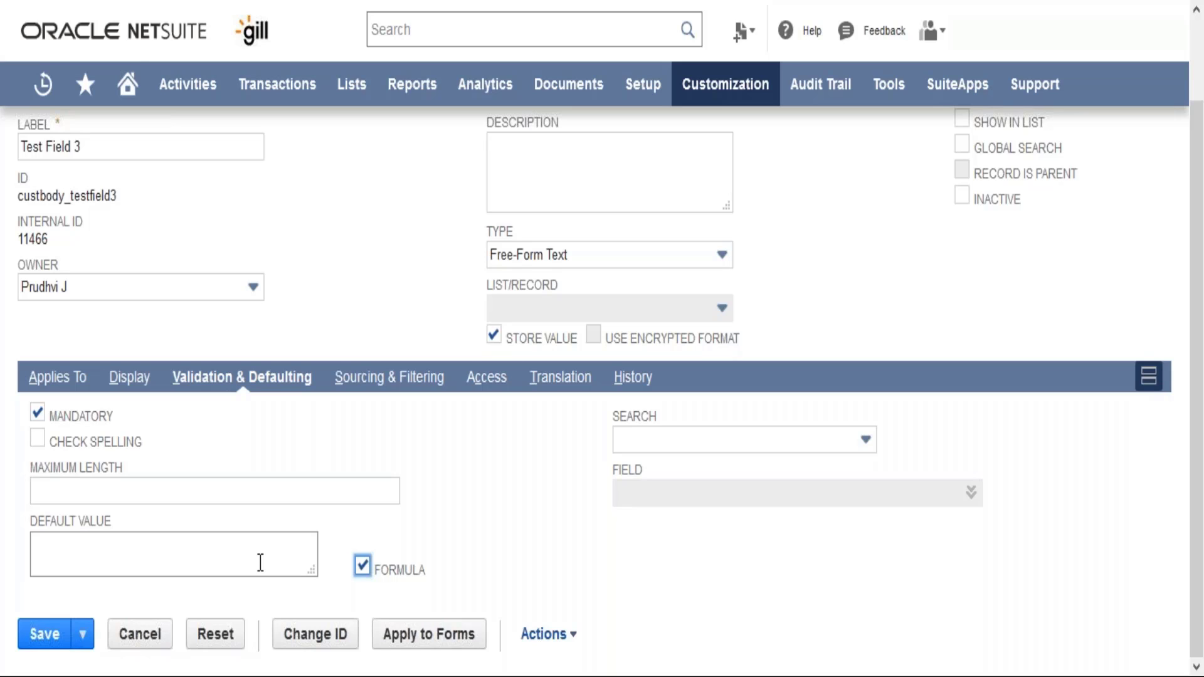
click(442, 453)
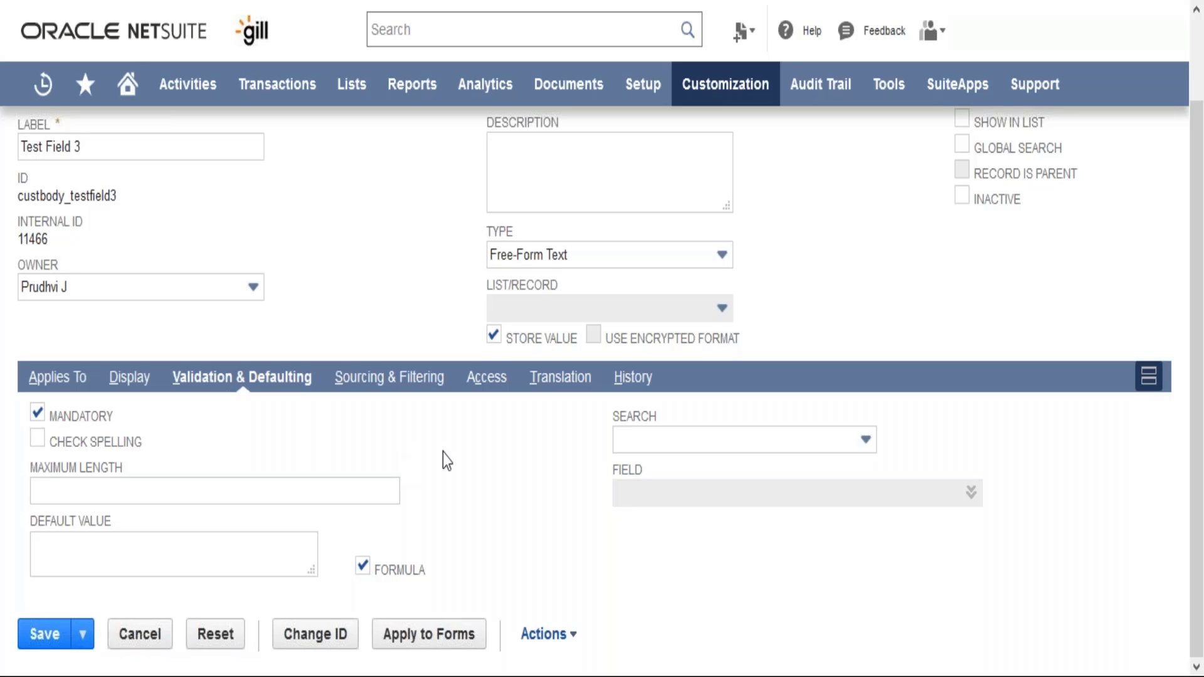
scroll(446, 460, up, 3)
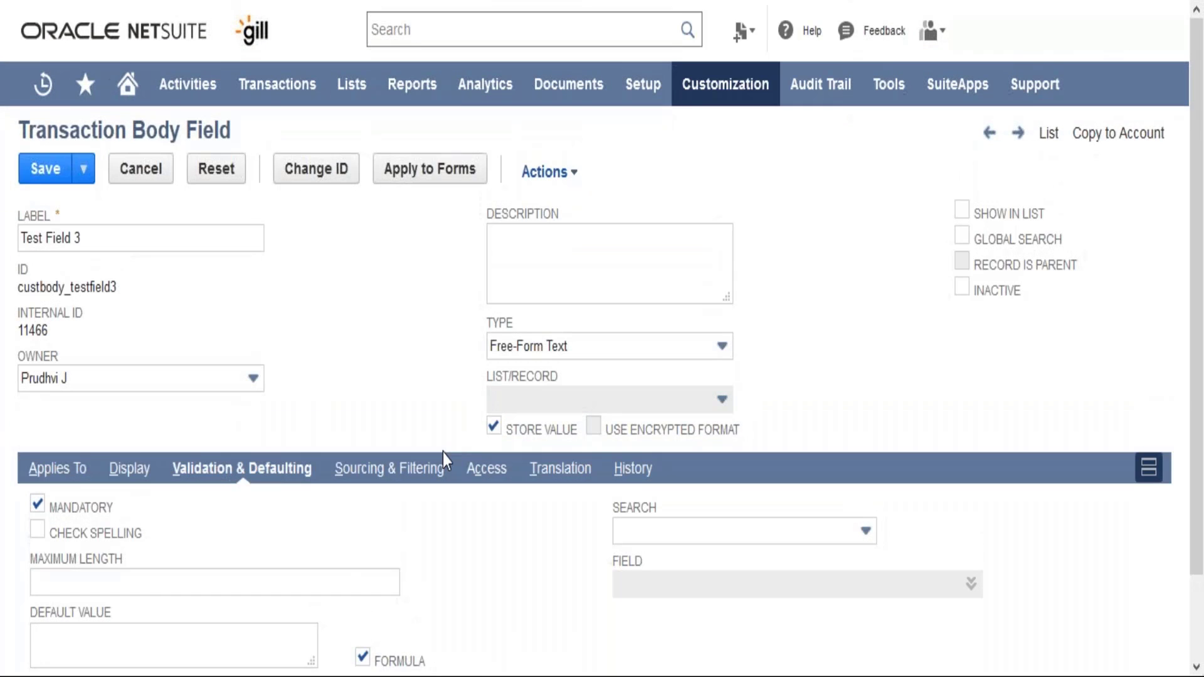
- Start a new custom entity field, leaving the unsaved transaction body field page
scroll(446, 461, down, 1)
scroll(442, 453, down, 1)
scroll(442, 453, up, 2)
mouse_move(723, 106)
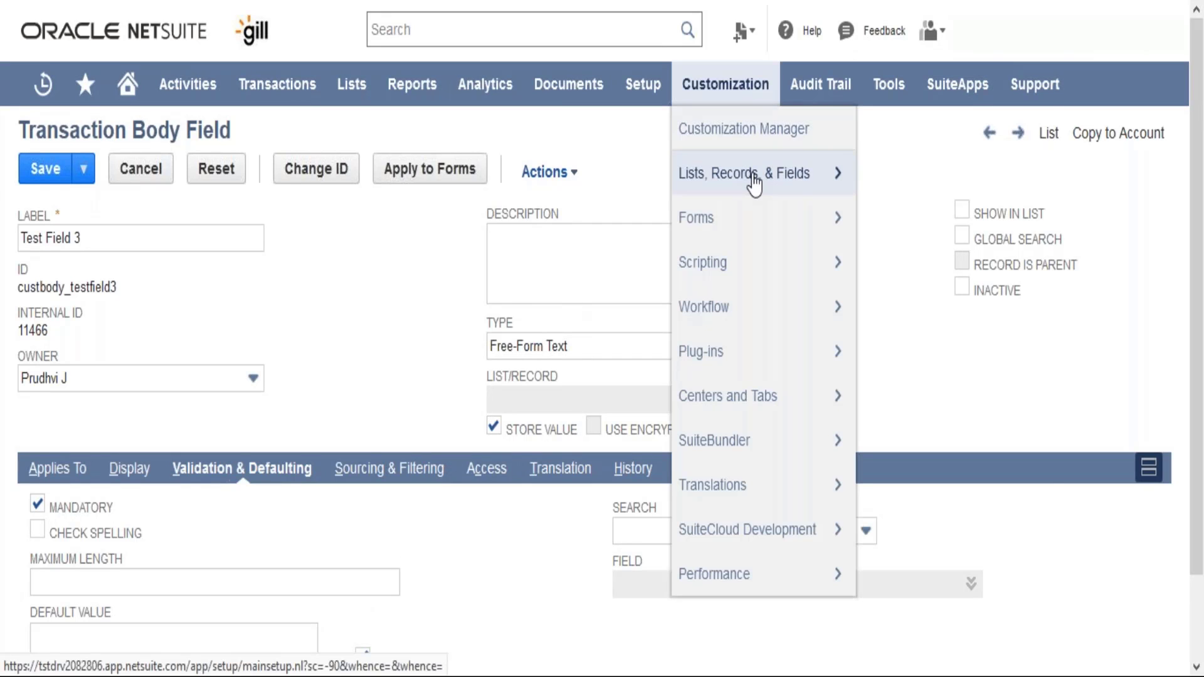
mouse_move(755, 178)
mouse_move(934, 461)
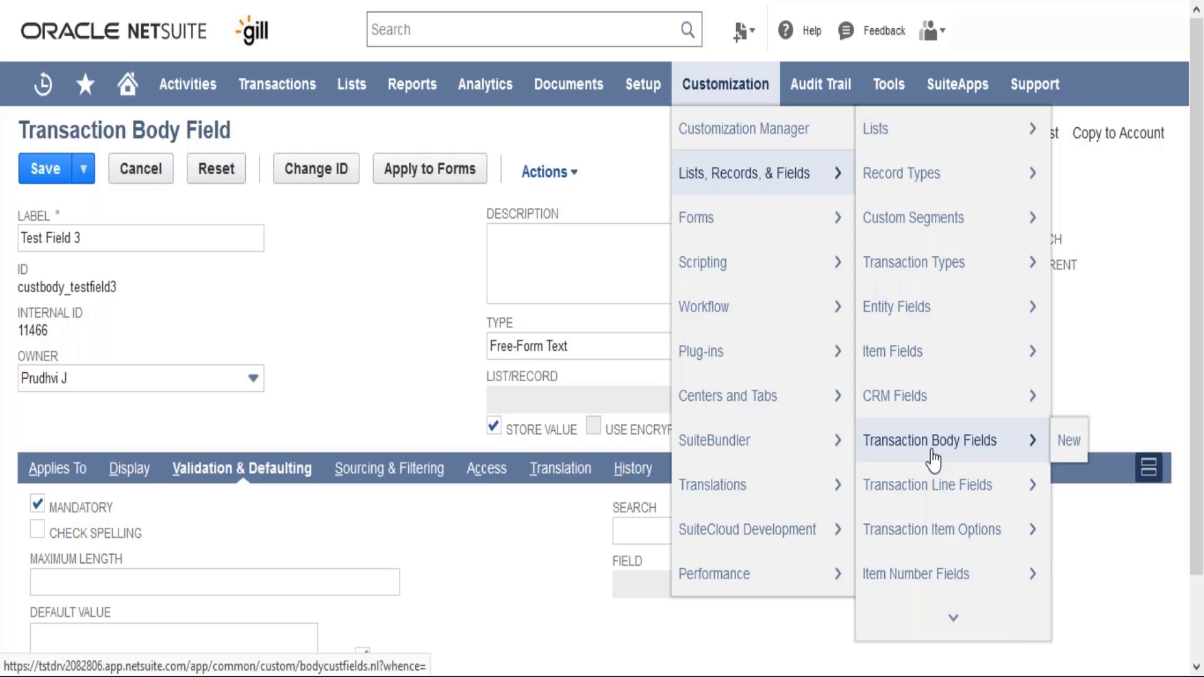
mouse_move(945, 316)
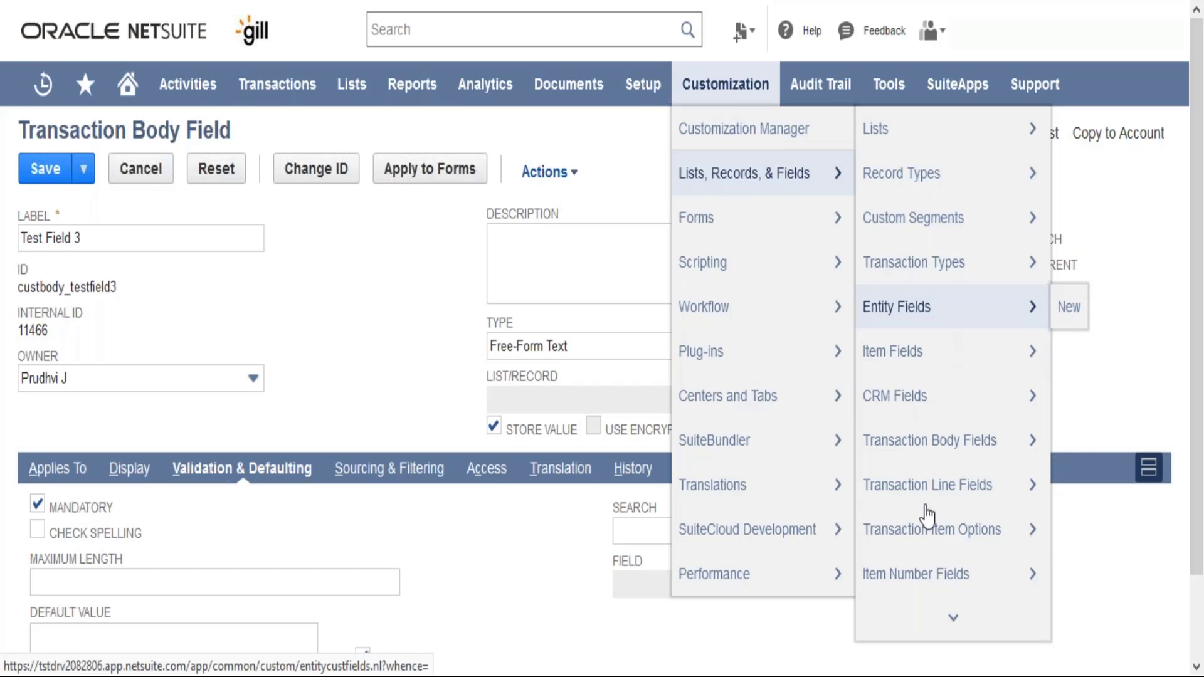
mouse_move(929, 498)
click(1065, 307)
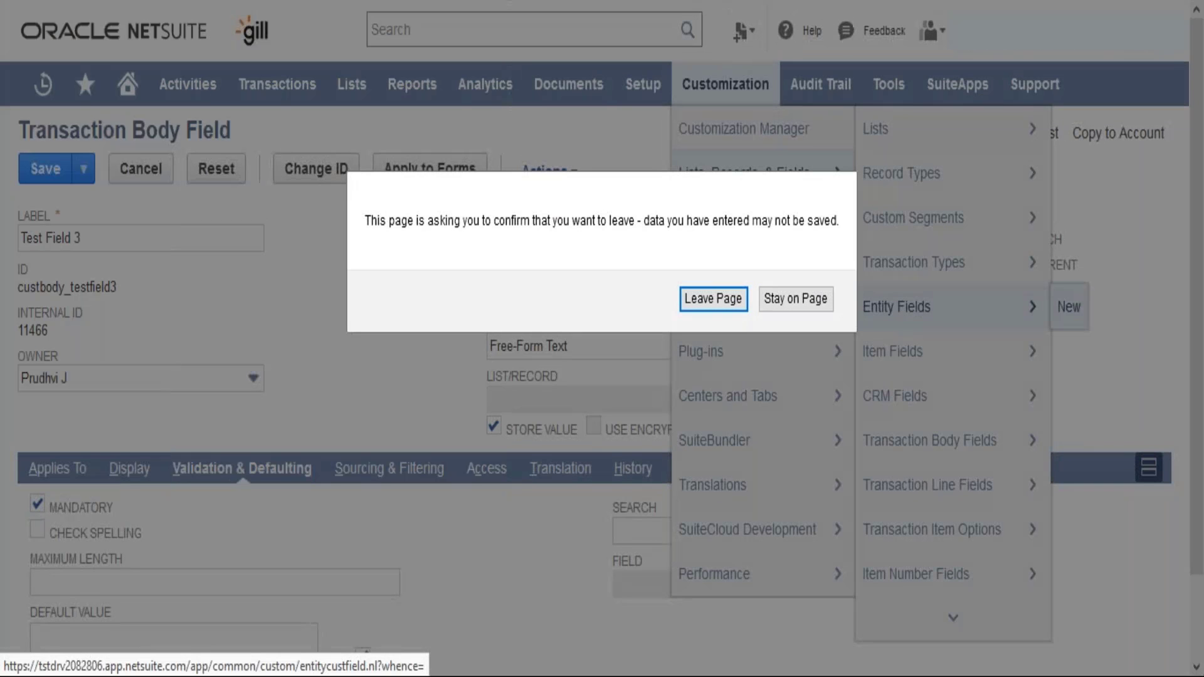
click(703, 309)
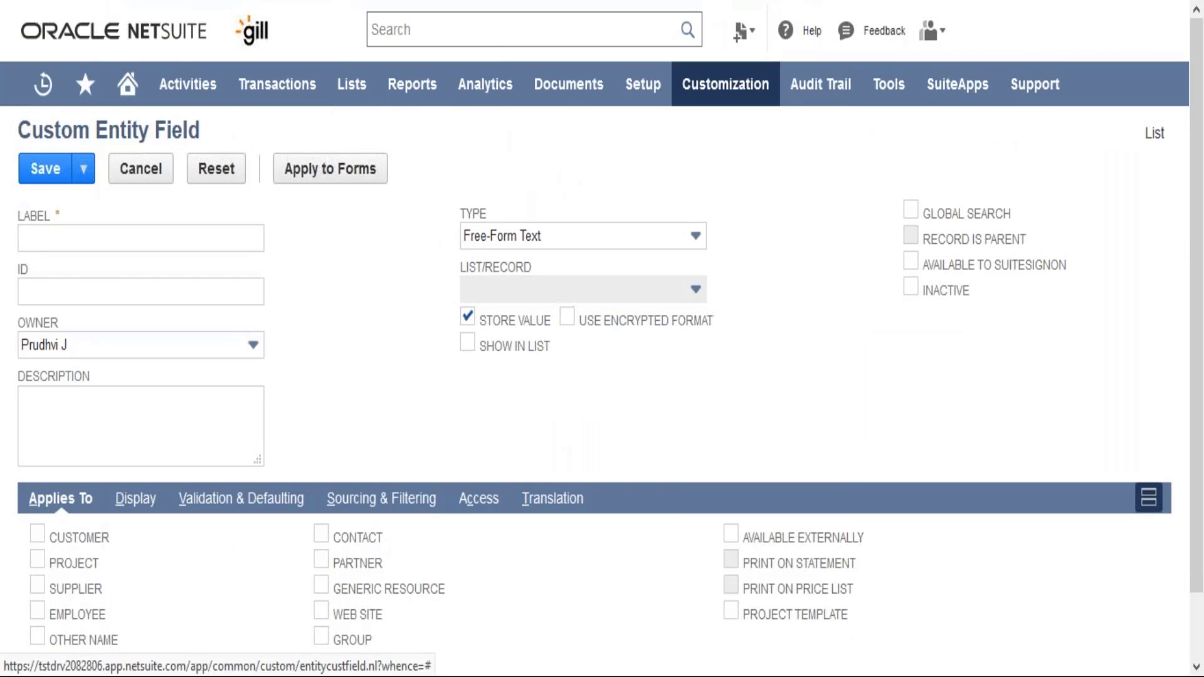
double_click(187, 627)
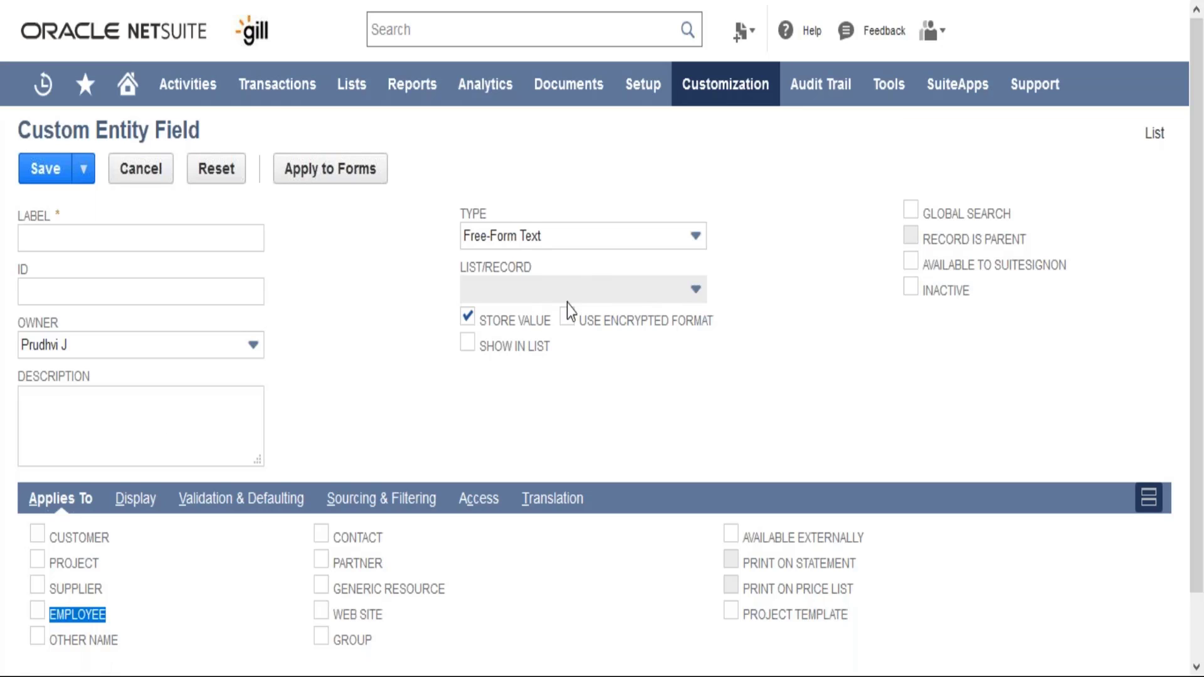
click(369, 432)
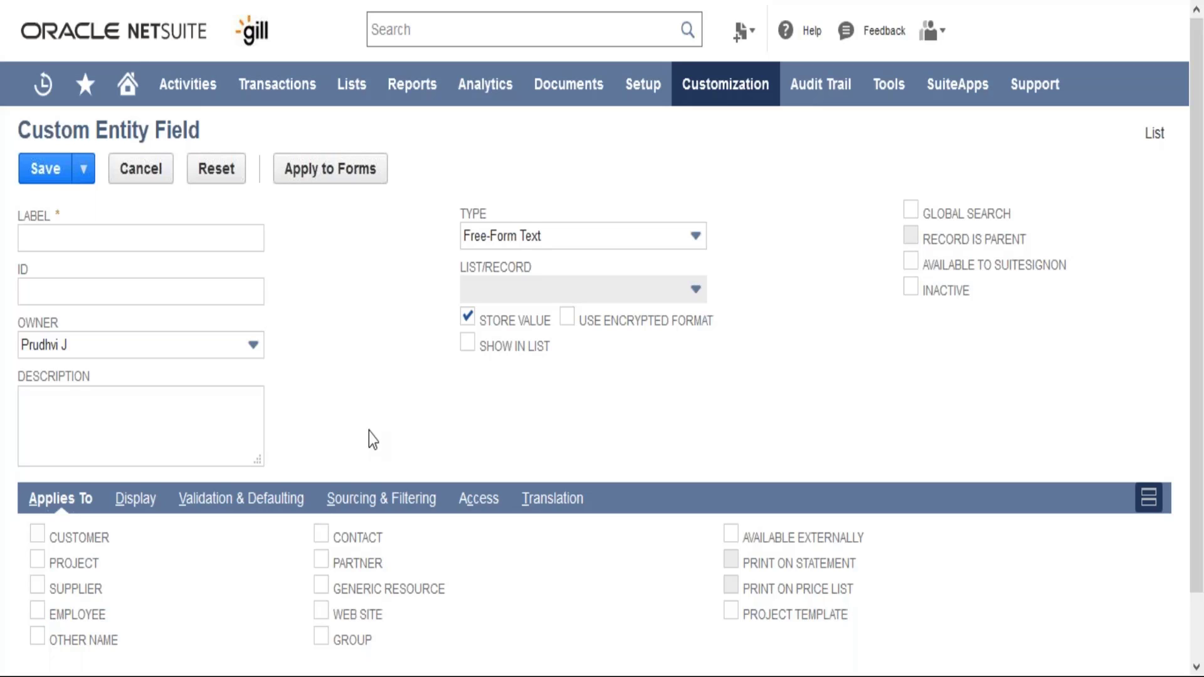